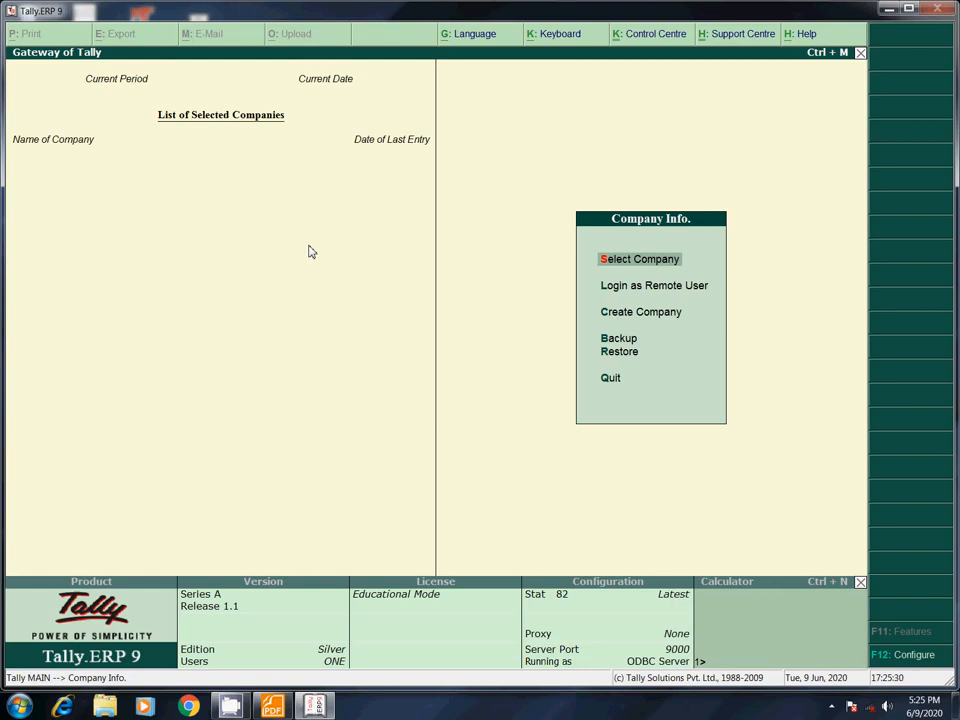
Read the transaction list in Foxit Reader and start a new company named Ganesh&Co in Tally.ERP 9, with statutory compliance for India
{"action": "left_click", "coordinate": [276, 708]}
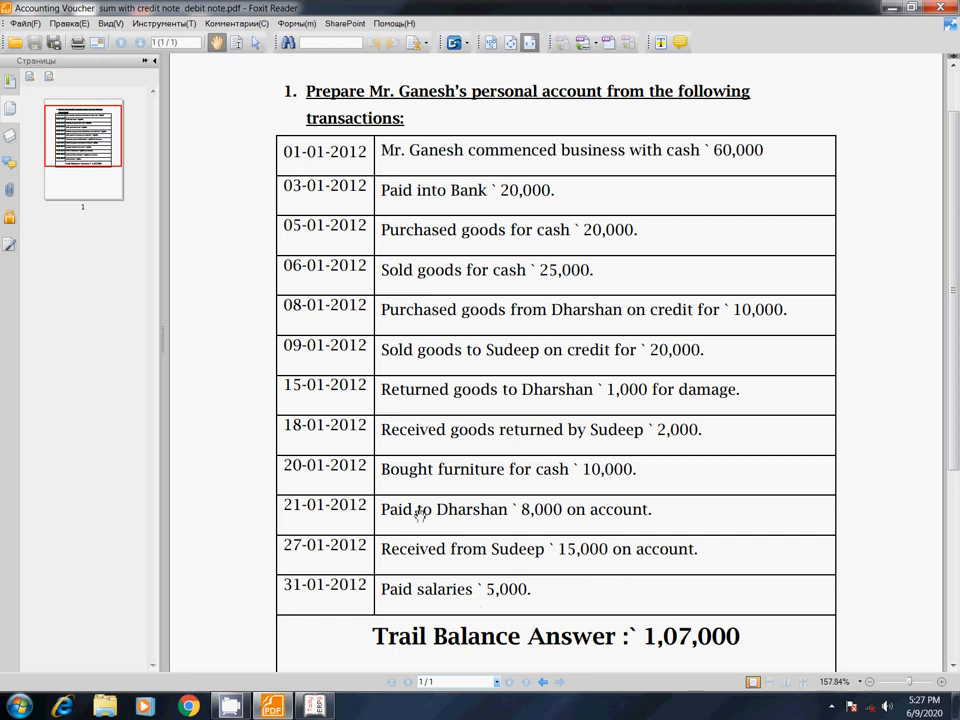
{"action": "left_click", "coordinate": [314, 707]}
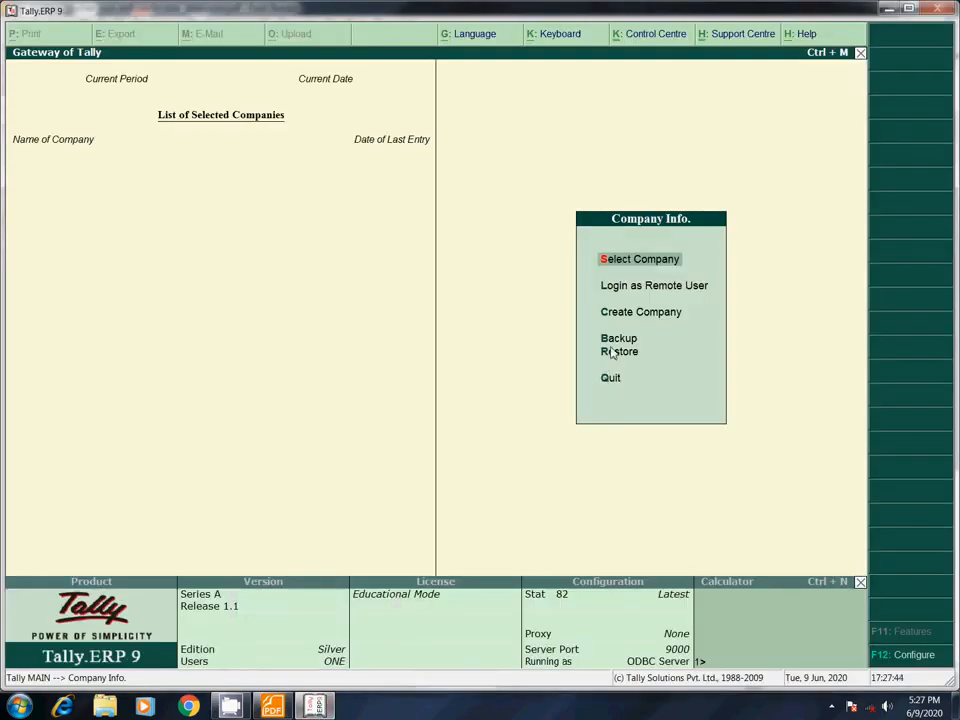
{"action": "key", "text": "c"}
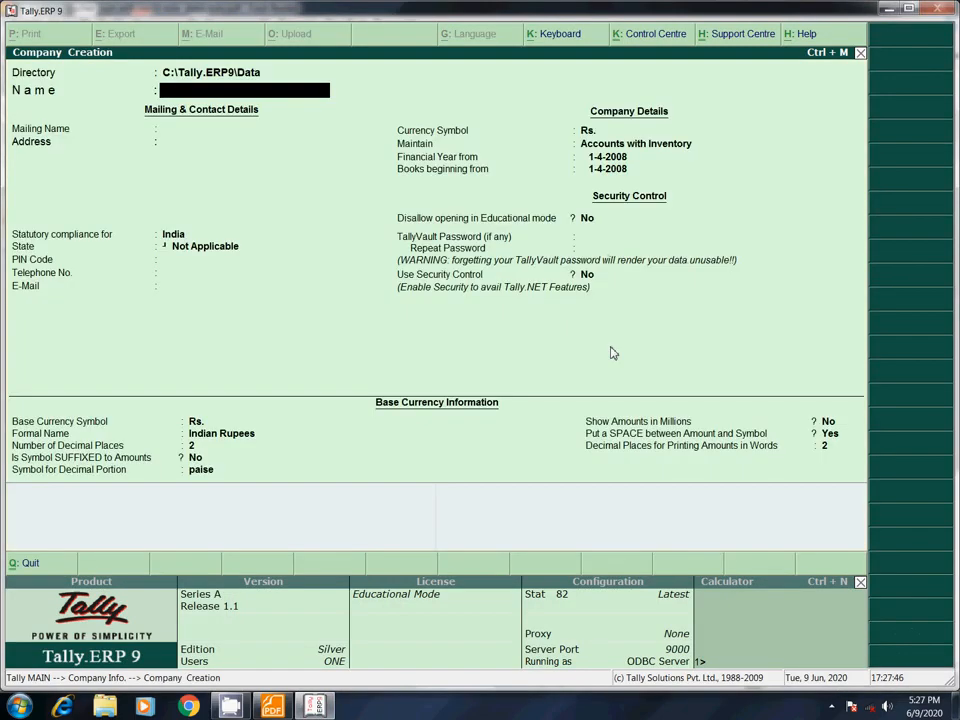
{"action": "type", "text": "Ganesh&Co"}
{"action": "key", "text": "Return"}
{"action": "key", "text": "Return"}
{"action": "key", "text": "Return"}
{"action": "key", "text": "Return"}
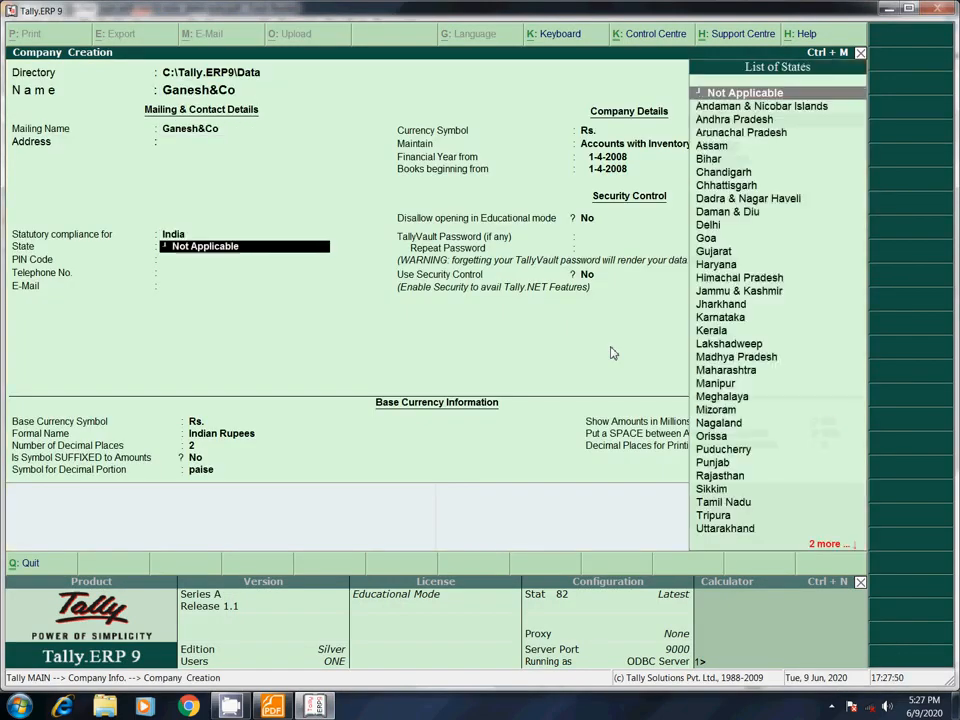
Keep the state as Not Applicable, leave the contact details blank, and maintain Accounts with Inventory
{"action": "key", "text": "Return"}
{"action": "key", "text": "Return"}
{"action": "key", "text": "Return"}
{"action": "key", "text": "Return"}
{"action": "key", "text": "Return"}
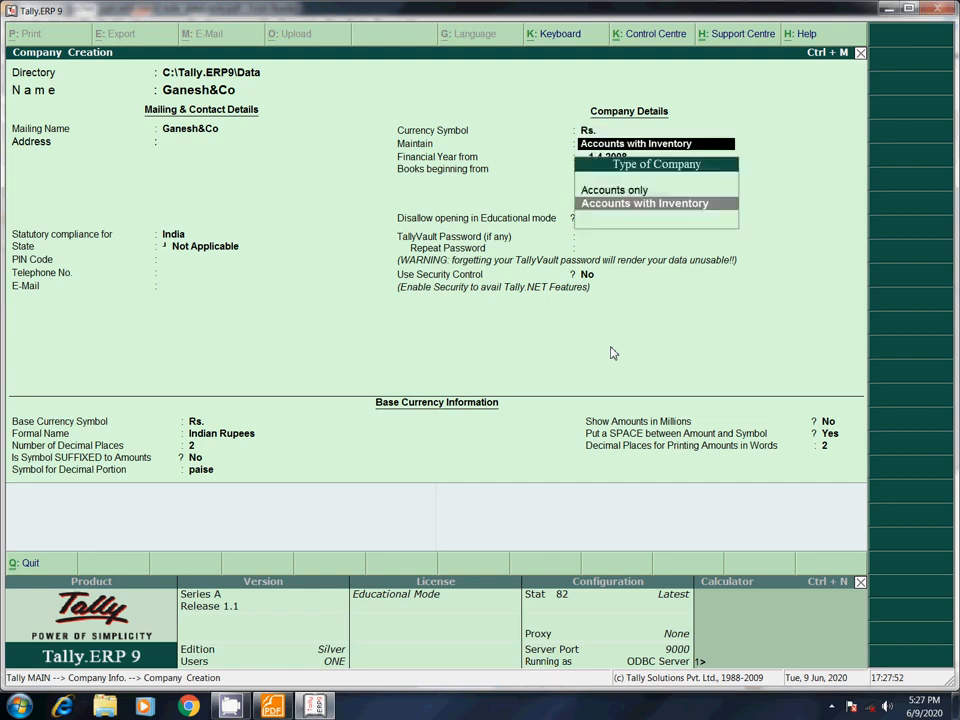
{"action": "key", "text": "Return"}
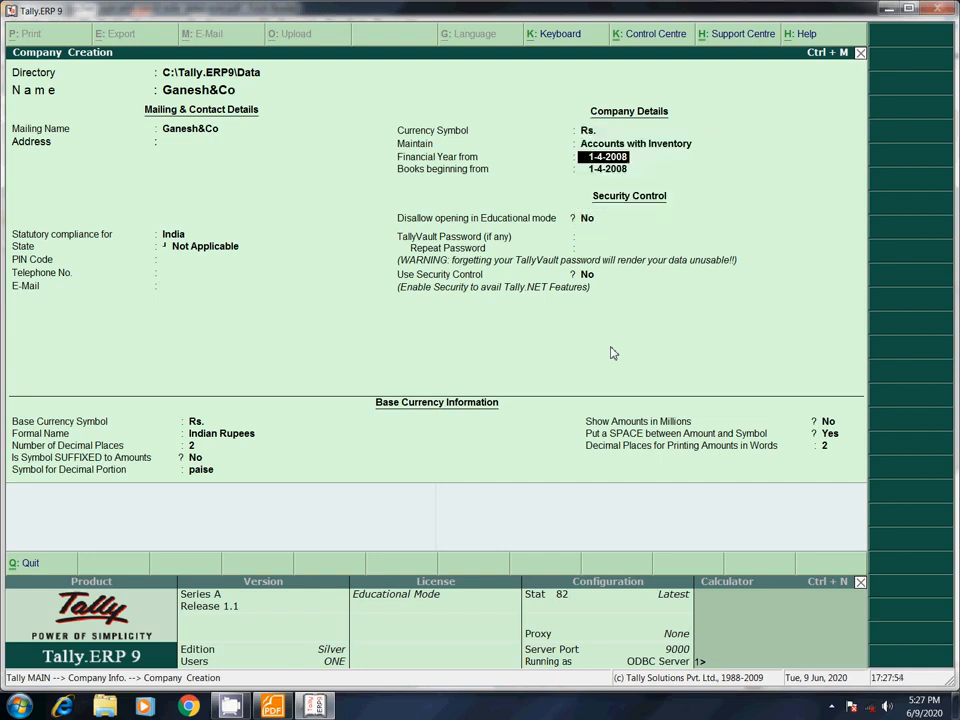
Set the financial year and books beginning date to 1-4-2012, checking the transaction dates in the PDF
{"action": "type", "text": "1-4-2012"}
{"action": "left_click", "coordinate": [258, 700]}
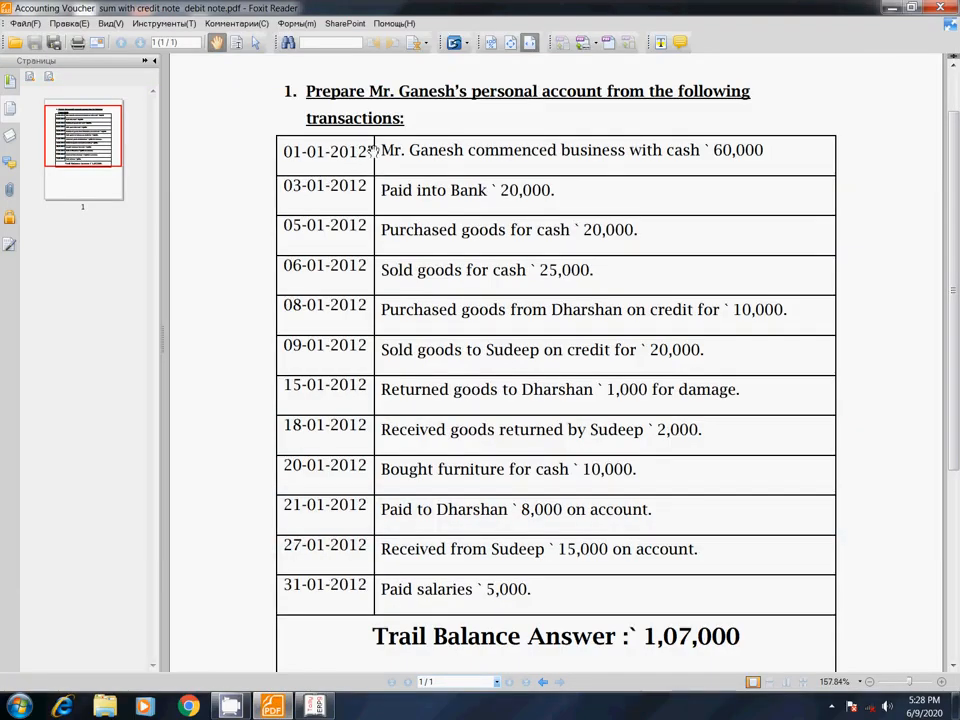
{"action": "left_click", "coordinate": [315, 707]}
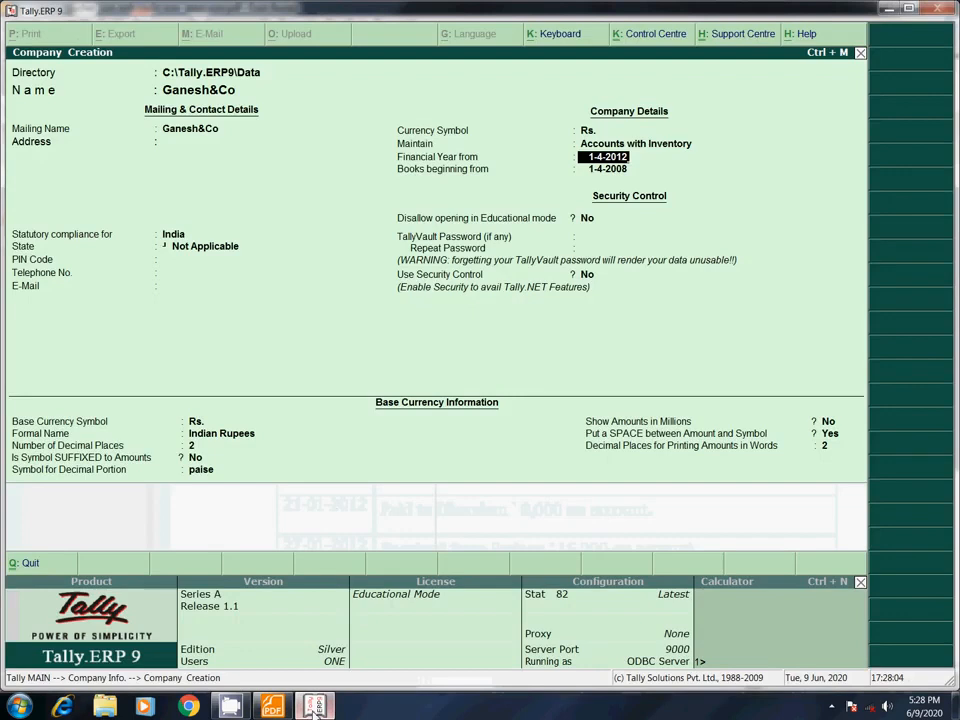
{"action": "key", "text": "Return"}
{"action": "key", "text": "Return"}
{"action": "key", "text": "Return"}
{"action": "key", "text": "Return"}
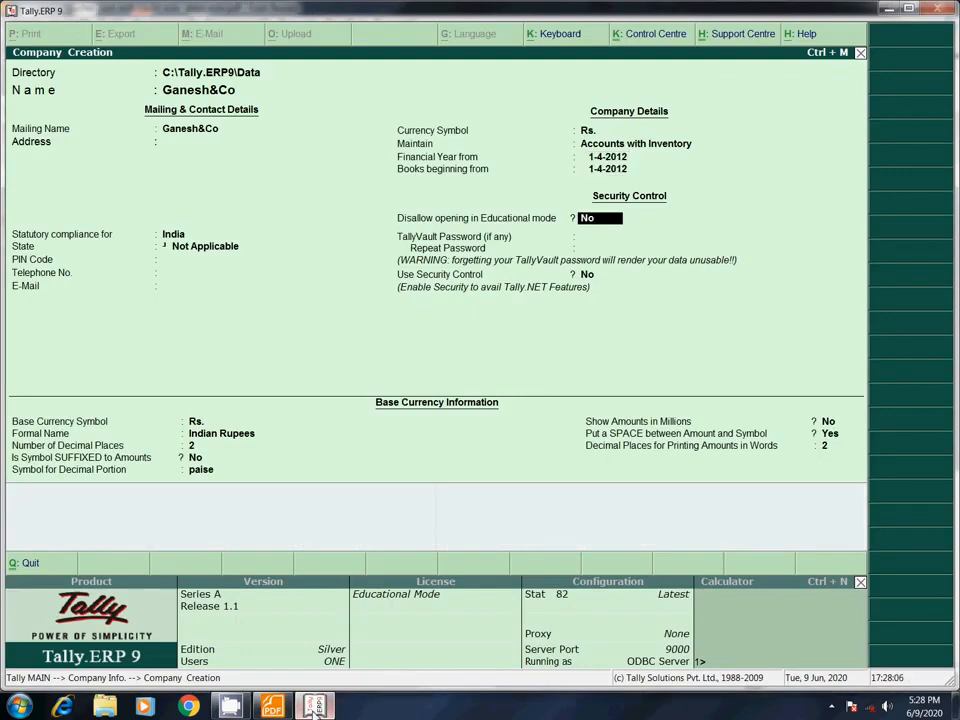
Accept the default security and base currency settings and save the new company
{"action": "key", "text": "Return"}
{"action": "key", "text": "Return"}
{"action": "key", "text": "Return"}
{"action": "key", "text": "Return"}
{"action": "key", "text": "Return"}
{"action": "key", "text": "Return"}
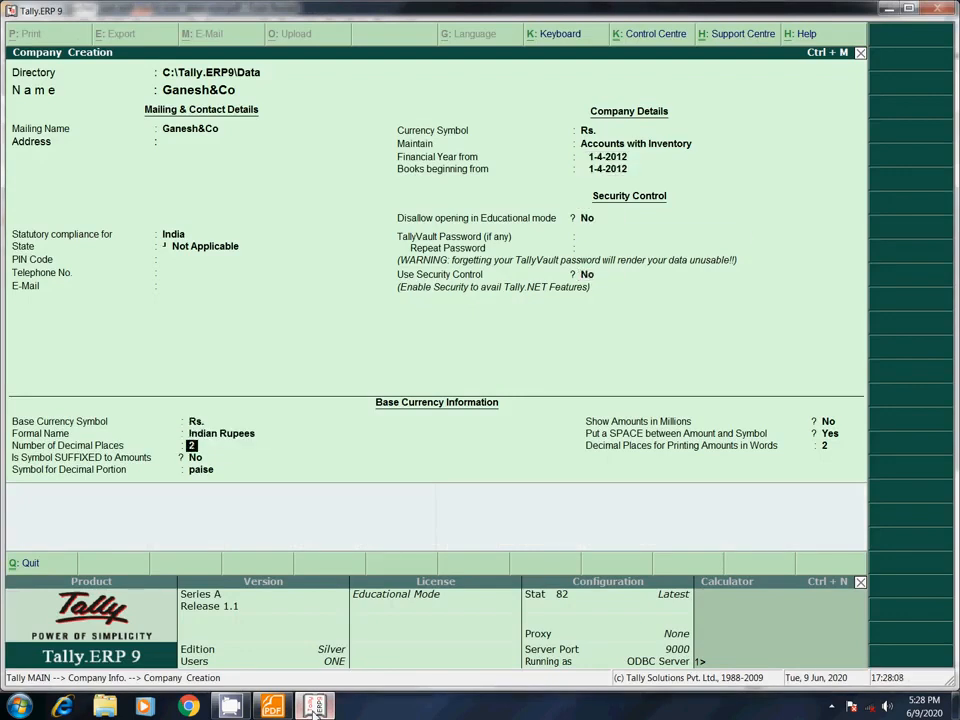
{"action": "key", "text": "Return"}
{"action": "key", "text": "Return"}
{"action": "key", "text": "Return"}
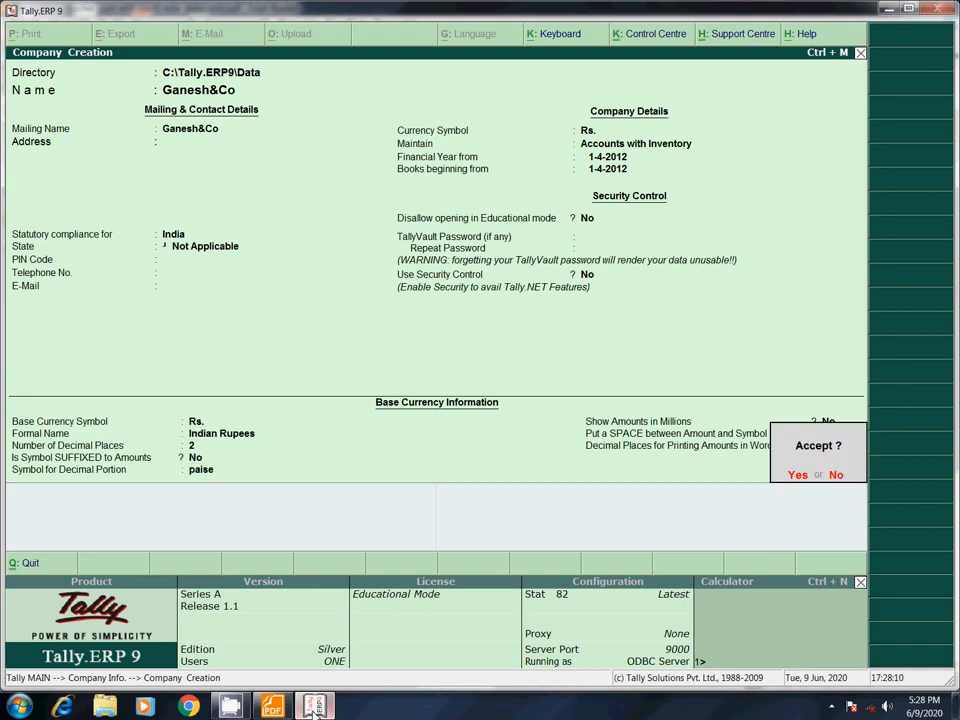
{"action": "key", "text": "Return"}
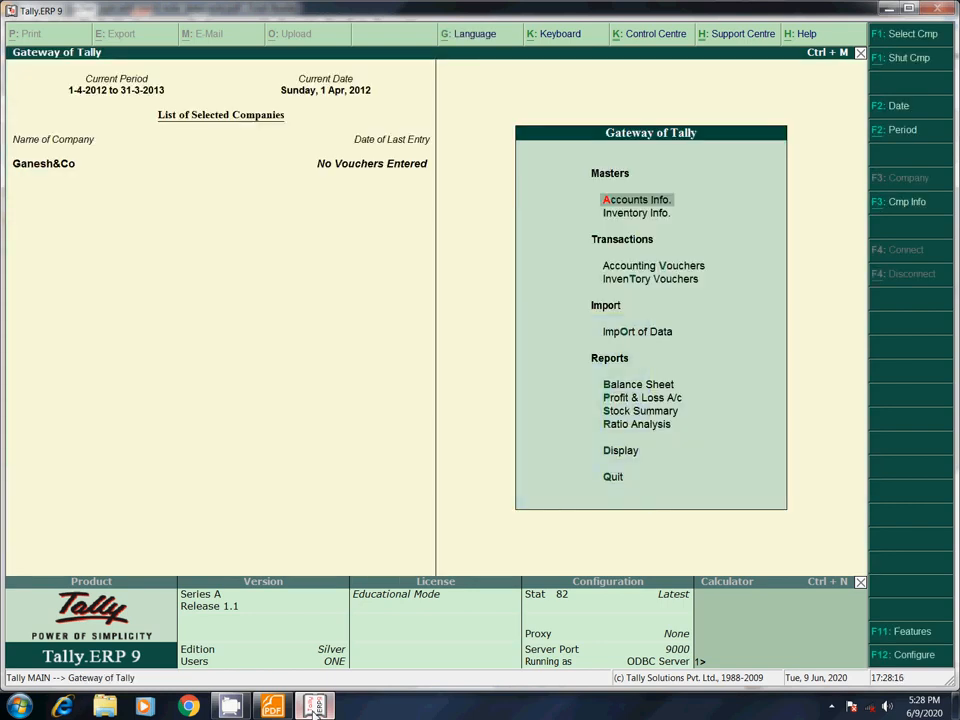
{"action": "key", "text": "Return"}
{"action": "key", "text": "Down"}
{"action": "key", "text": "Return"}
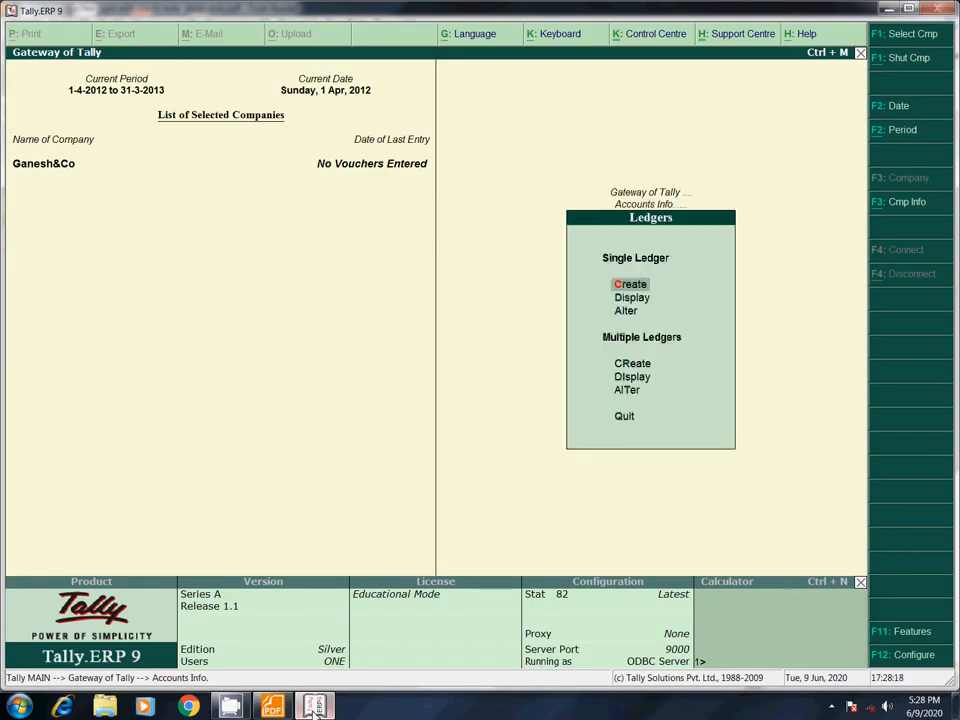
{"action": "key", "text": "Down"}
{"action": "key", "text": "Down"}
{"action": "key", "text": "Down"}
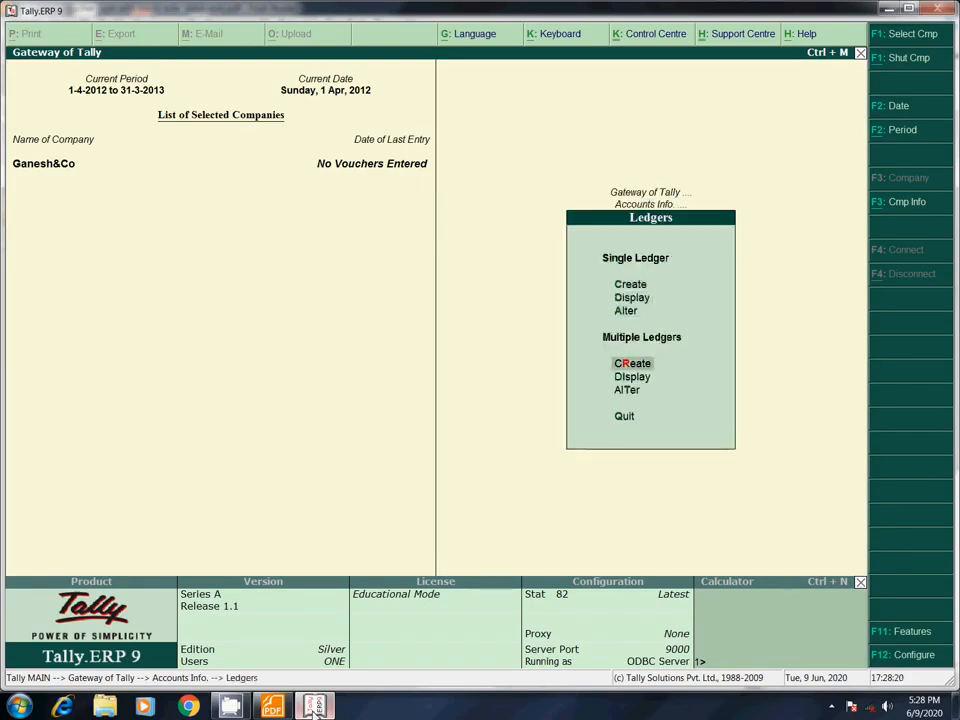
{"action": "key", "text": "Escape"}
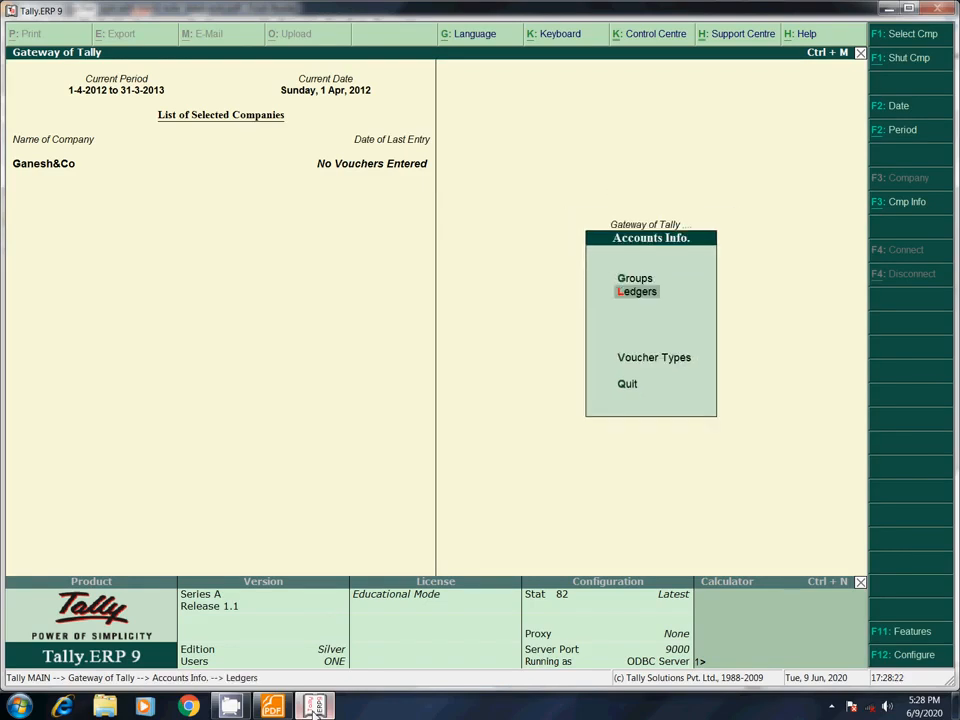
{"action": "key", "text": "Escape"}
{"action": "key", "text": "Down"}
{"action": "key", "text": "Down"}
{"action": "key", "text": "Return"}
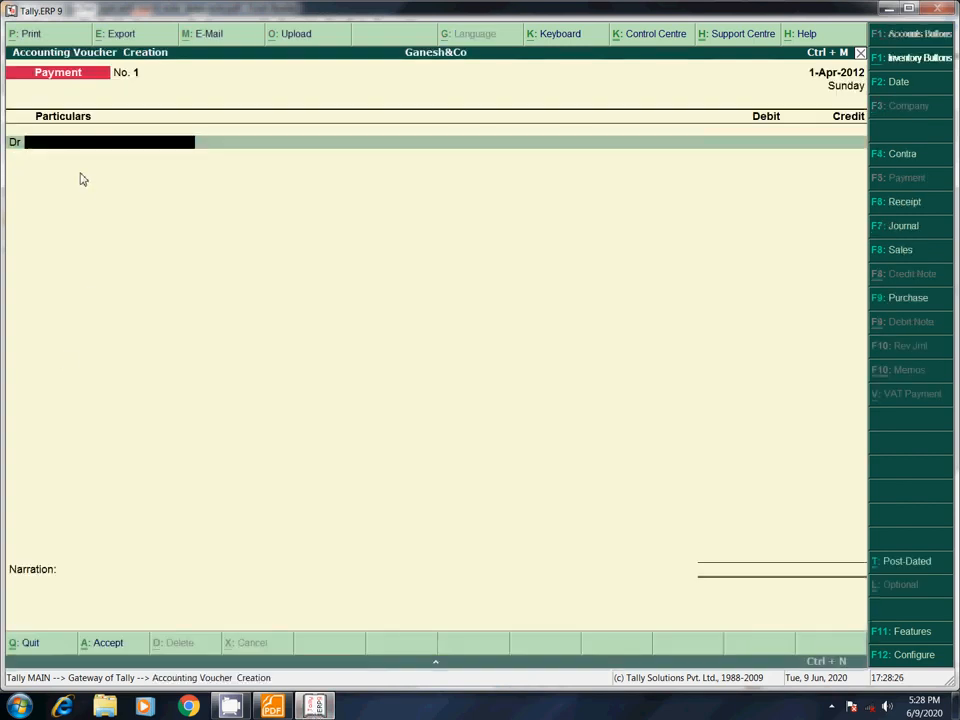
{"action": "key", "text": "alt+c"}
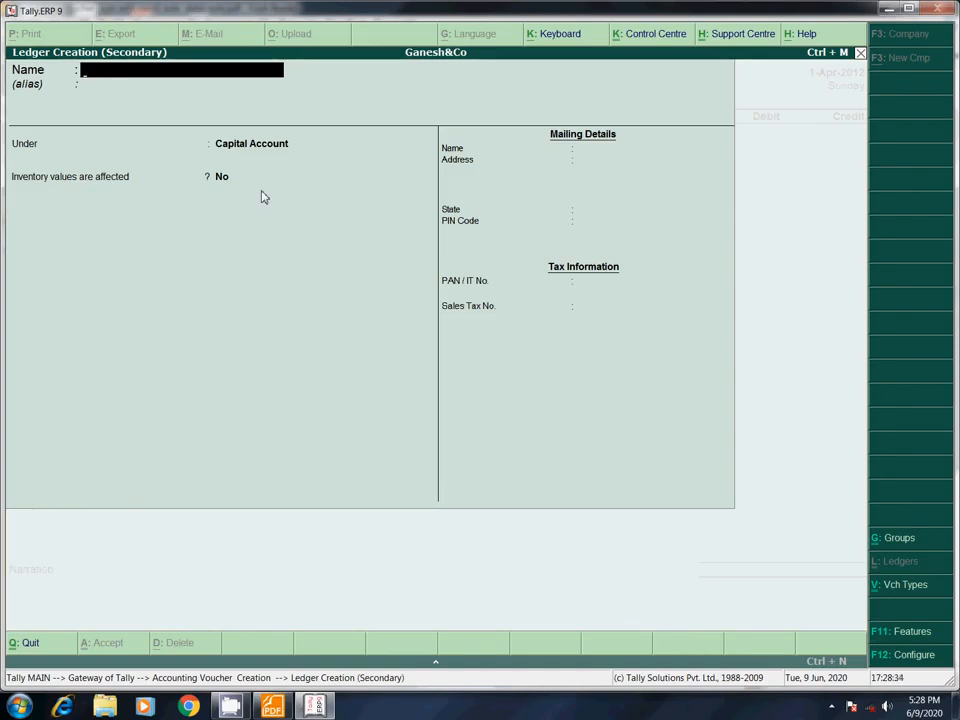
{"action": "key", "text": "Escape"}
{"action": "key", "text": "Return"}
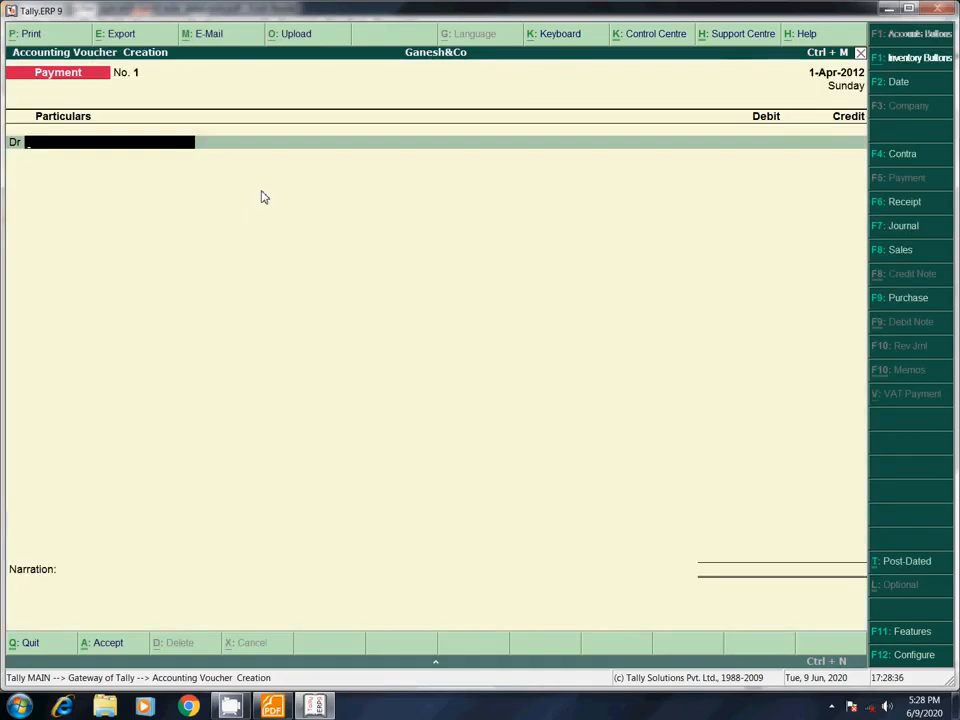
{"action": "key", "text": "Escape"}
{"action": "key", "text": "Return"}
{"action": "key", "text": "Up"}
{"action": "key", "text": "Up"}
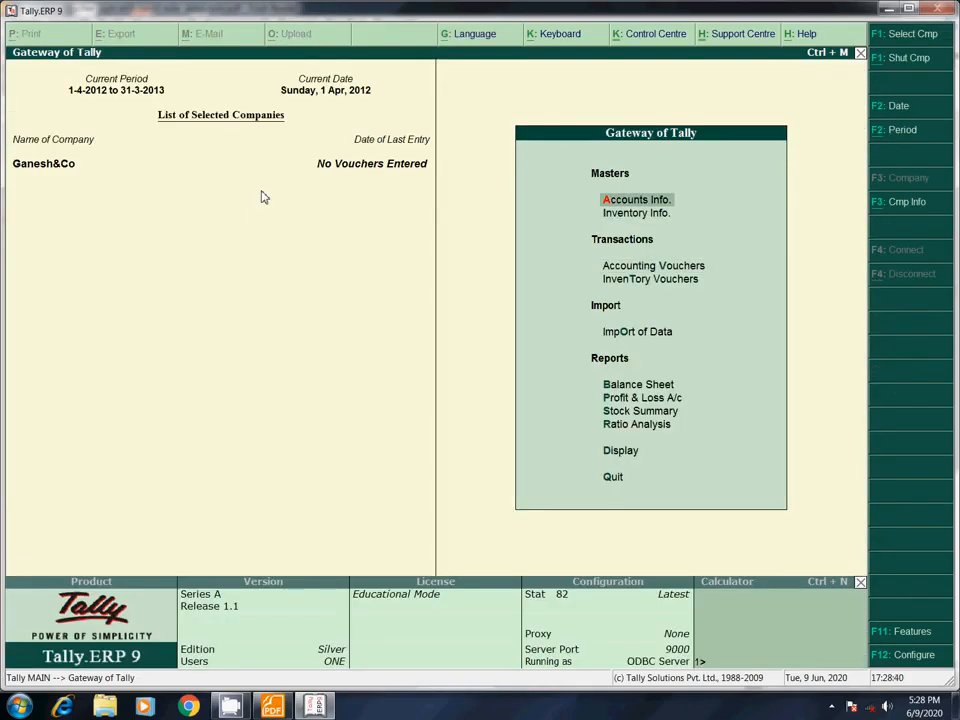
{"action": "key", "text": "Down"}
{"action": "key", "text": "Down"}
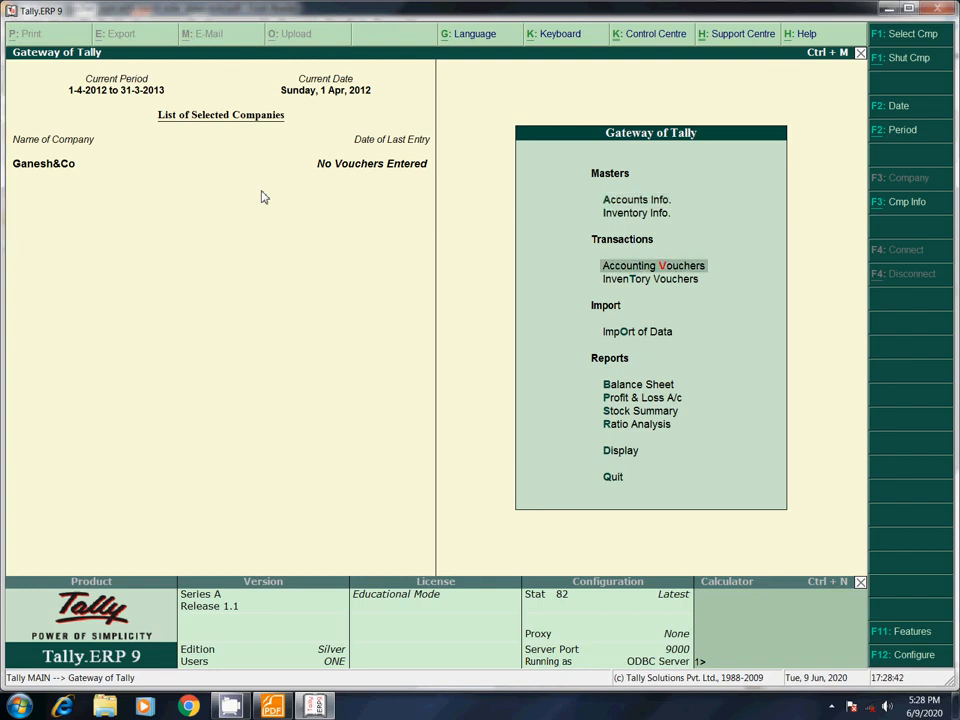
{"action": "key", "text": "Return"}
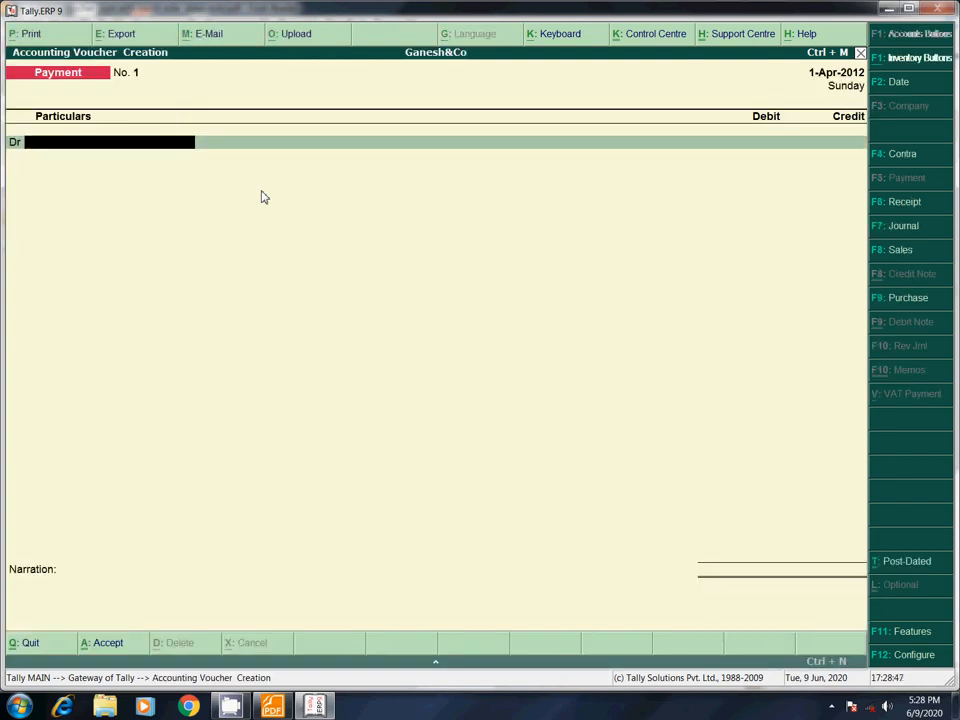
{"action": "key", "text": "Escape"}
{"action": "key", "text": "Return"}
{"action": "key", "text": "Up"}
{"action": "key", "text": "Up"}
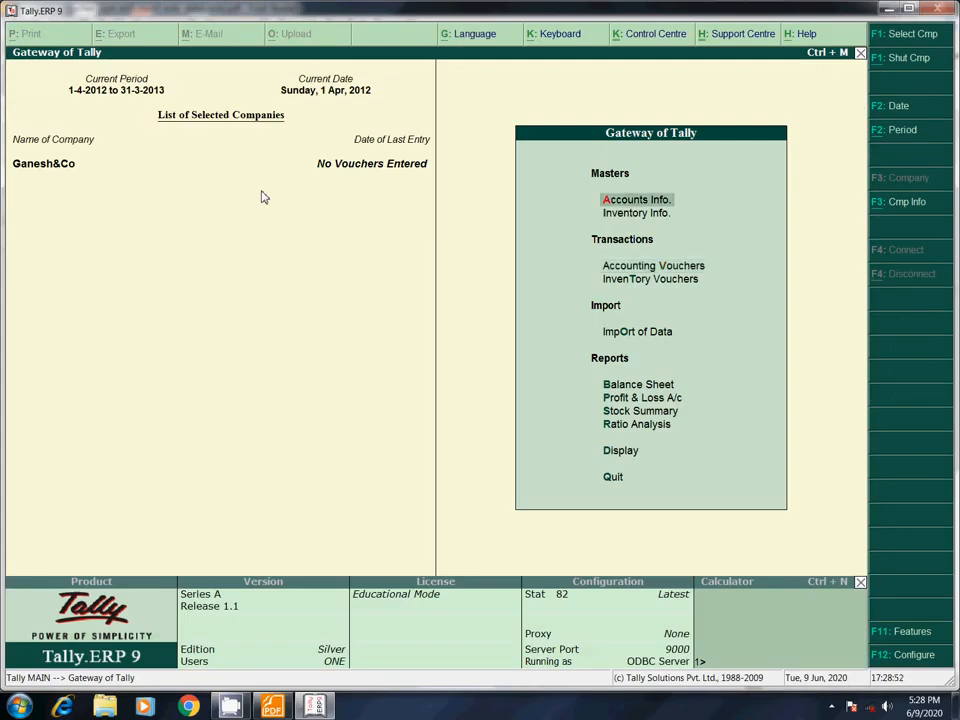
{"action": "key", "text": "Down"}
{"action": "key", "text": "Down"}
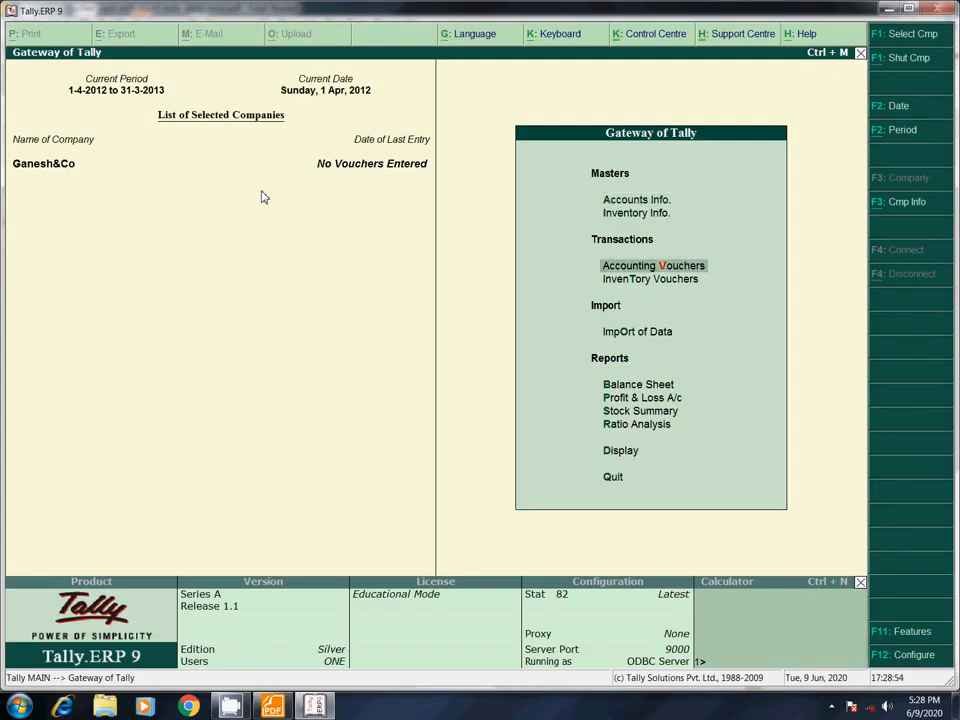
{"action": "key", "text": "Up"}
{"action": "key", "text": "Up"}
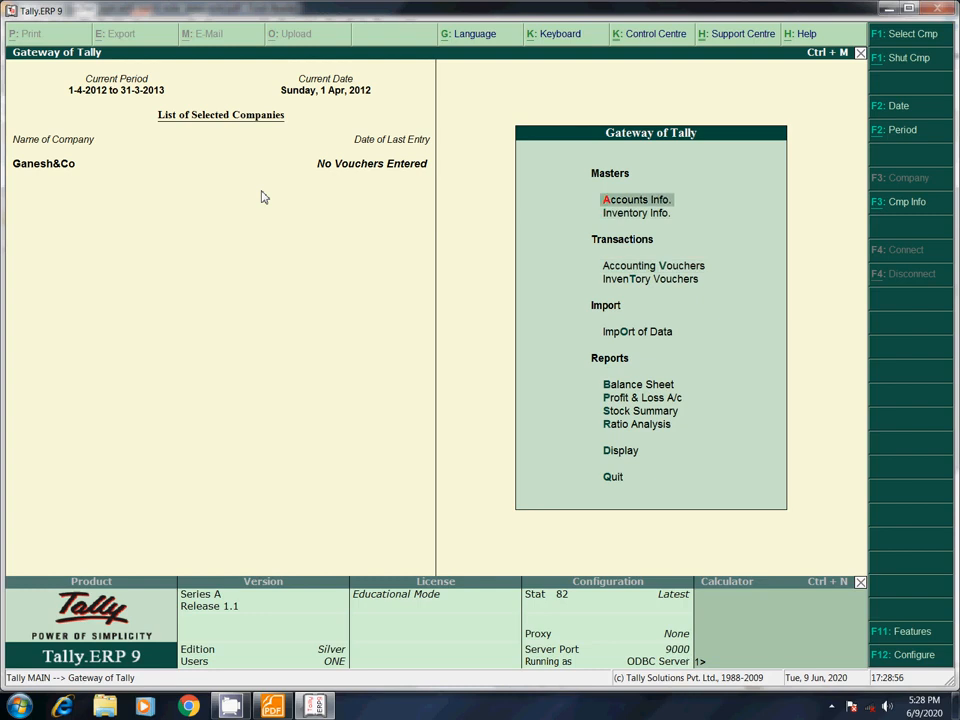
Open the creation of multiple ledgers with All Items as the group
{"action": "key", "text": "Return"}
{"action": "key", "text": "Down"}
{"action": "key", "text": "Return"}
{"action": "key", "text": "Down"}
{"action": "key", "text": "Down"}
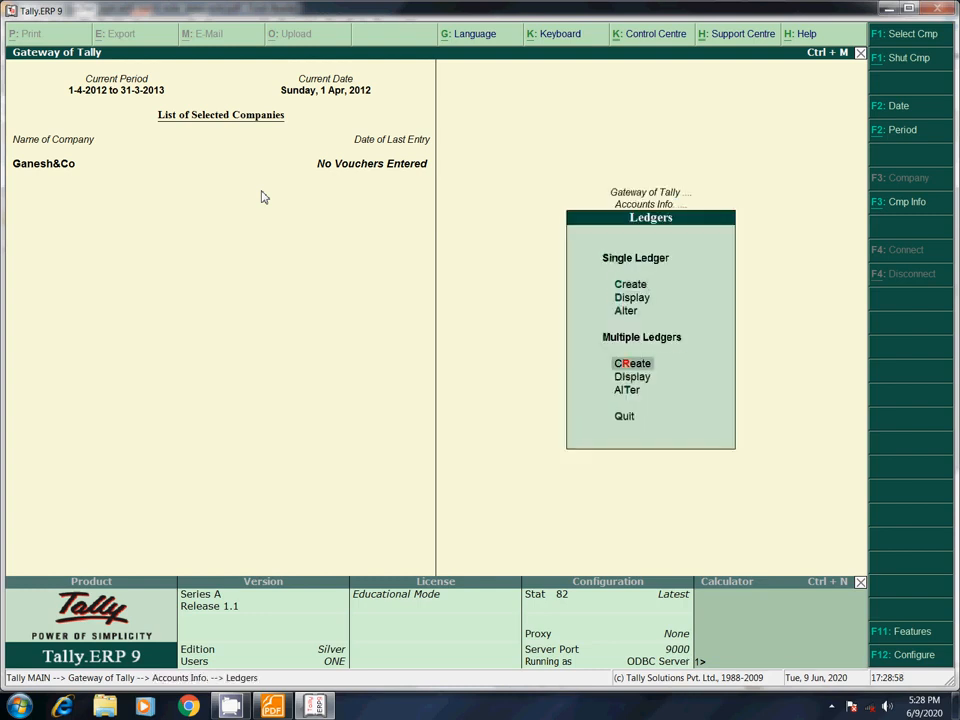
{"action": "key", "text": "Return"}
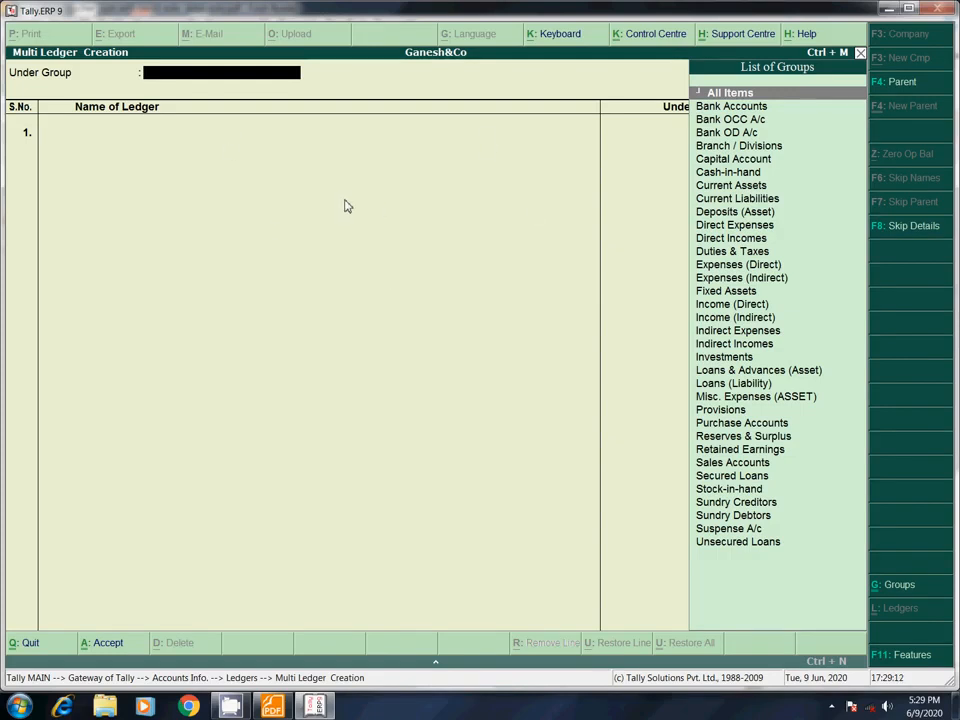
{"action": "key", "text": "Return"}
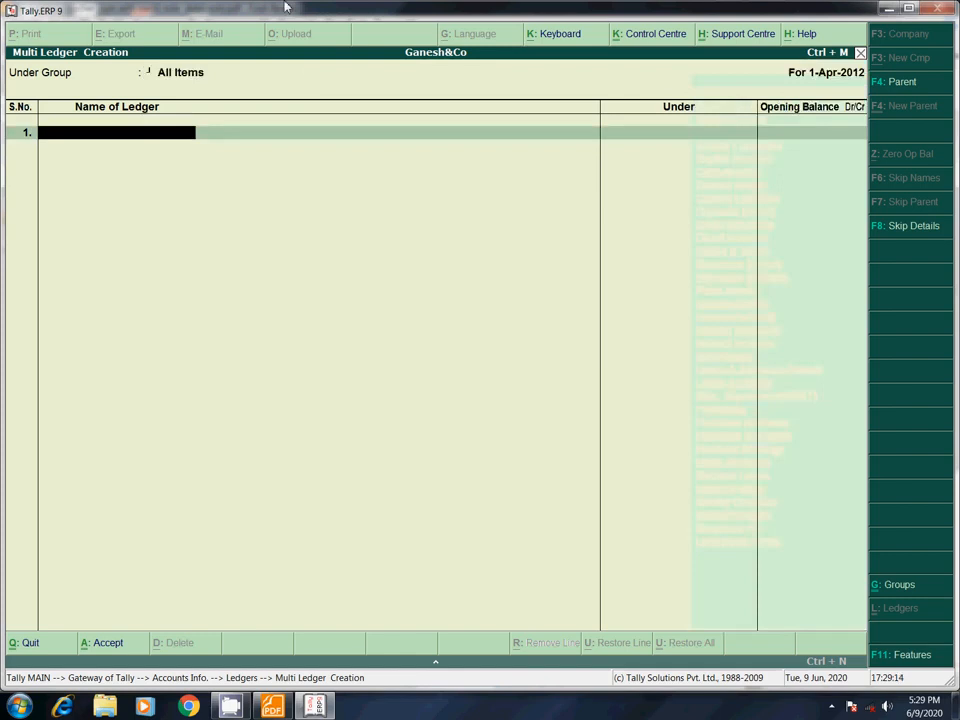
Check the transaction list in the PDF and add a ledger in the business owner's name under Capital Account without an opening balance
{"action": "left_click", "coordinate": [290, 706]}
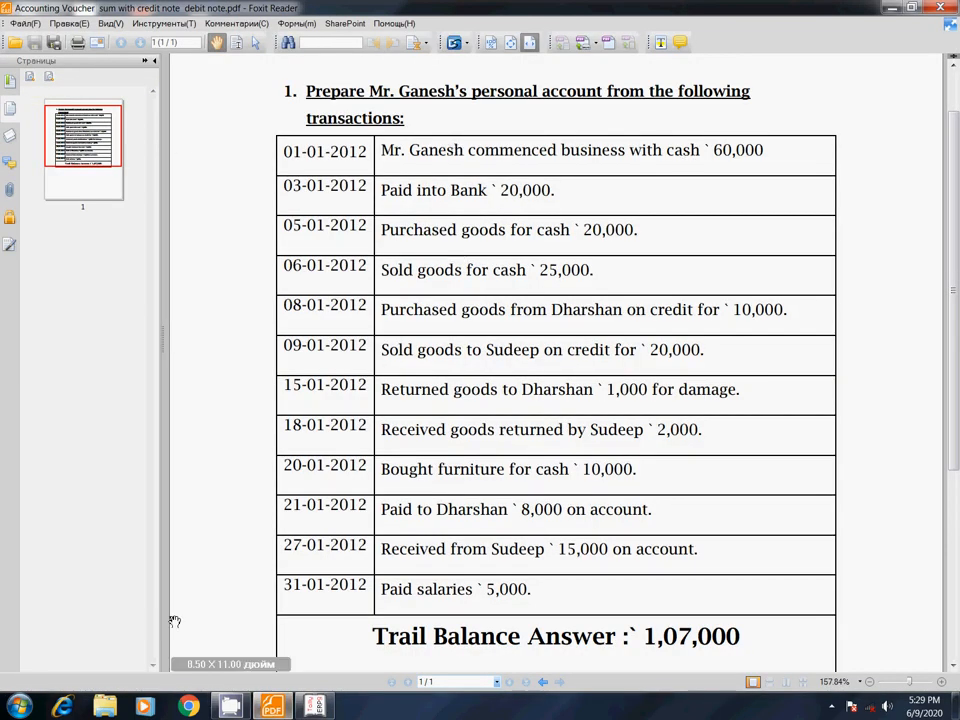
{"action": "left_click", "coordinate": [315, 706]}
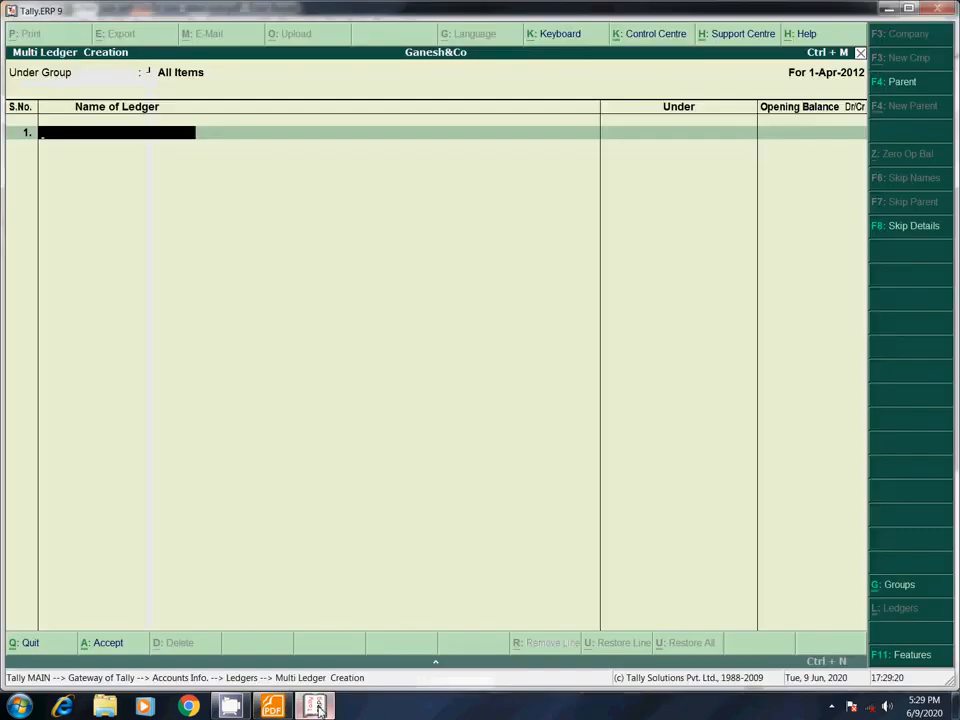
{"action": "type", "text": "Ganesh"}
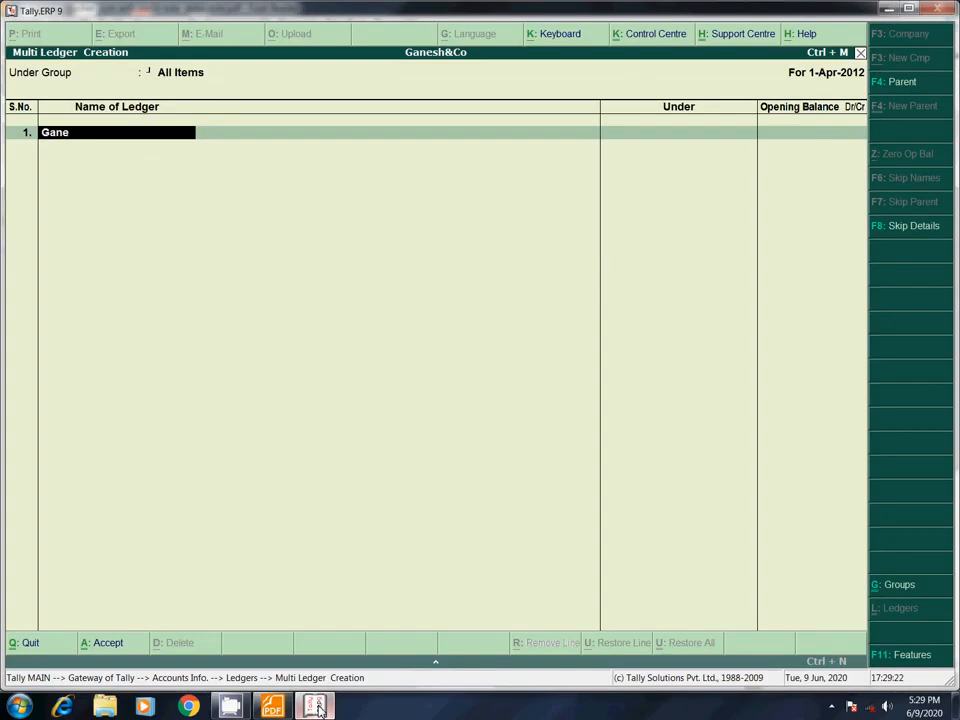
{"action": "key", "text": "Return"}
{"action": "type", "text": "Ca"}
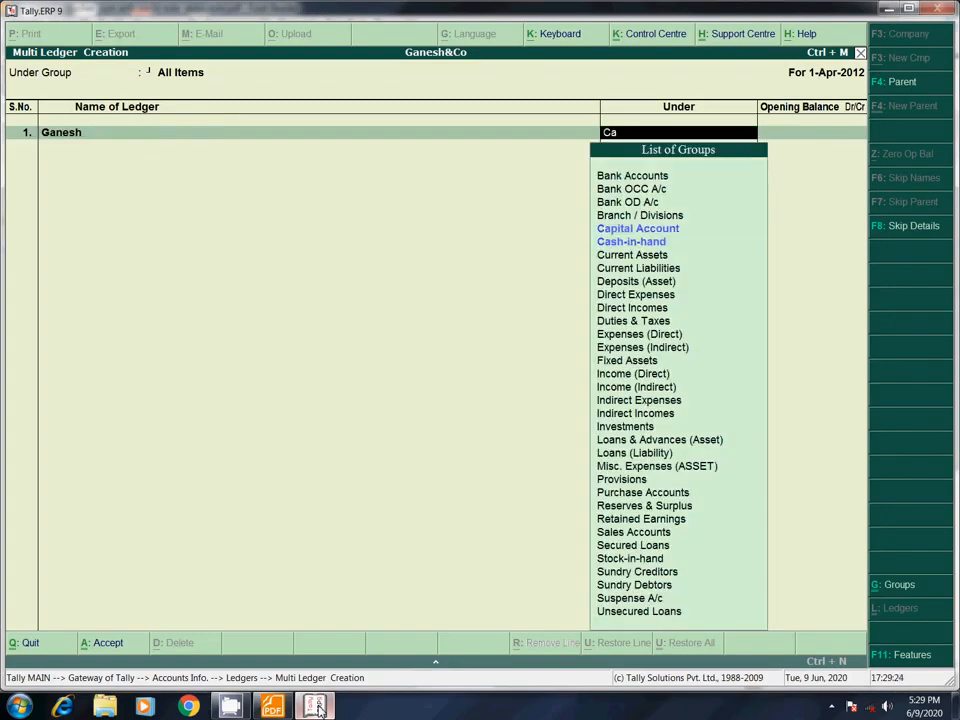
{"action": "key", "text": "Return"}
{"action": "key", "text": "Return"}
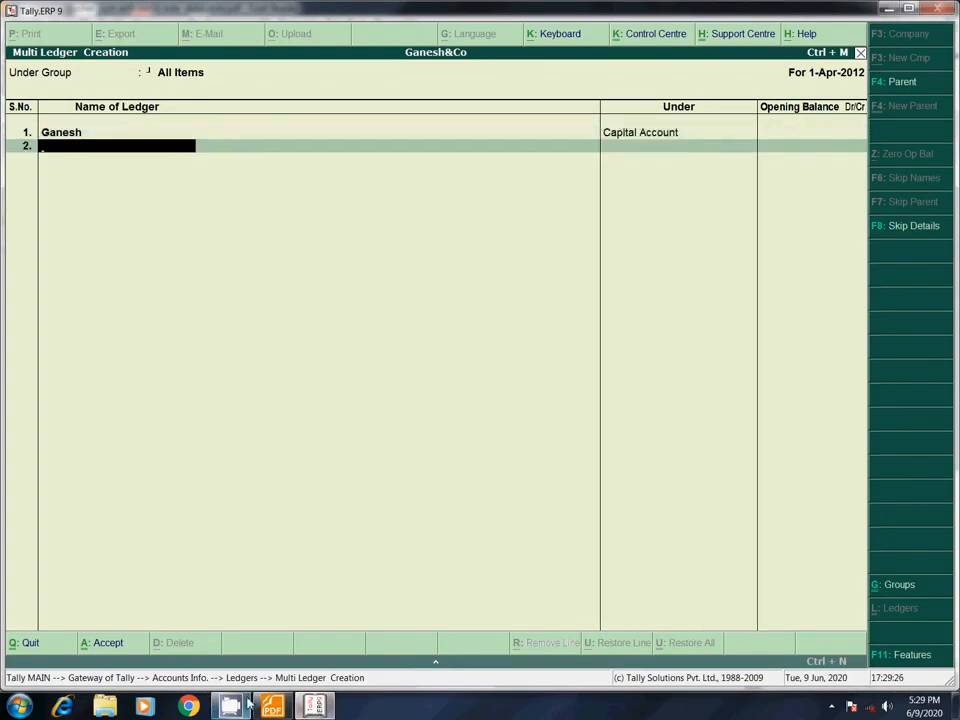
Check the transaction list in the PDF and add a Bank ledger under Bank Accounts without an opening balance
{"action": "mouse_move", "coordinate": [313, 708]}
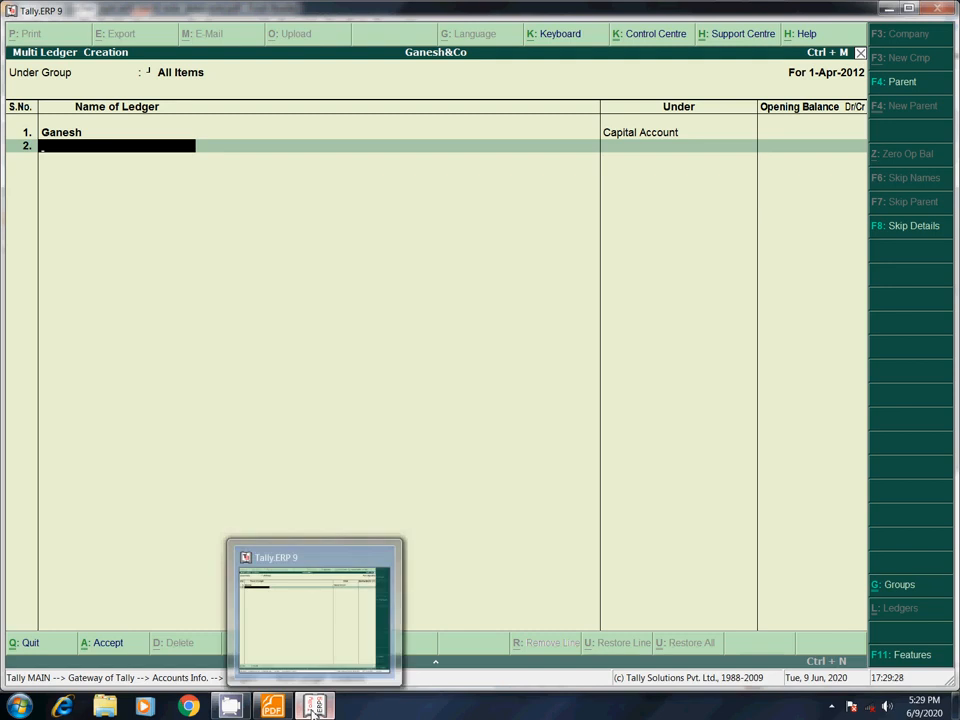
{"action": "left_click", "coordinate": [313, 708]}
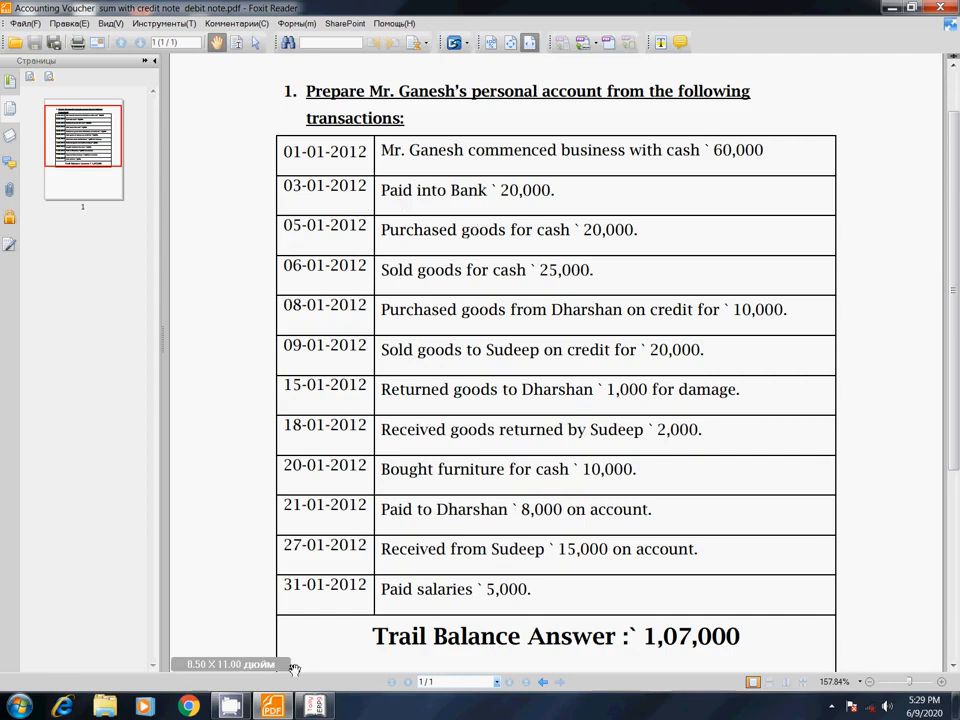
{"action": "left_click", "coordinate": [310, 708]}
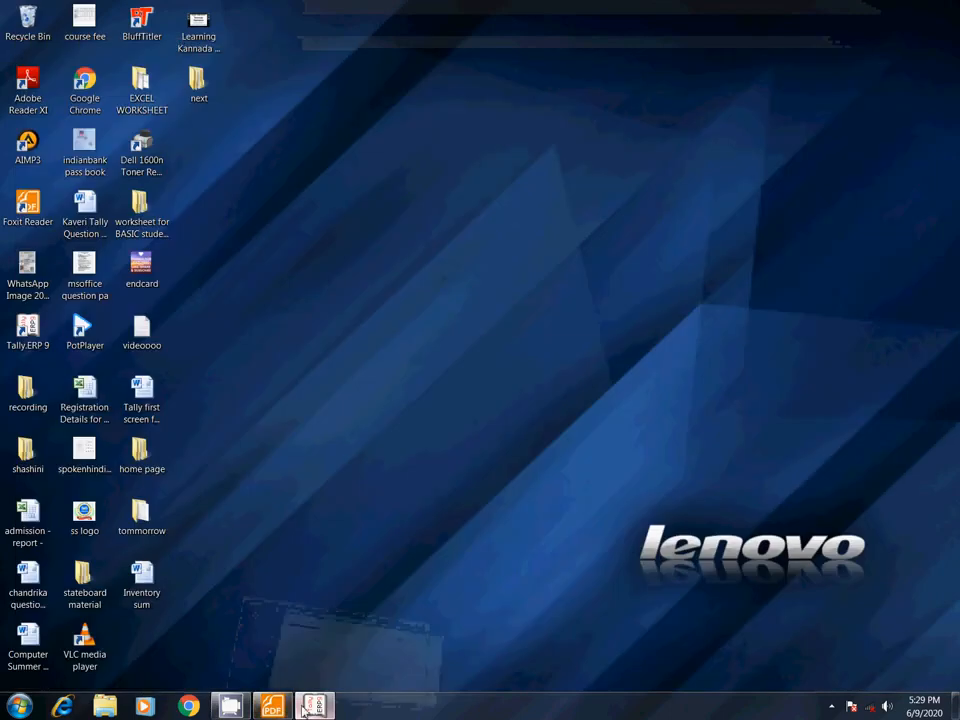
{"action": "type", "text": "Bank"}
{"action": "key", "text": "Return"}
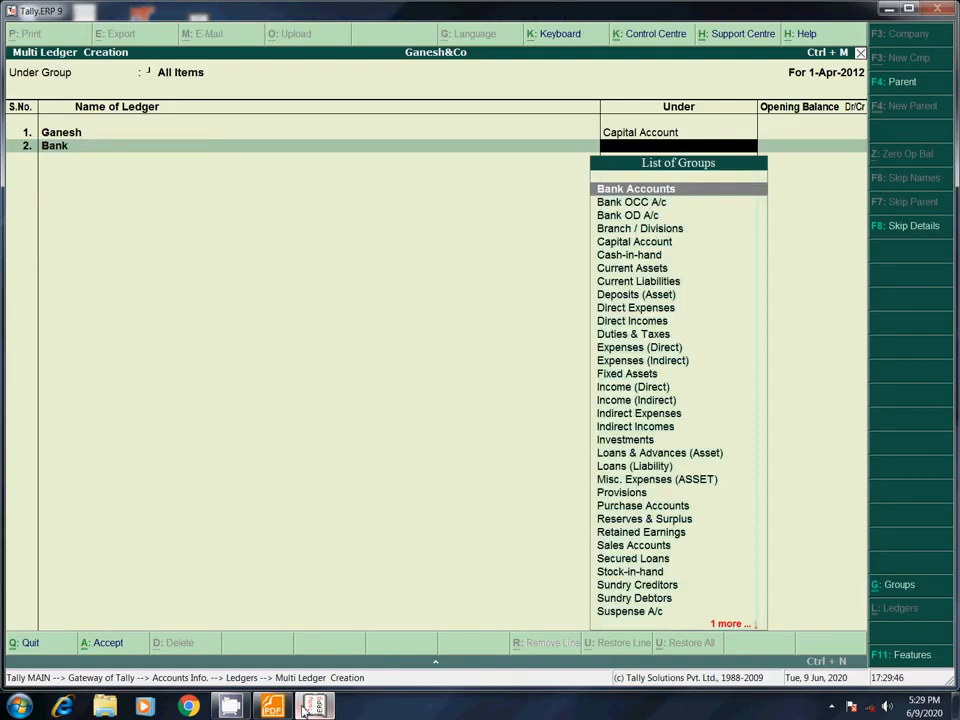
{"action": "key", "text": "Return"}
{"action": "key", "text": "Return"}
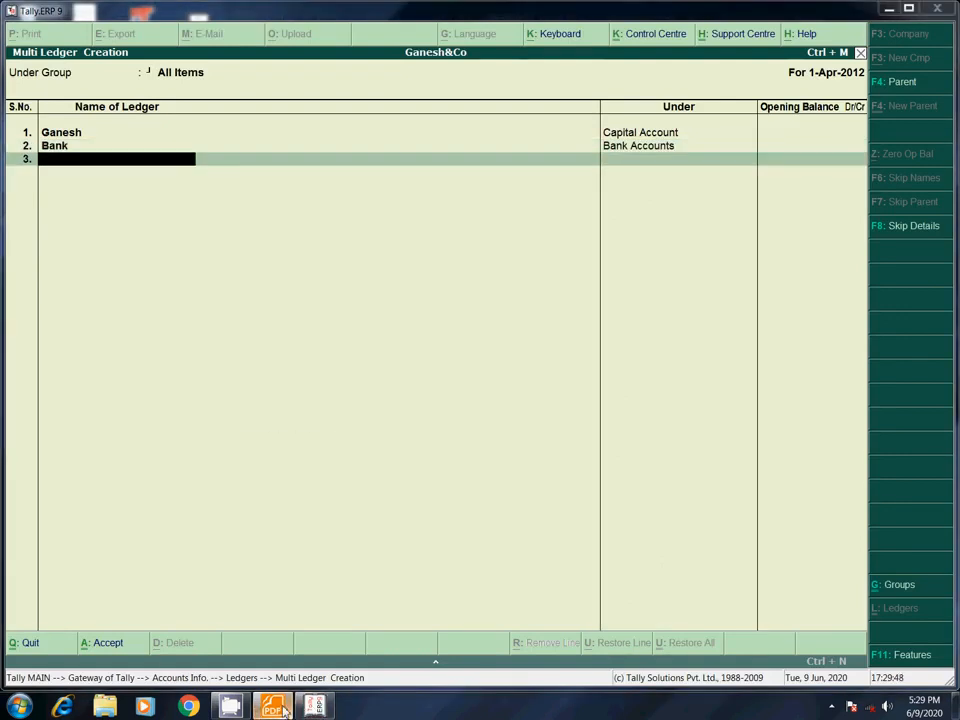
Consult the goods transactions in the PDF and add a Cash Purchase ledger under Purchase Accounts without an opening balance
{"action": "left_click", "coordinate": [271, 707]}
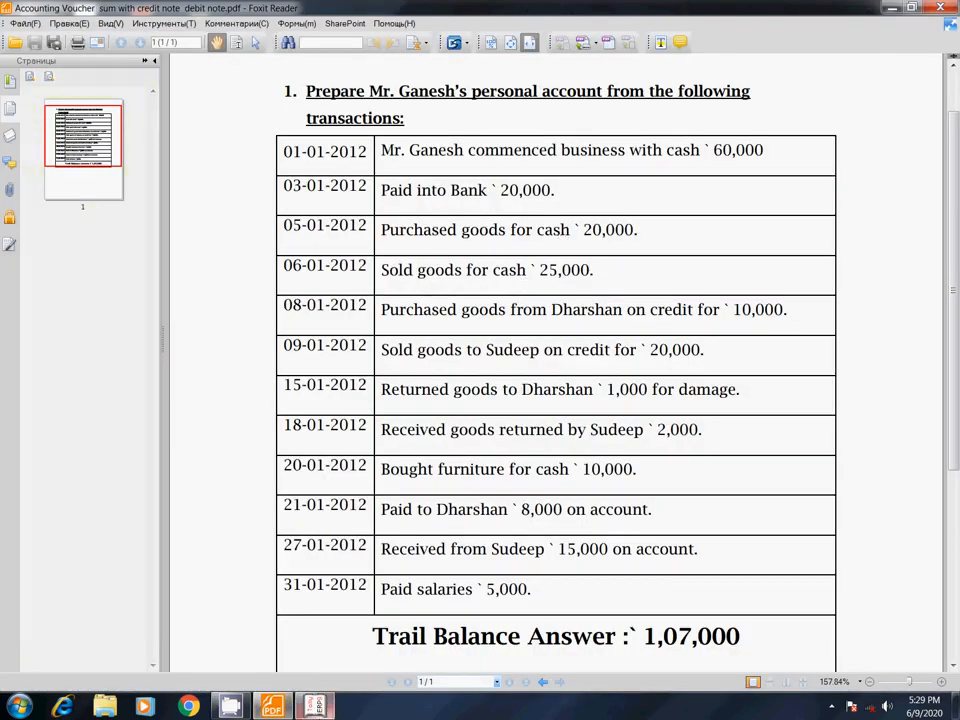
{"action": "left_click", "coordinate": [316, 707]}
{"action": "type", "text": "Cash"}
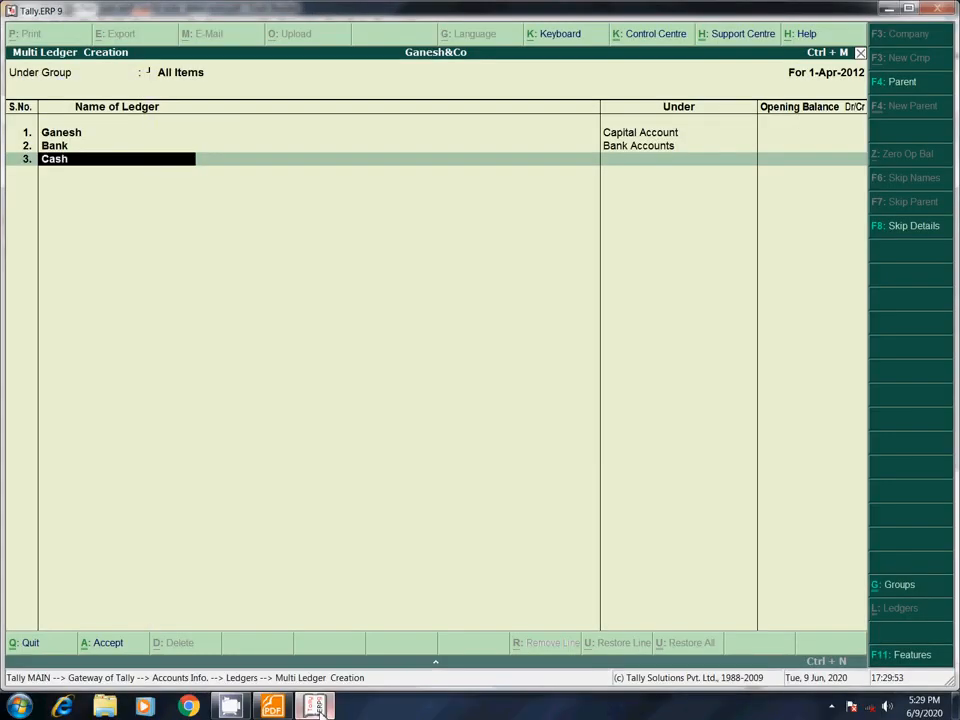
{"action": "type", "text": " Purchase"}
{"action": "key", "text": "Return"}
{"action": "type", "text": "P"}
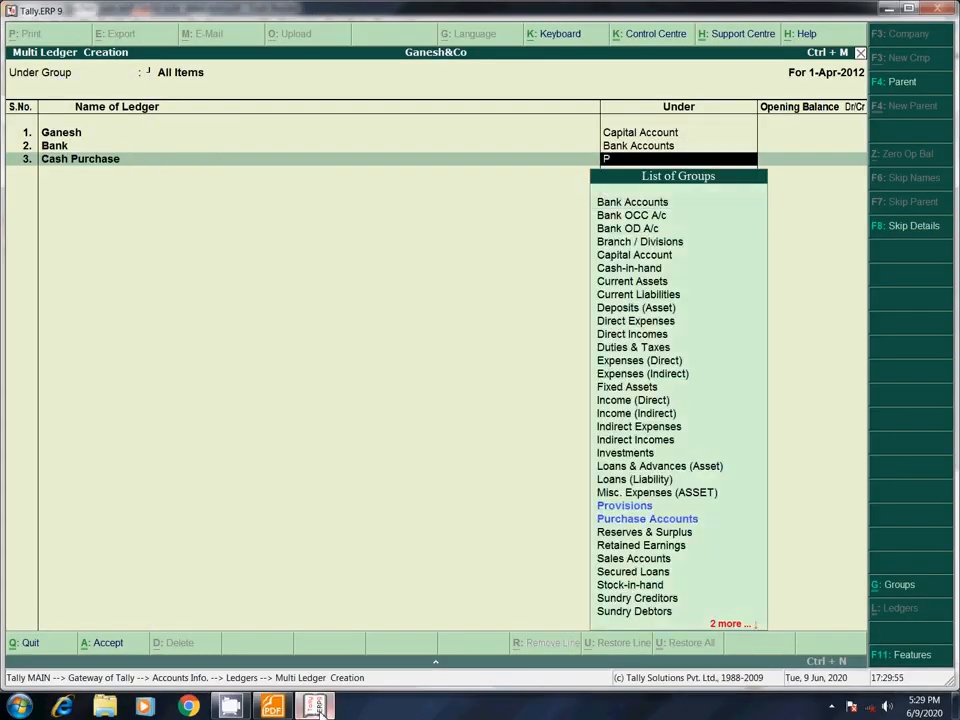
{"action": "key", "text": "Down"}
{"action": "key", "text": "Down"}
{"action": "key", "text": "Return"}
{"action": "key", "text": "Return"}
Add a Cash Sales ledger under Sales Accounts without an opening balance
{"action": "type", "text": "Cash S"}
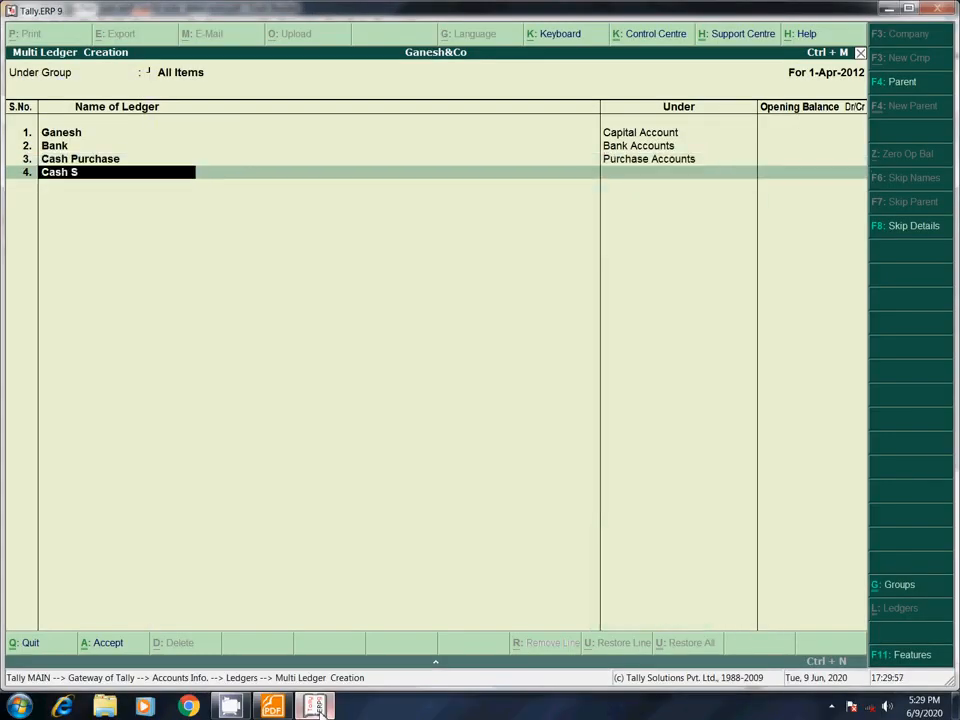
{"action": "type", "text": "ales"}
{"action": "key", "text": "Return"}
{"action": "type", "text": "Sa"}
{"action": "key", "text": "Return"}
{"action": "key", "text": "Return"}
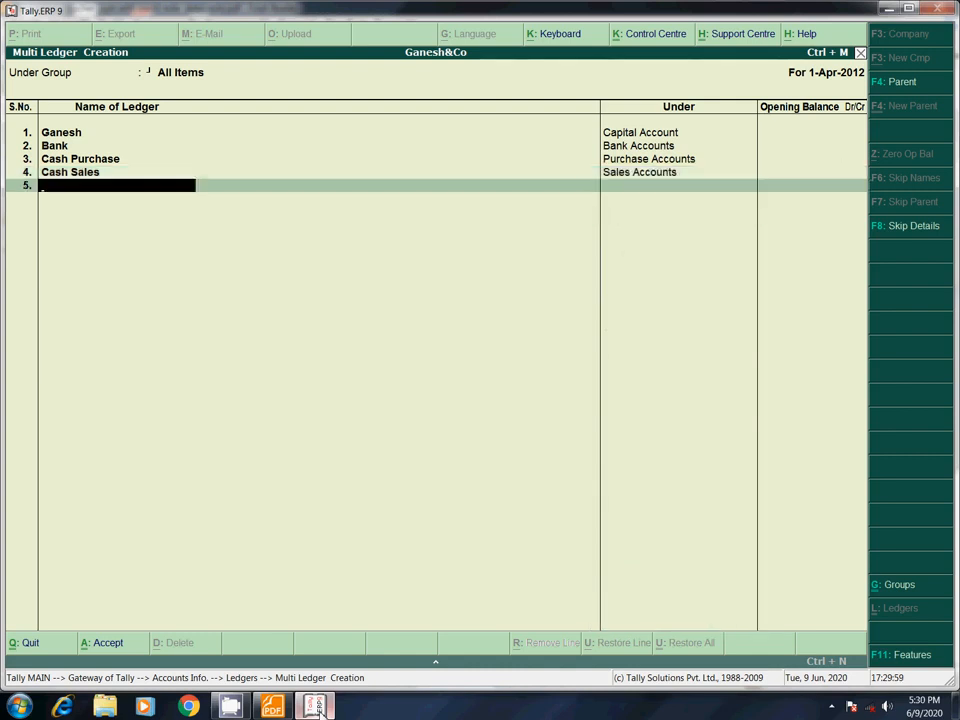
Check the credit transactions in the PDF and add a ledger in the credit supplier's name under Sundry Creditors
{"action": "left_click", "coordinate": [272, 706]}
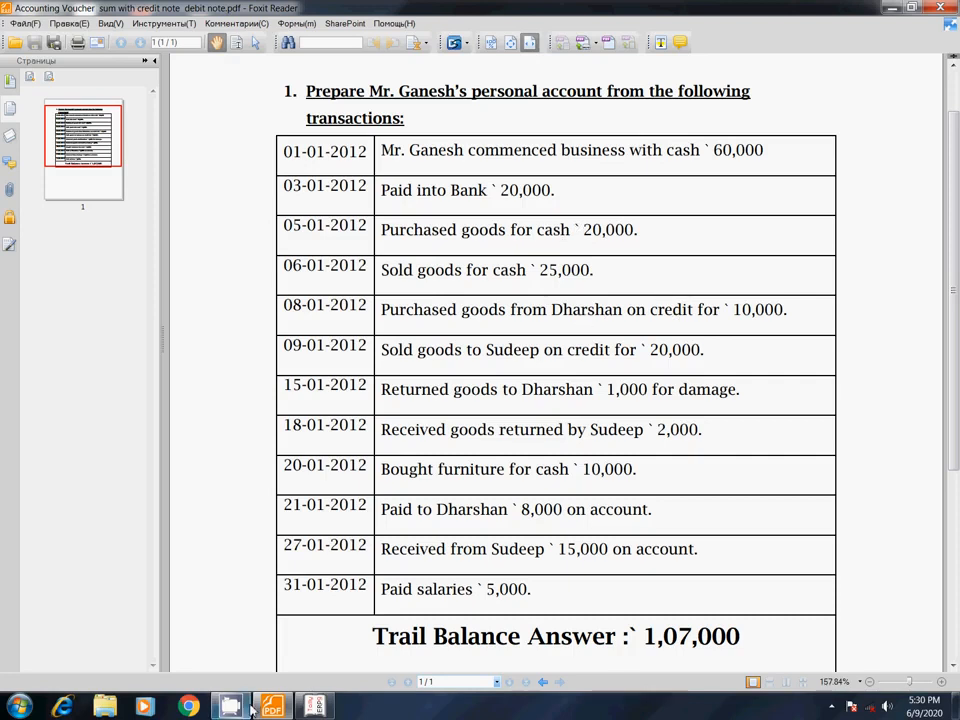
{"action": "left_click", "coordinate": [314, 706]}
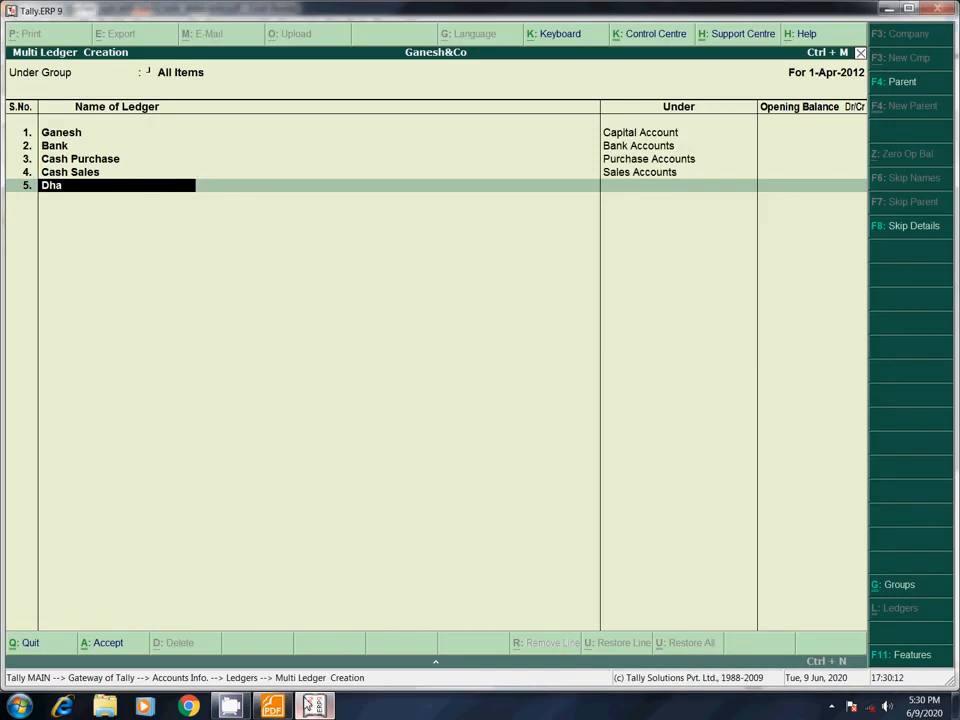
{"action": "type", "text": "n"}
{"action": "key", "text": "Return"}
{"action": "type", "text": "s"}
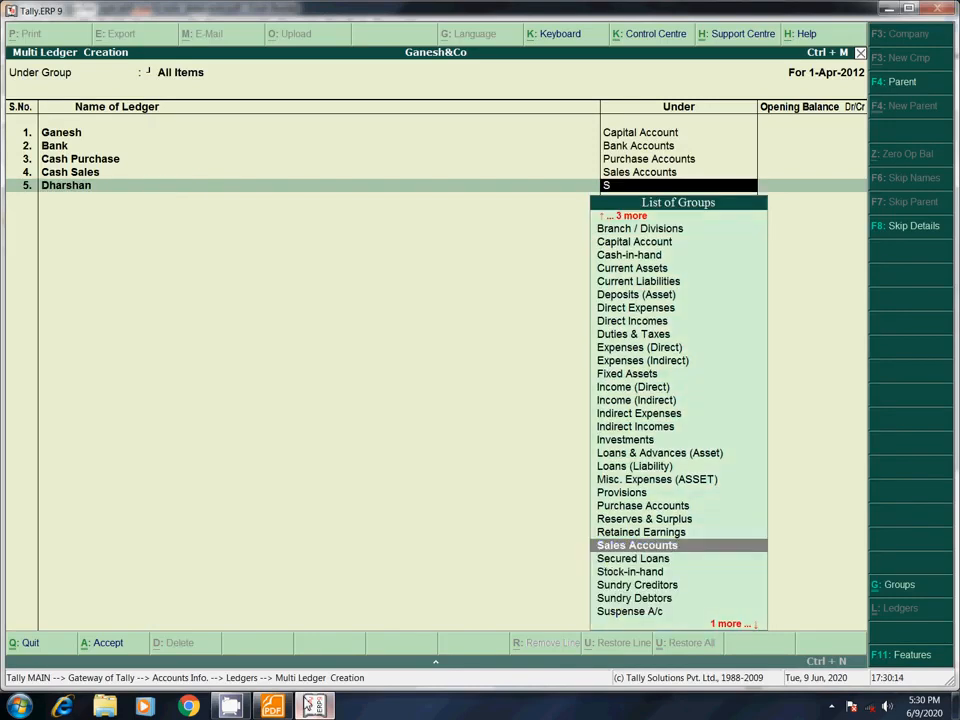
{"action": "type", "text": "u"}
{"action": "key", "text": "Return"}
Add a Credit Purchase ledger under Purchase Accounts without an opening balance
{"action": "type", "text": "Credit"}
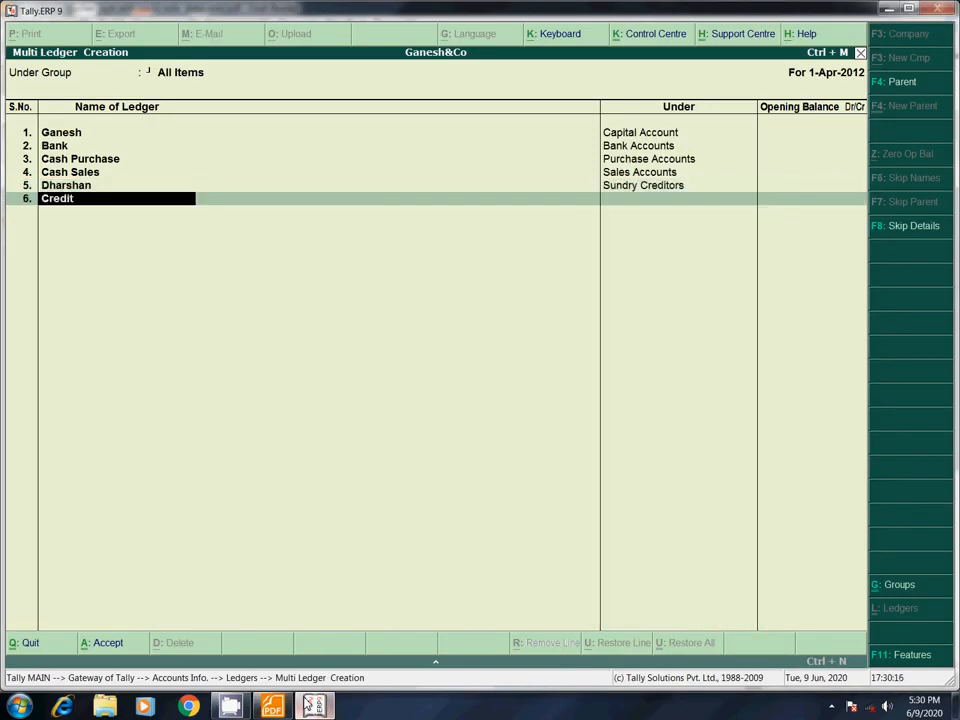
{"action": "type", "text": " Purchas"}
{"action": "key", "text": "Return"}
{"action": "type", "text": "P"}
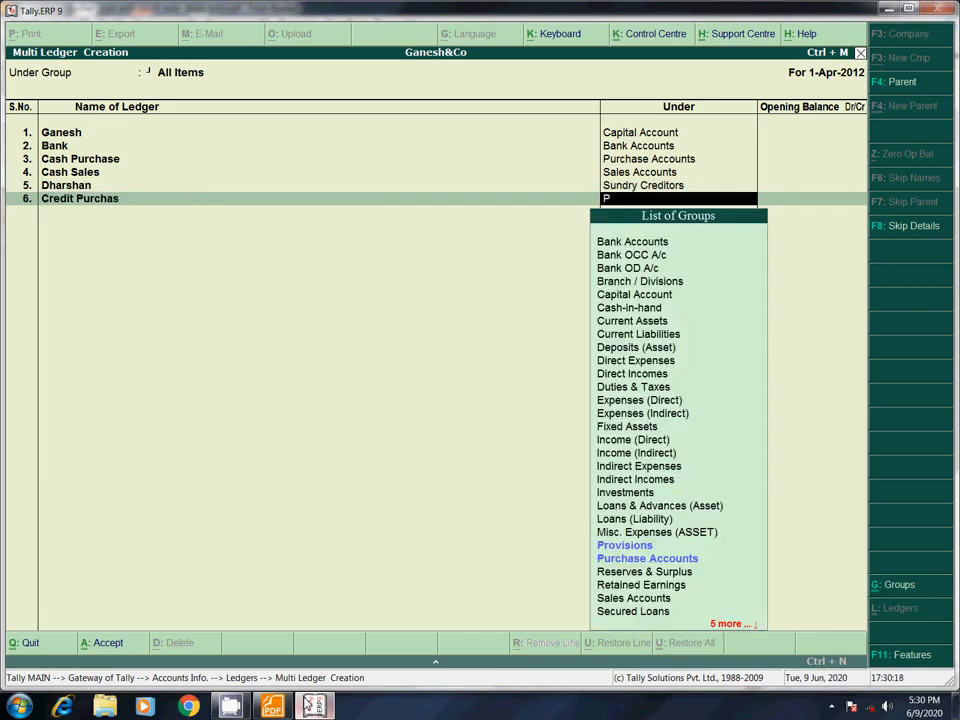
{"action": "type", "text": "E"}
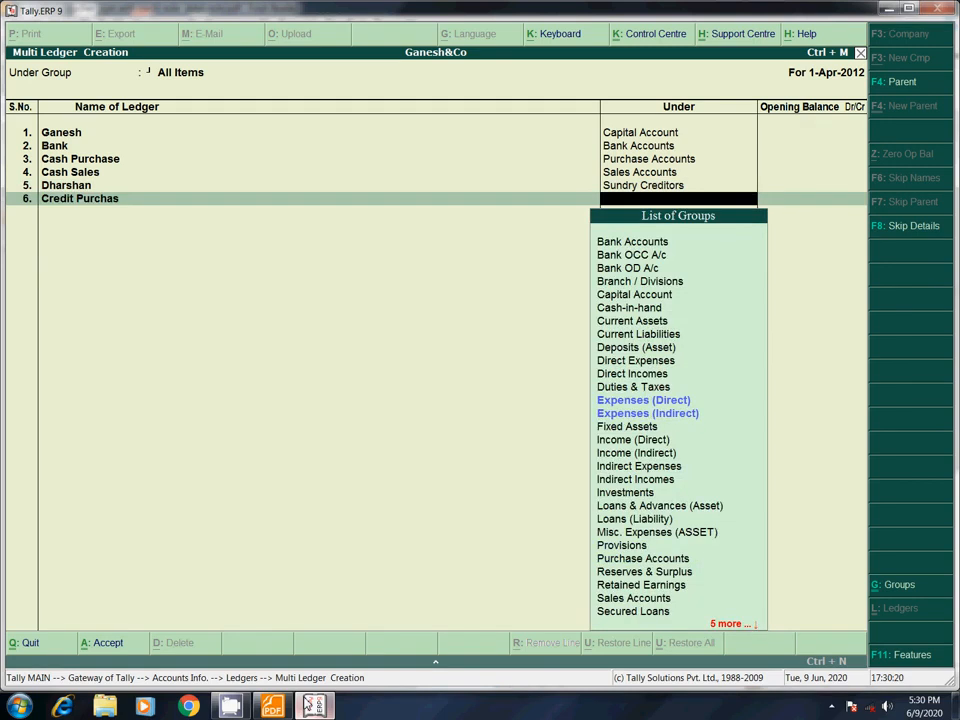
{"action": "key", "text": "BackSpace"}
{"action": "key", "text": "Return"}
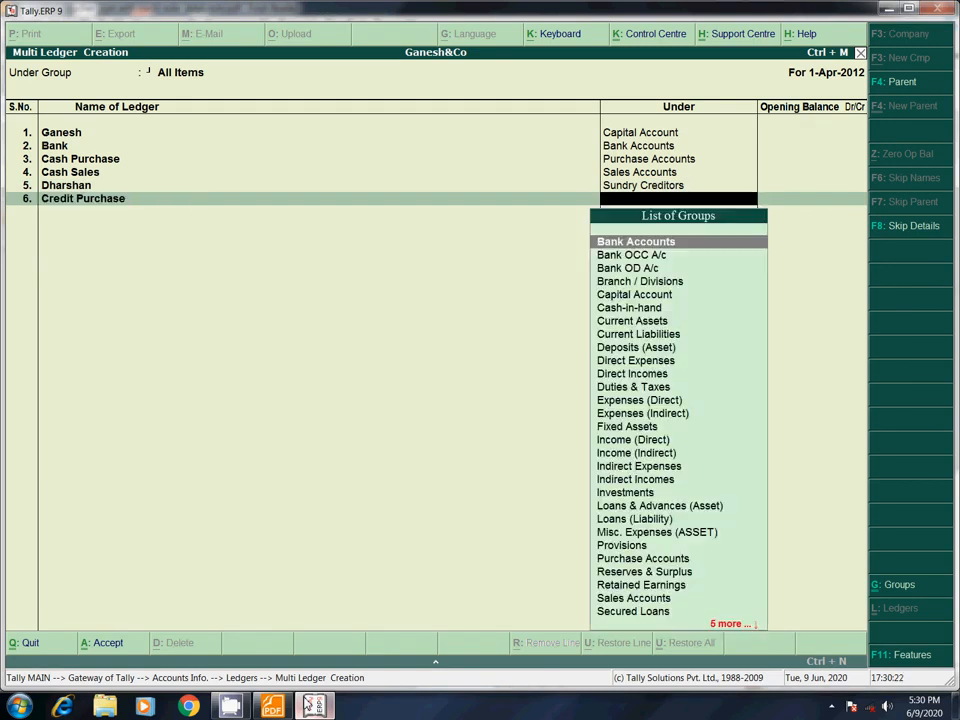
{"action": "type", "text": "Pr"}
{"action": "key", "text": "Down"}
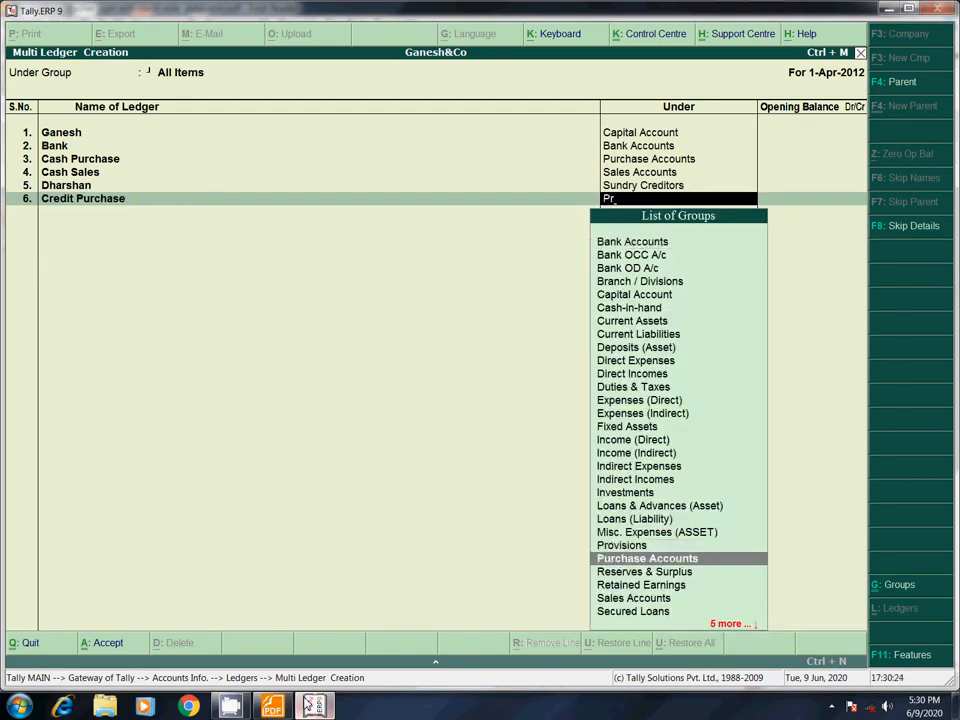
{"action": "key", "text": "Return"}
{"action": "key", "text": "Return"}
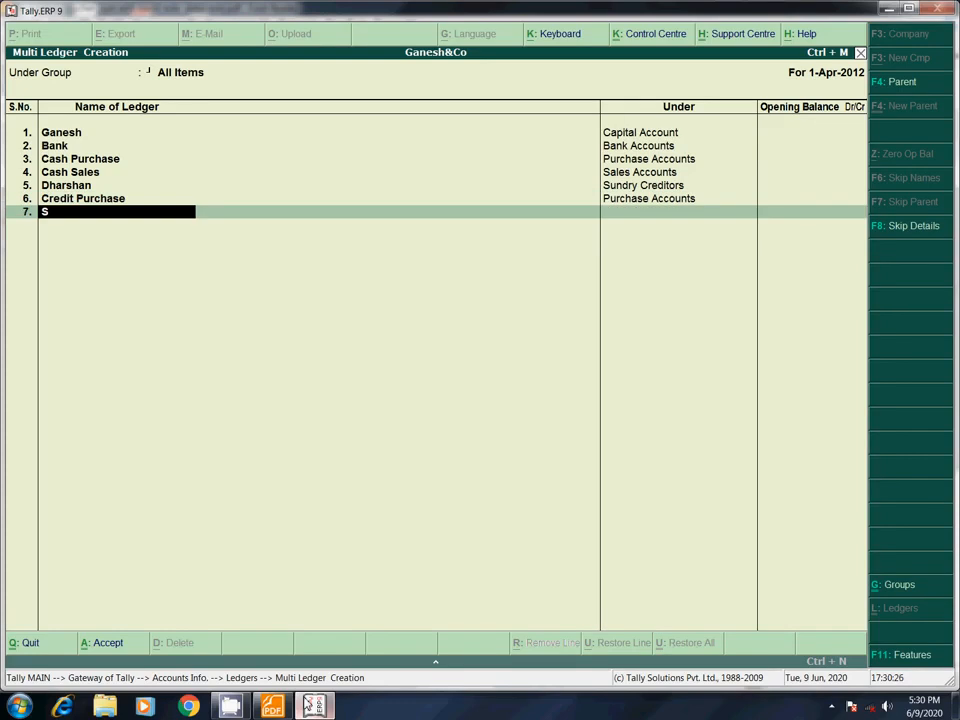
Add a ledger in the credit customer's name under Sundry Debtors
{"action": "key", "text": "Return"}
{"action": "type", "text": "Sudeep"}
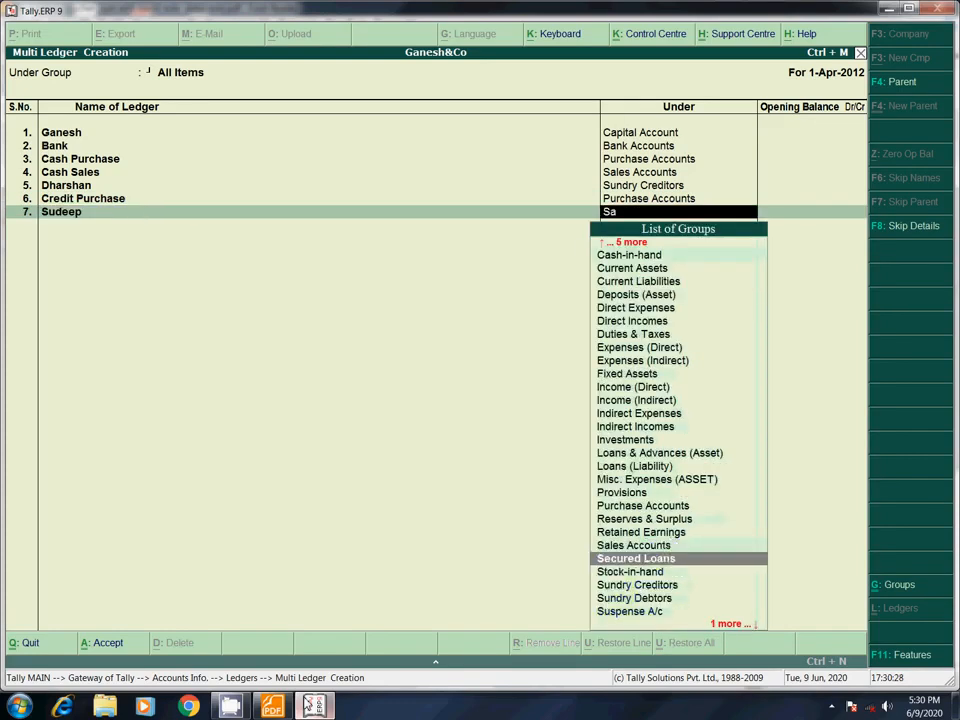
{"action": "key", "text": "Down"}
{"action": "key", "text": "Down"}
{"action": "key", "text": "Down"}
{"action": "key", "text": "Return"}
Add a Credit Sales ledger under Sales Accounts without an opening balance
{"action": "type", "text": "Credi"}
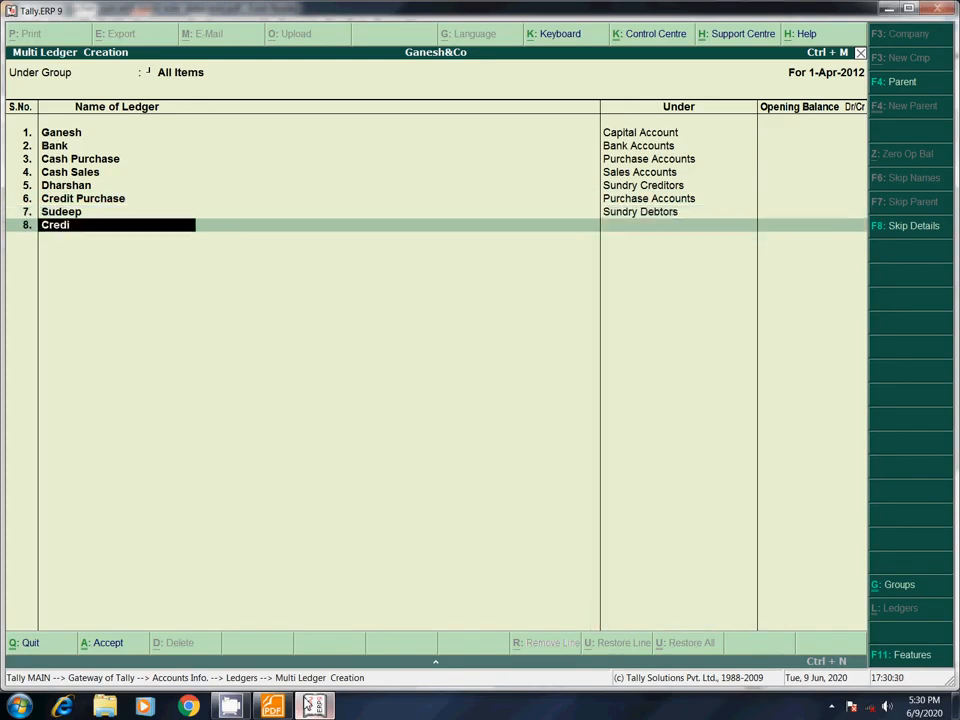
{"action": "type", "text": "t Sales"}
{"action": "key", "text": "Return"}
{"action": "type", "text": "Sa"}
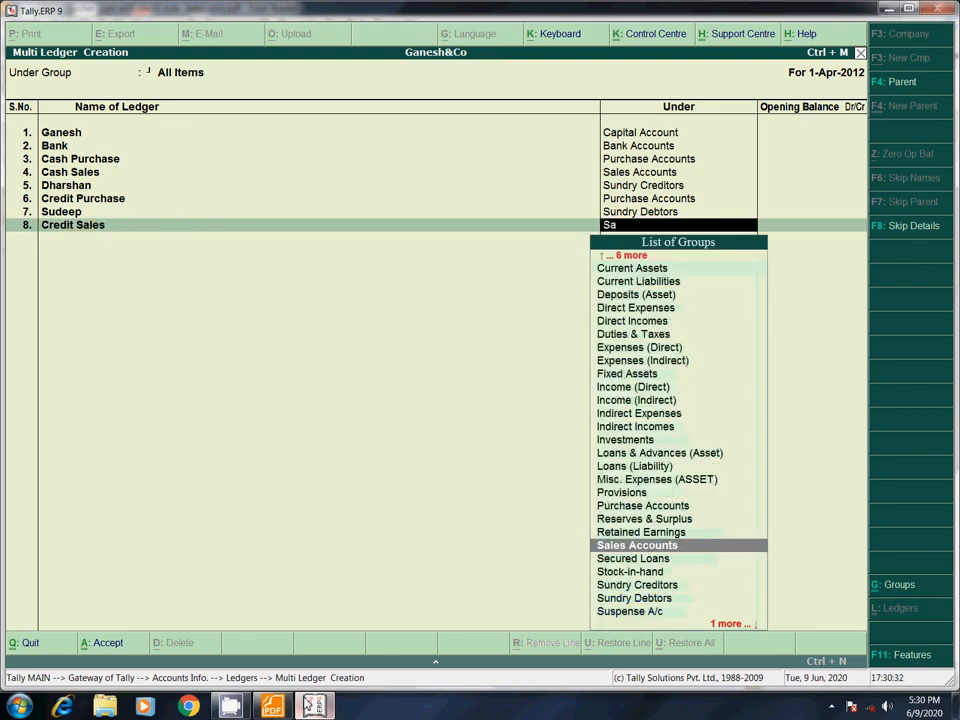
{"action": "key", "text": "Return"}
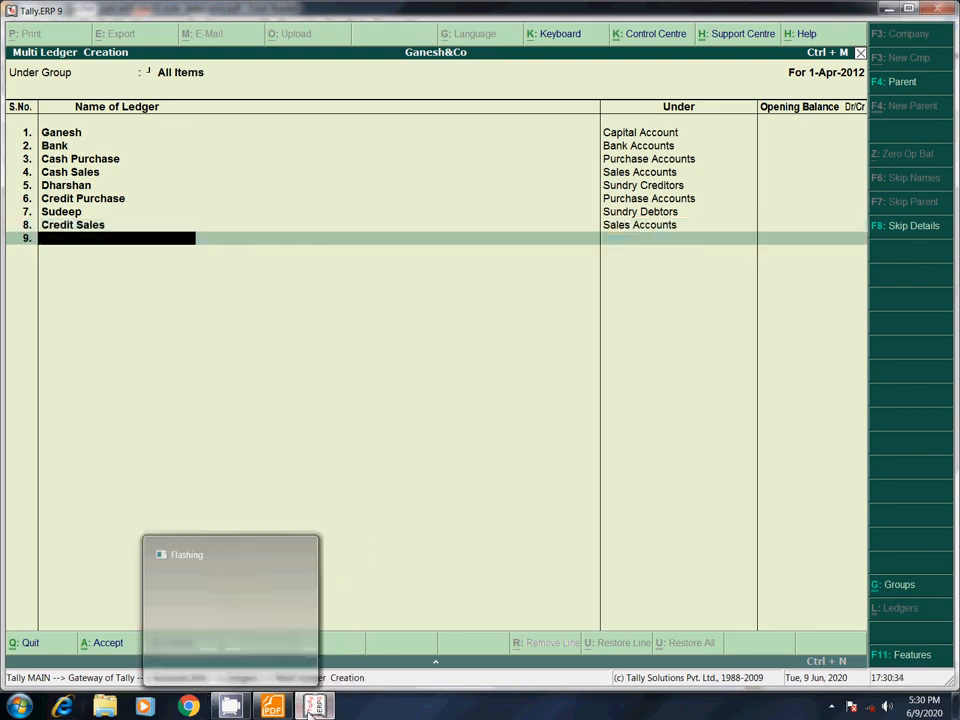
Check the goods return entries in the PDF and add a Purchase Return ledger under Purchase Accounts
{"action": "left_click", "coordinate": [274, 707]}
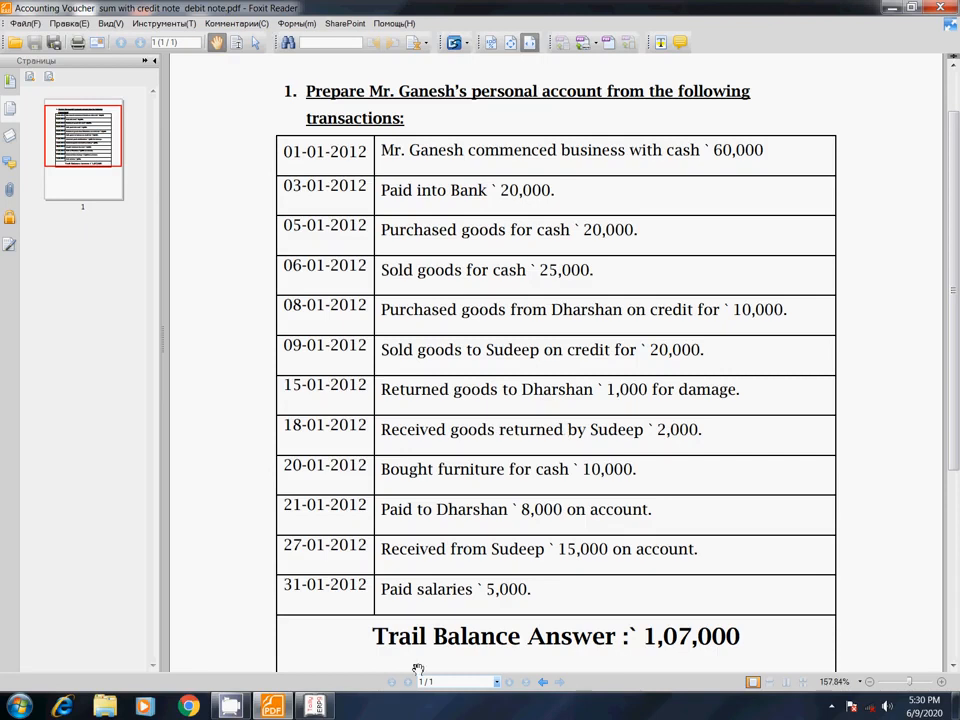
{"action": "left_click", "coordinate": [314, 706]}
{"action": "type", "text": "P"}
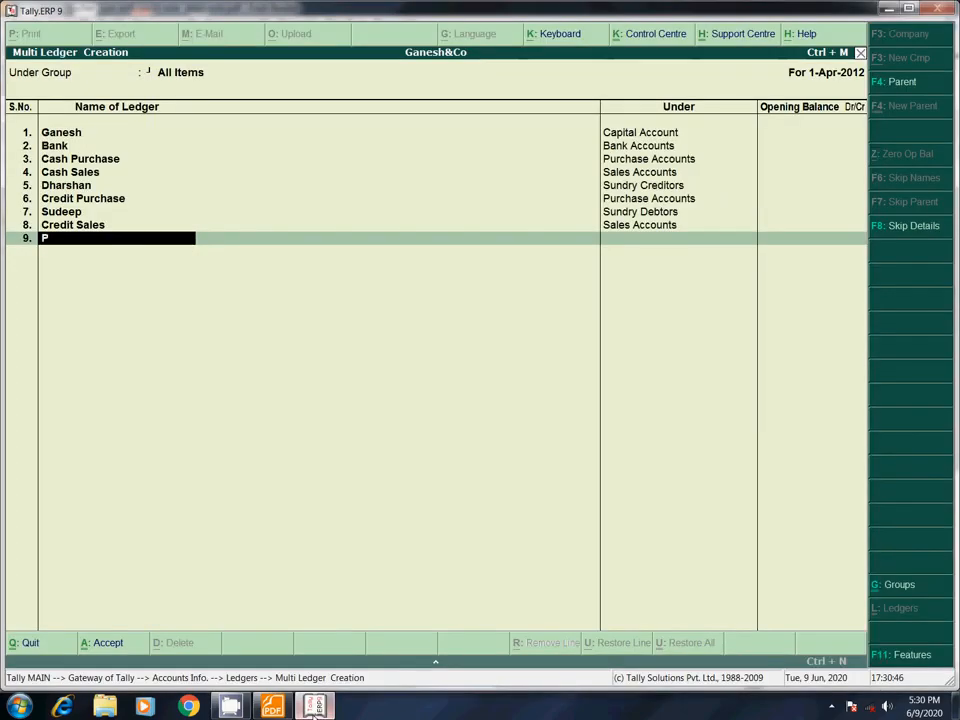
{"action": "type", "text": "urchase Return"}
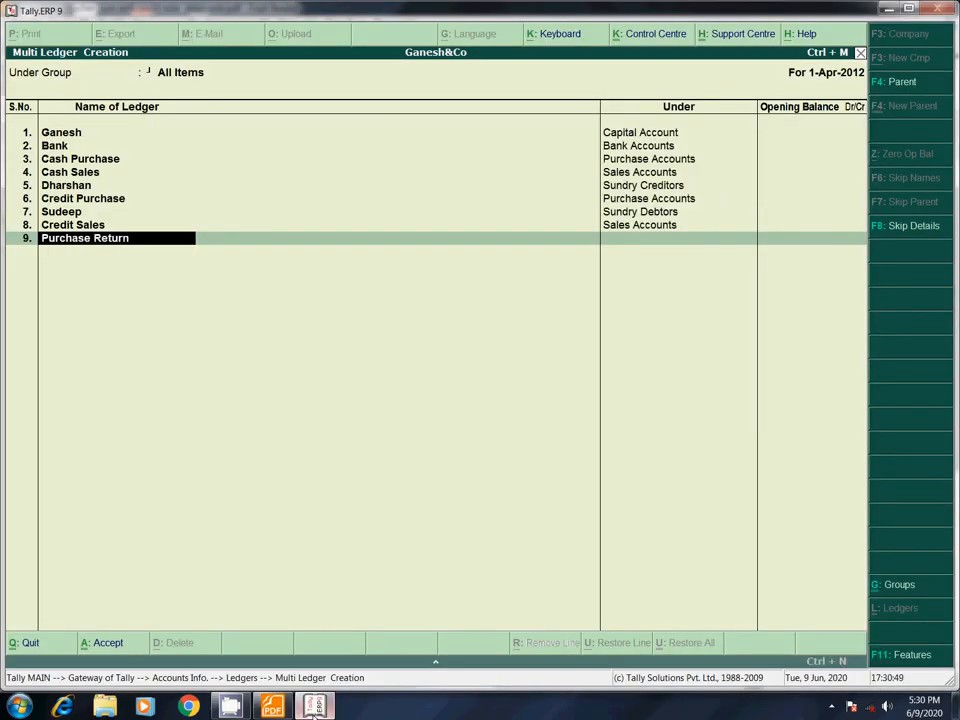
{"action": "key", "text": "Return"}
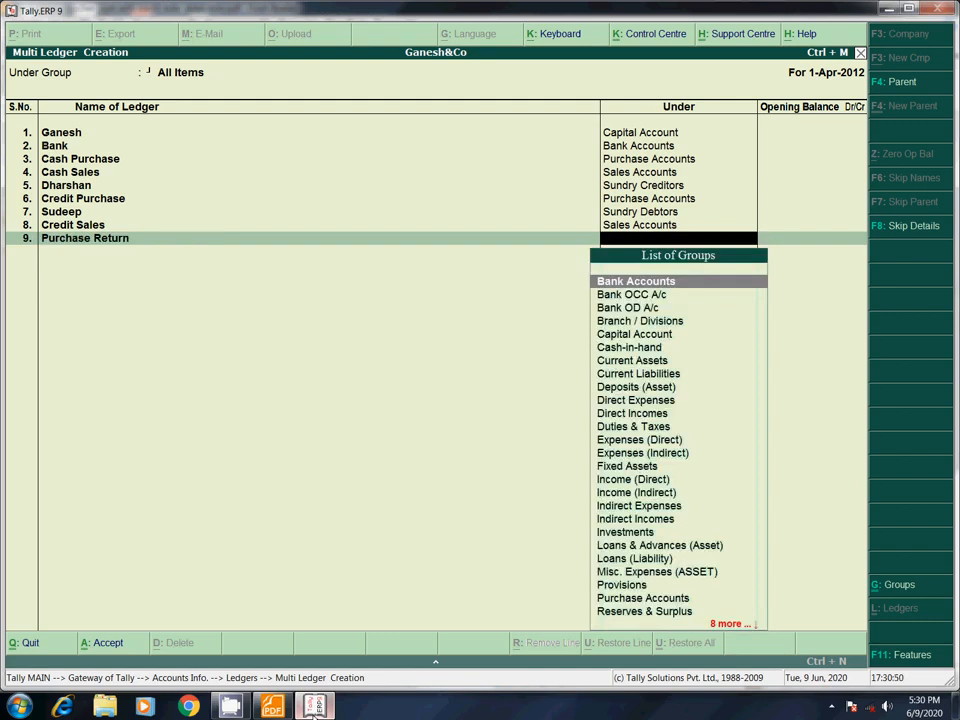
{"action": "type", "text": "pu"}
{"action": "key", "text": "Return"}
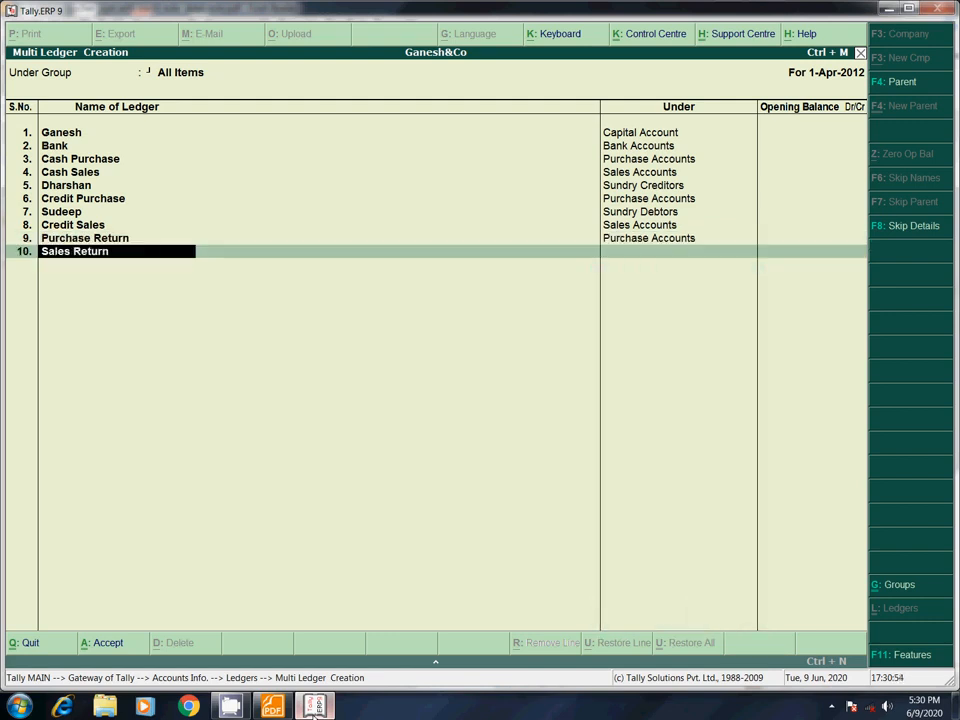
Add a Sales Return ledger under Sales Accounts without an opening balance
{"action": "key", "text": "Return"}
{"action": "type", "text": "sa"}
{"action": "key", "text": "Return"}
{"action": "key", "text": "Return"}
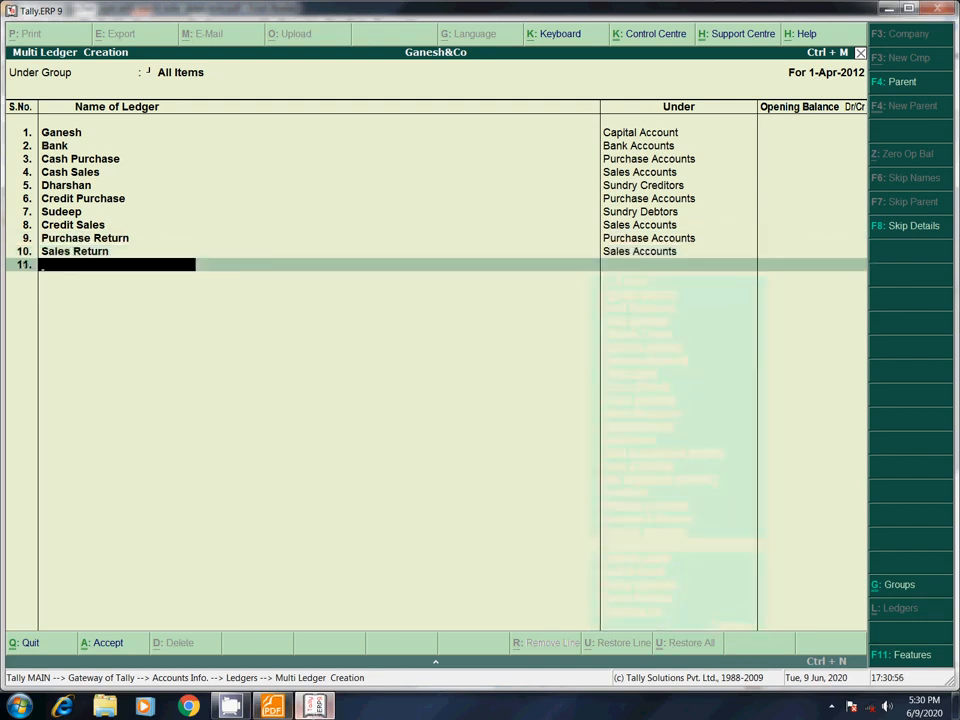
Check the furniture purchase in the PDF and add a Furniture ledger under Fixed Assets without an opening balance
{"action": "left_click", "coordinate": [271, 706]}
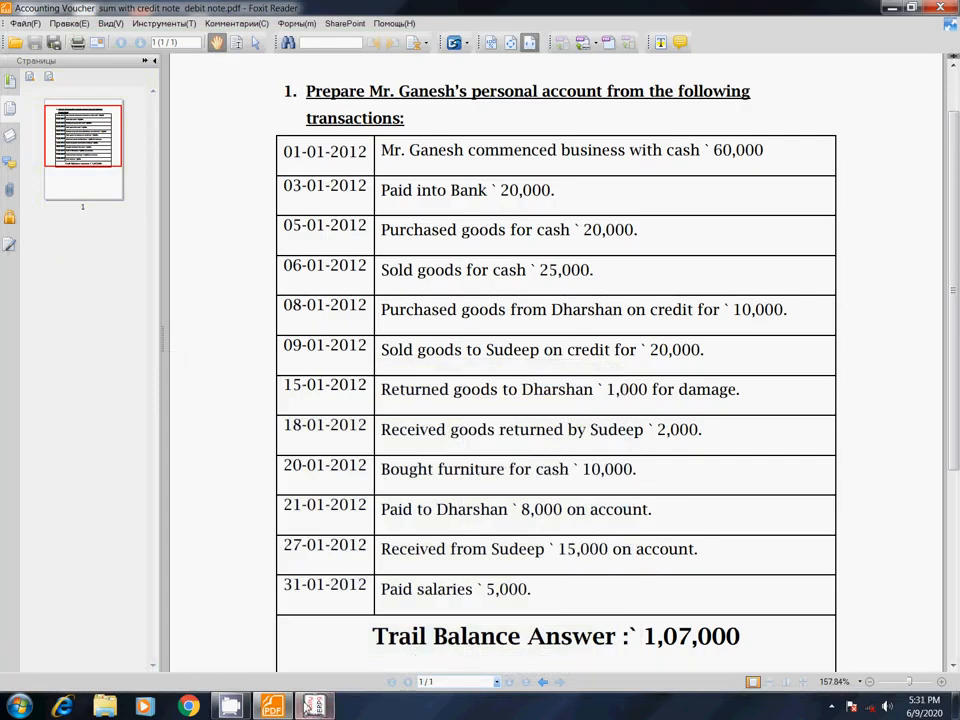
{"action": "left_click", "coordinate": [272, 706]}
{"action": "left_click", "coordinate": [274, 706]}
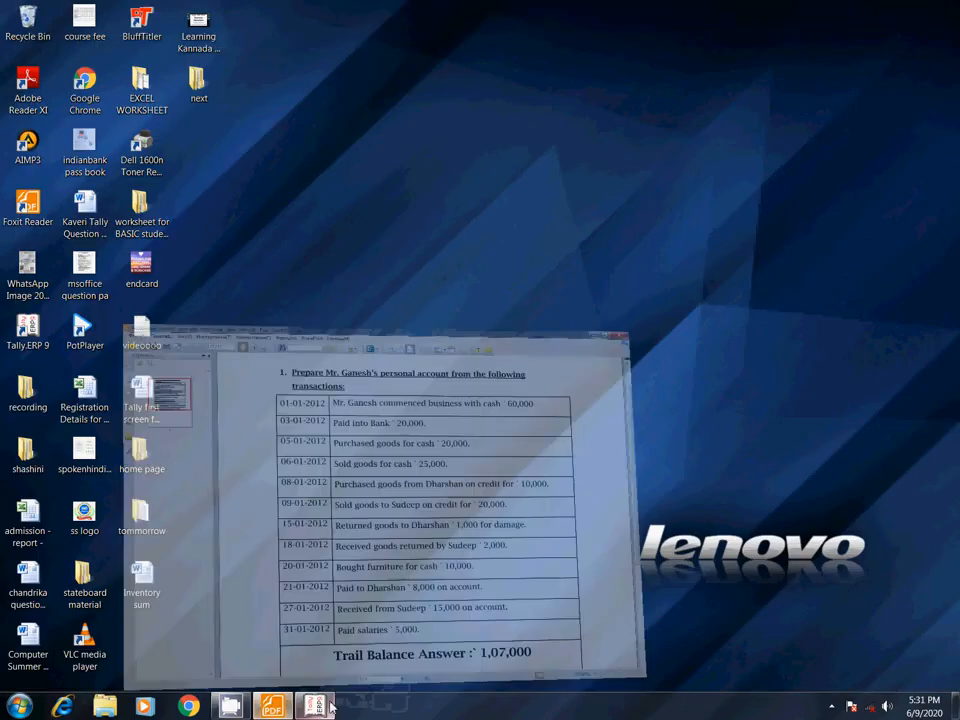
{"action": "left_click", "coordinate": [318, 707]}
{"action": "type", "text": "Furni"}
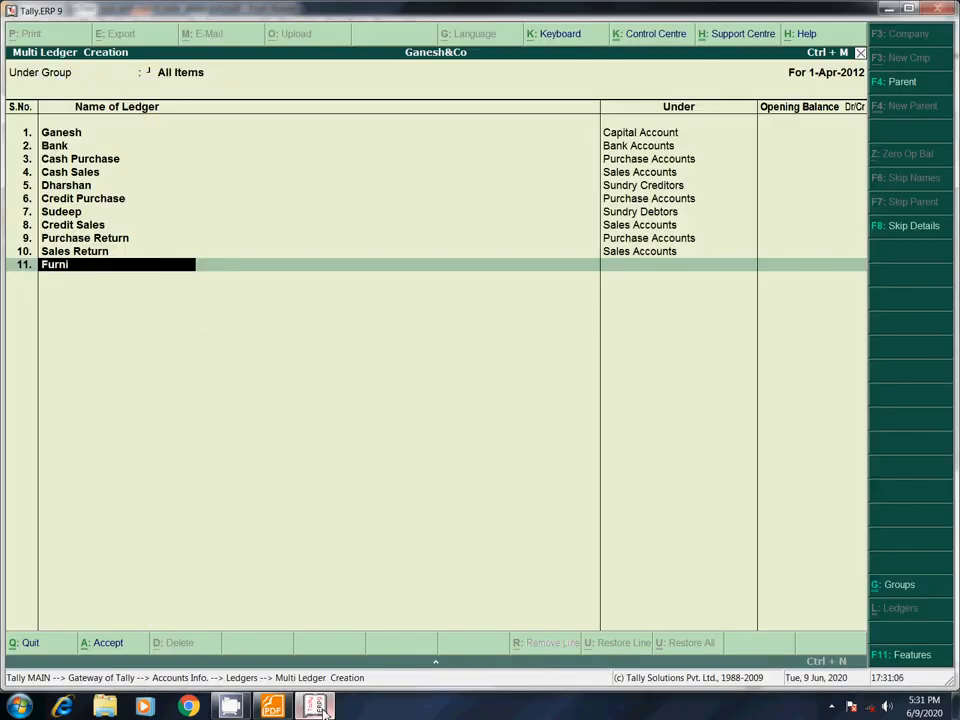
{"action": "key", "text": "Return"}
{"action": "type", "text": "f"}
{"action": "key", "text": "Return"}
{"action": "key", "text": "Return"}
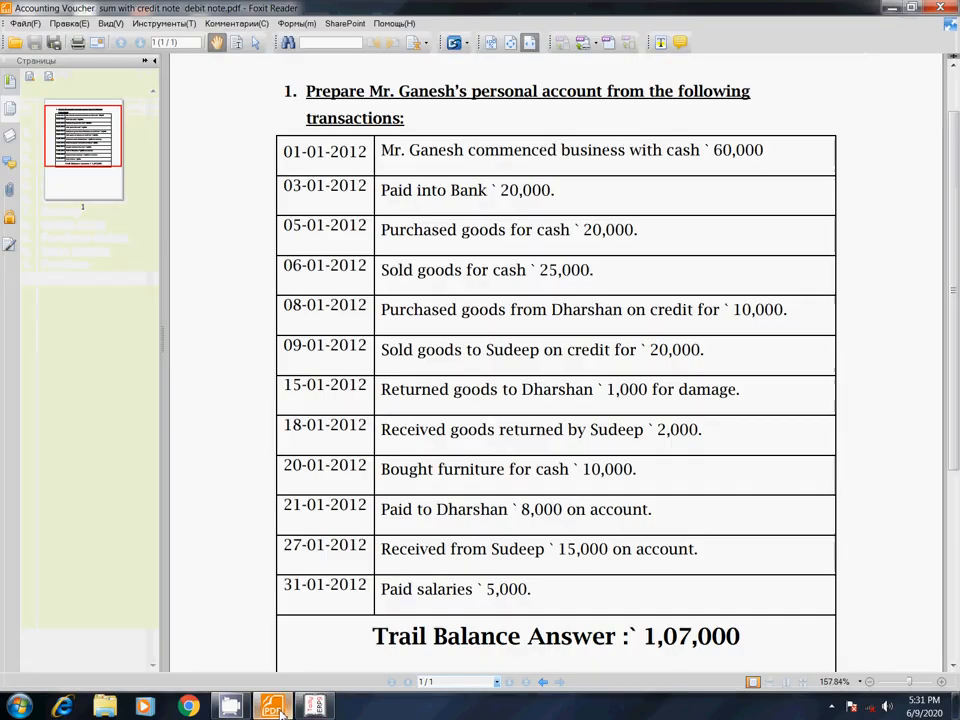
Check the salaries entry in the PDF, add a Salaries ledger under Indirect Expenses without an opening balance, and save the ledger list
{"action": "left_click", "coordinate": [272, 707]}
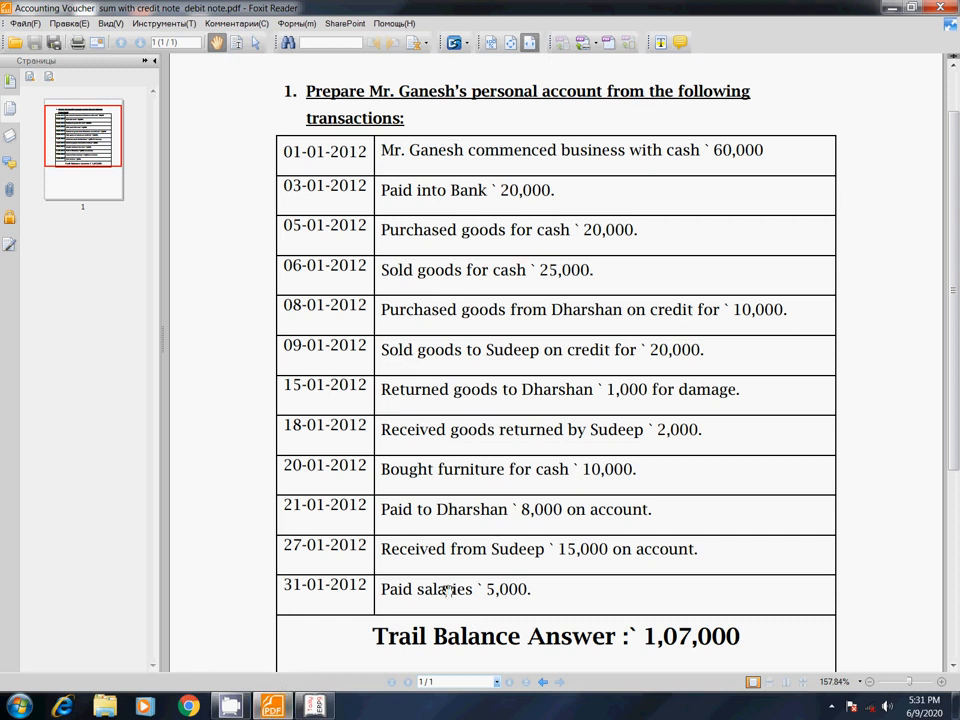
{"action": "left_click", "coordinate": [271, 708]}
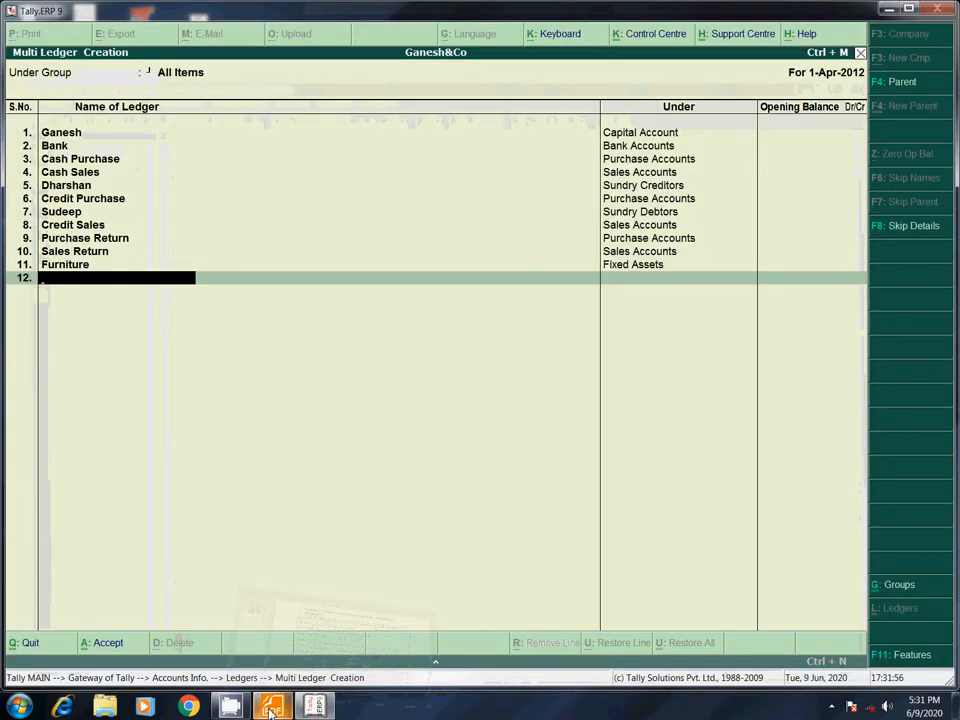
{"action": "type", "text": "Salaries"}
{"action": "key", "text": "Return"}
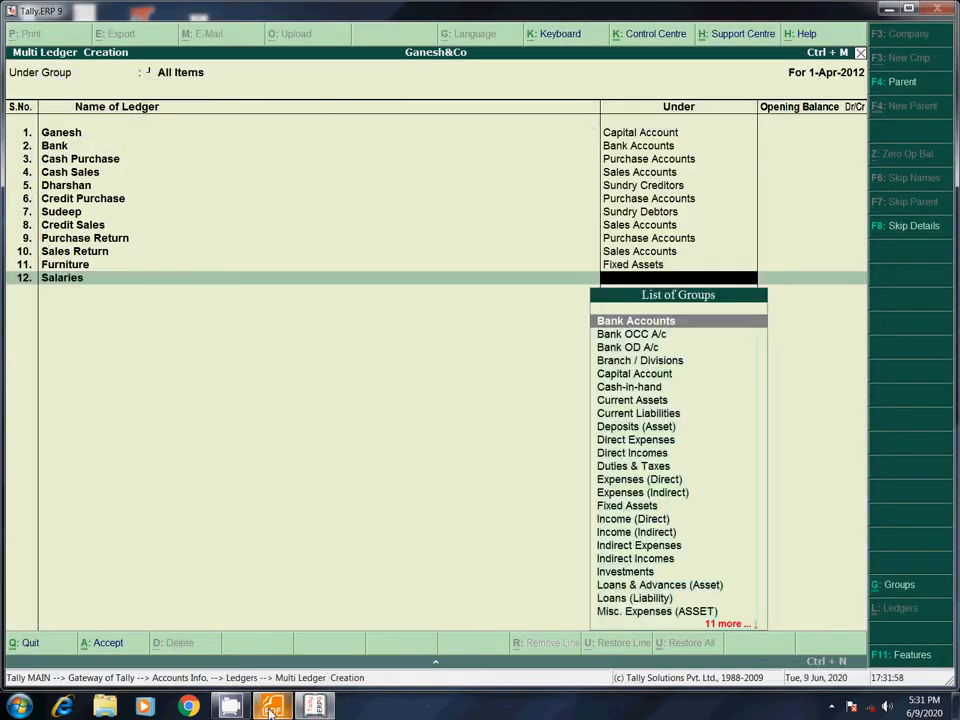
{"action": "type", "text": "i"}
{"action": "key", "text": "Down"}
{"action": "key", "text": "Down"}
{"action": "key", "text": "Return"}
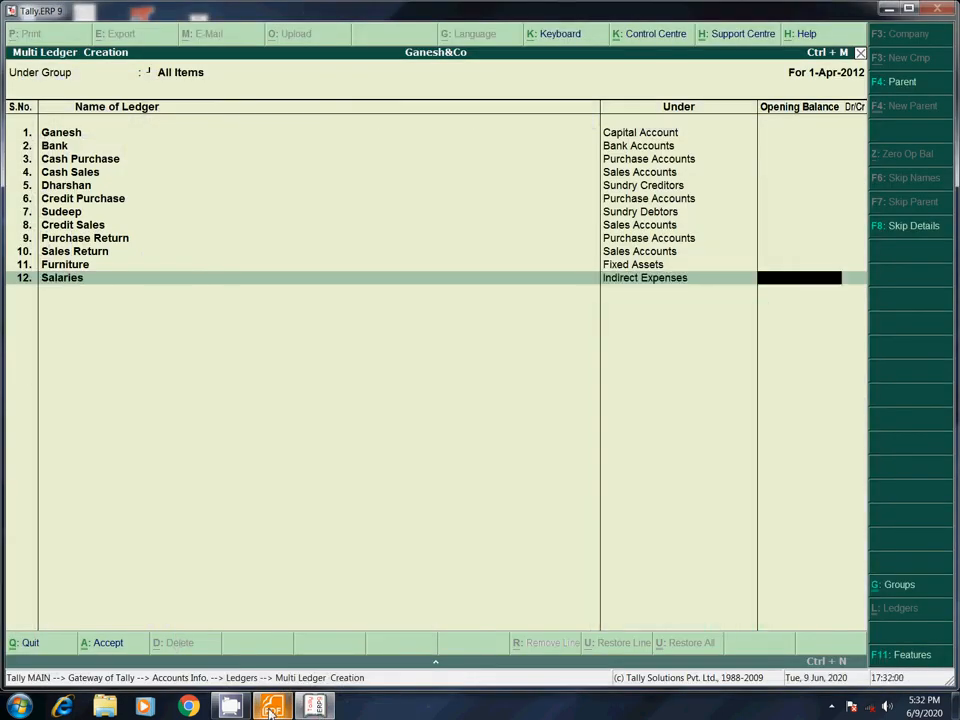
{"action": "key", "text": "Return"}
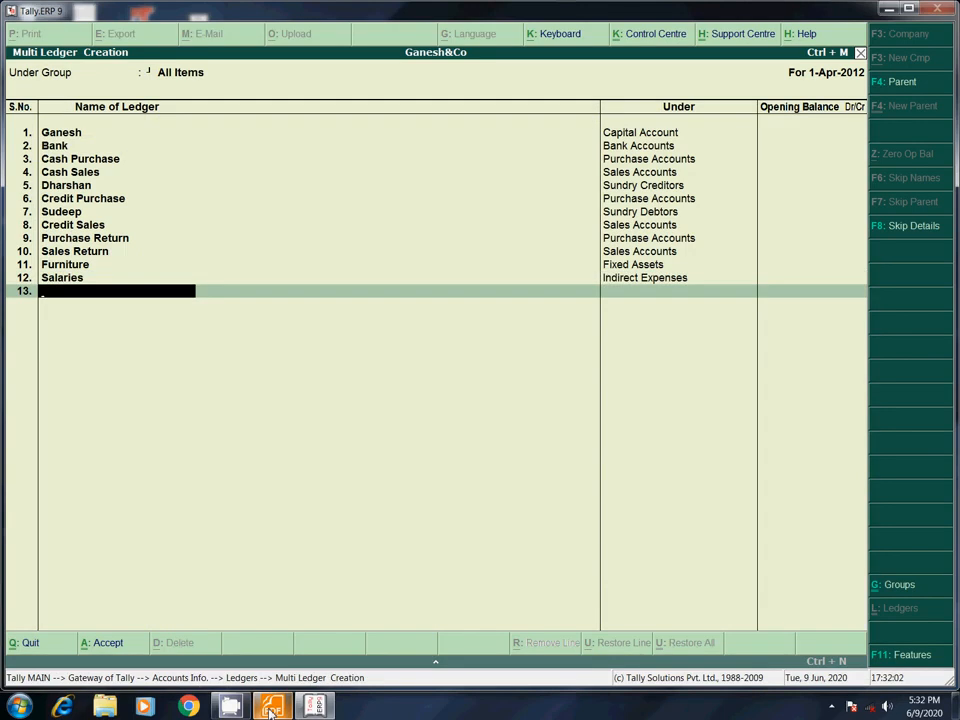
{"action": "key", "text": "Return"}
{"action": "key", "text": "Return"}
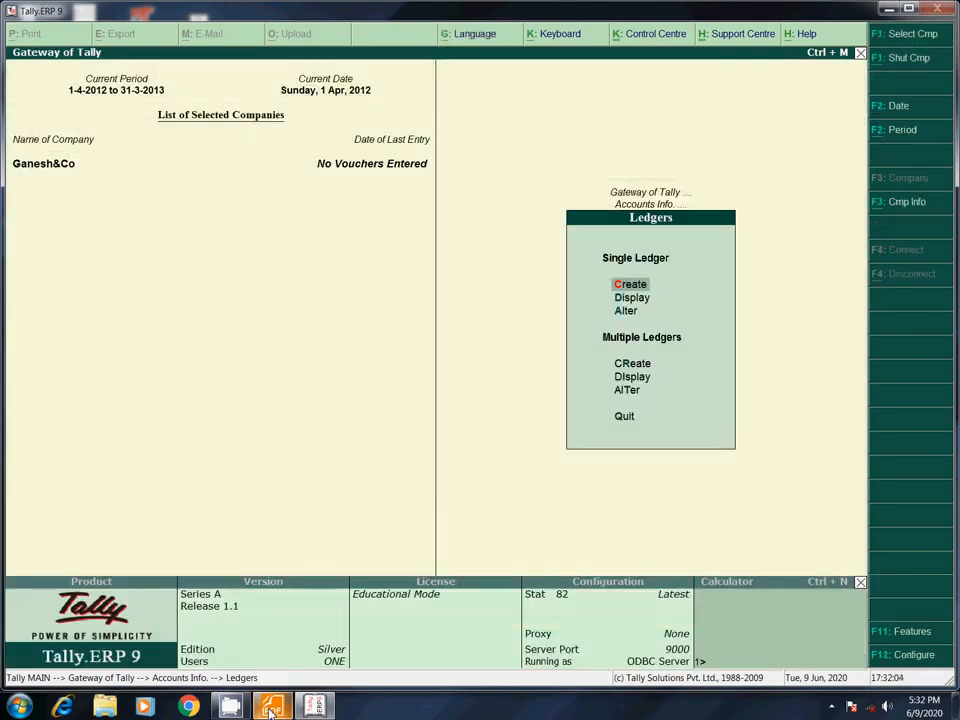
Review the list of created ledgers through the single-ledger alteration or display selection, without changing any ledger
{"action": "key", "text": "Down"}
{"action": "key", "text": "Down"}
{"action": "key", "text": "Return"}
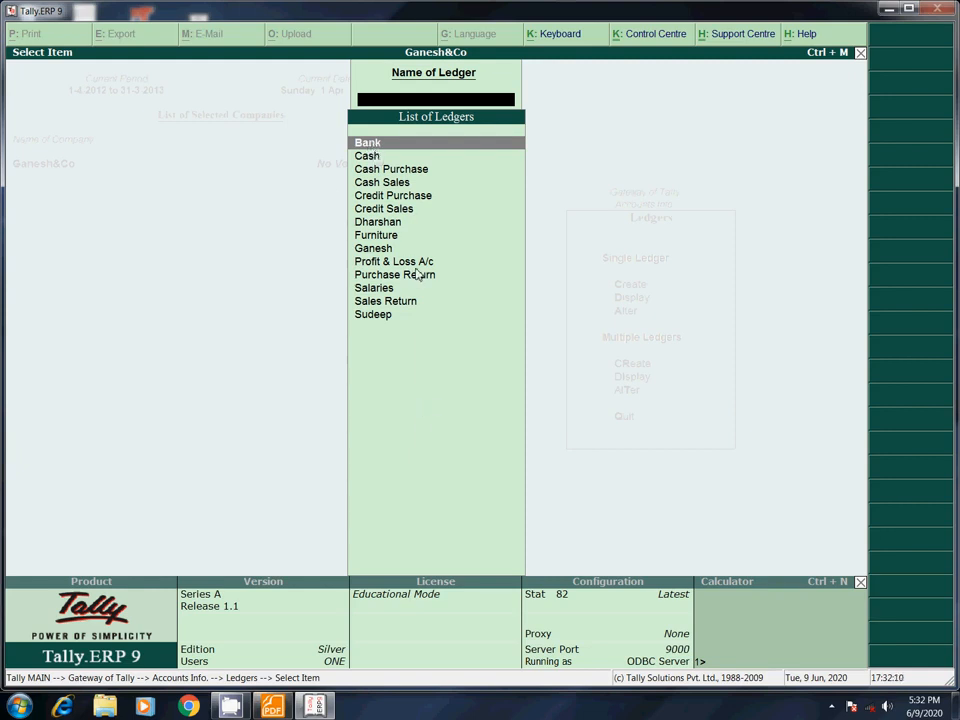
{"action": "key", "text": "Escape"}
{"action": "key", "text": "Escape"}
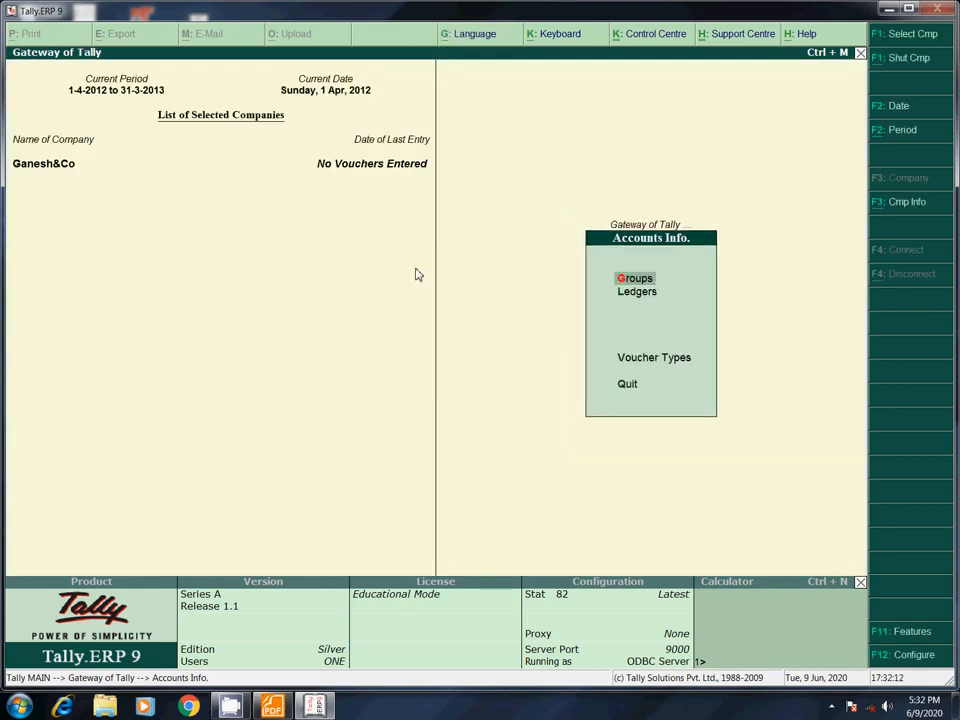
Open accounting voucher entry, check the 01-01-2012 transaction in the PDF, and switch to a Receipt voucher
{"action": "key", "text": "Escape"}
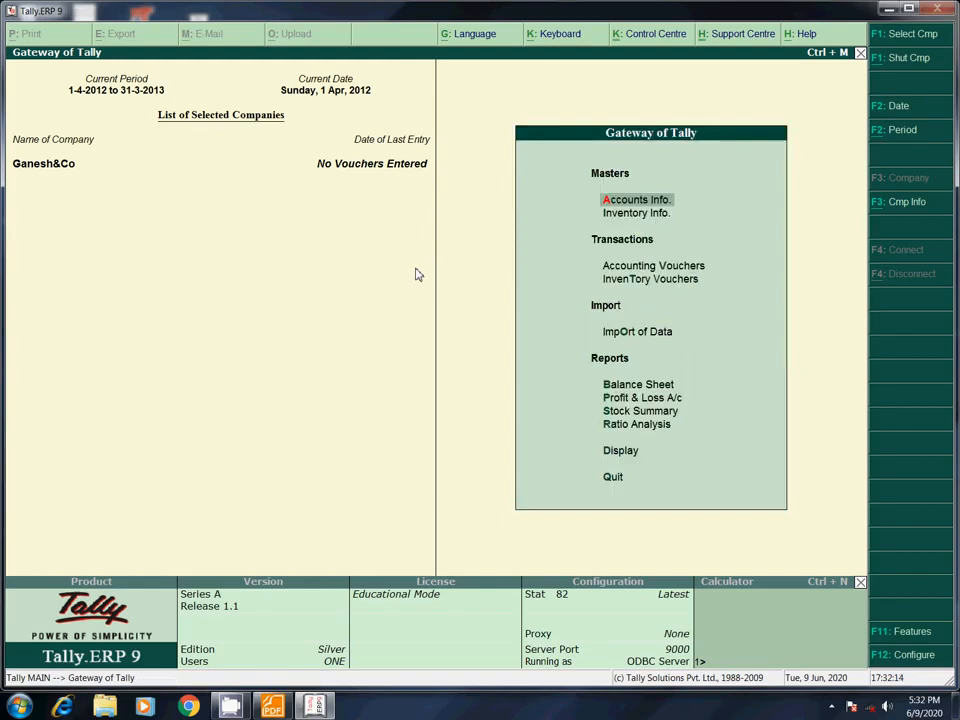
{"action": "key", "text": "Down"}
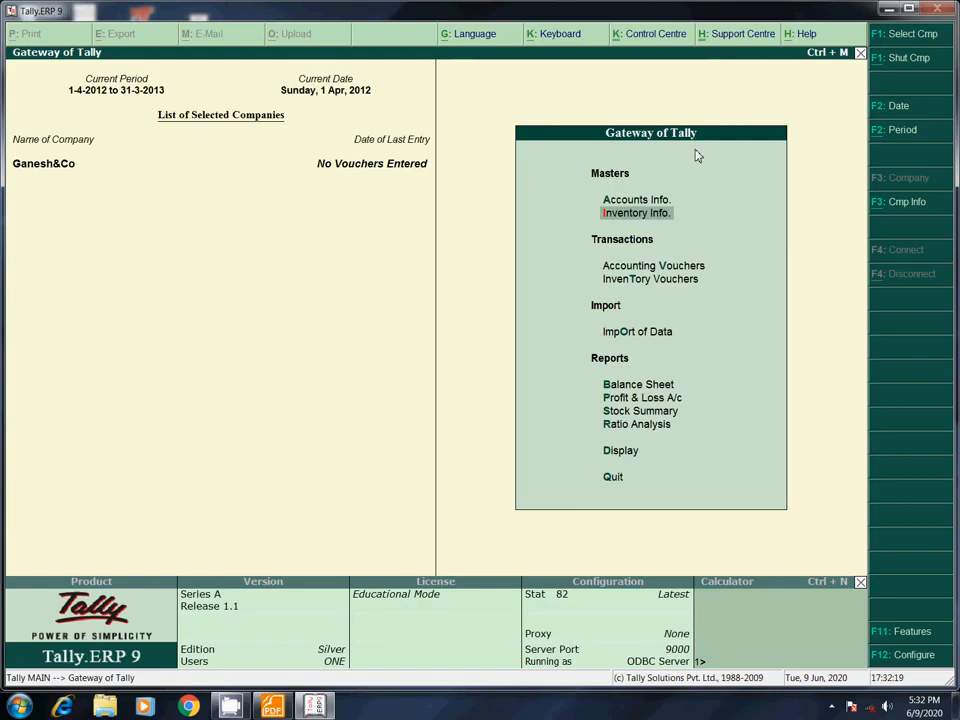
{"action": "key", "text": "Down"}
{"action": "key", "text": "Down"}
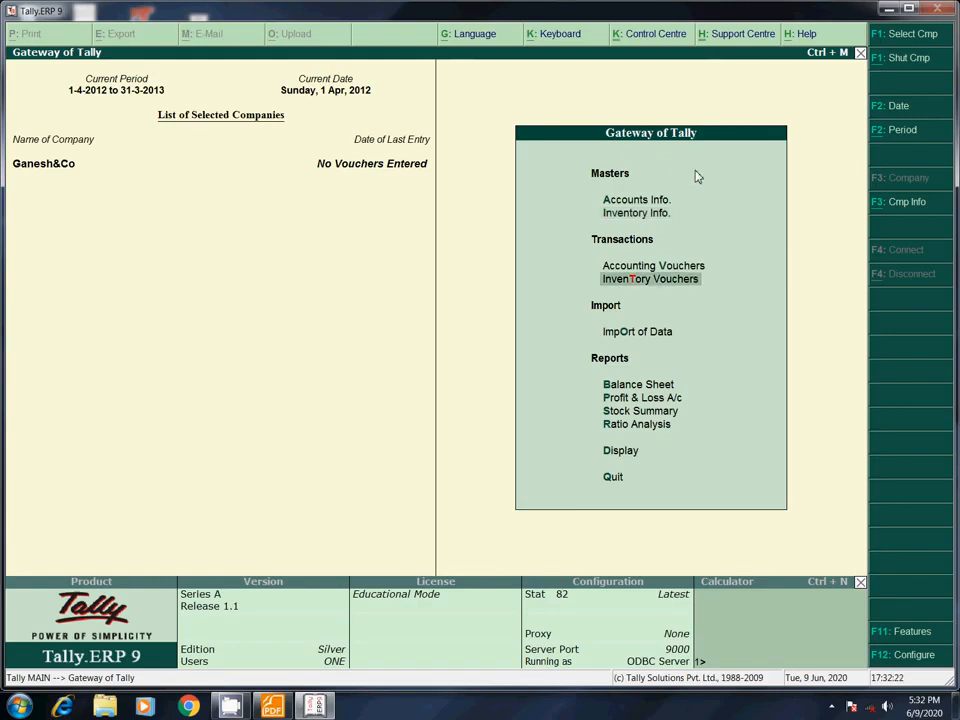
{"action": "key", "text": "Up"}
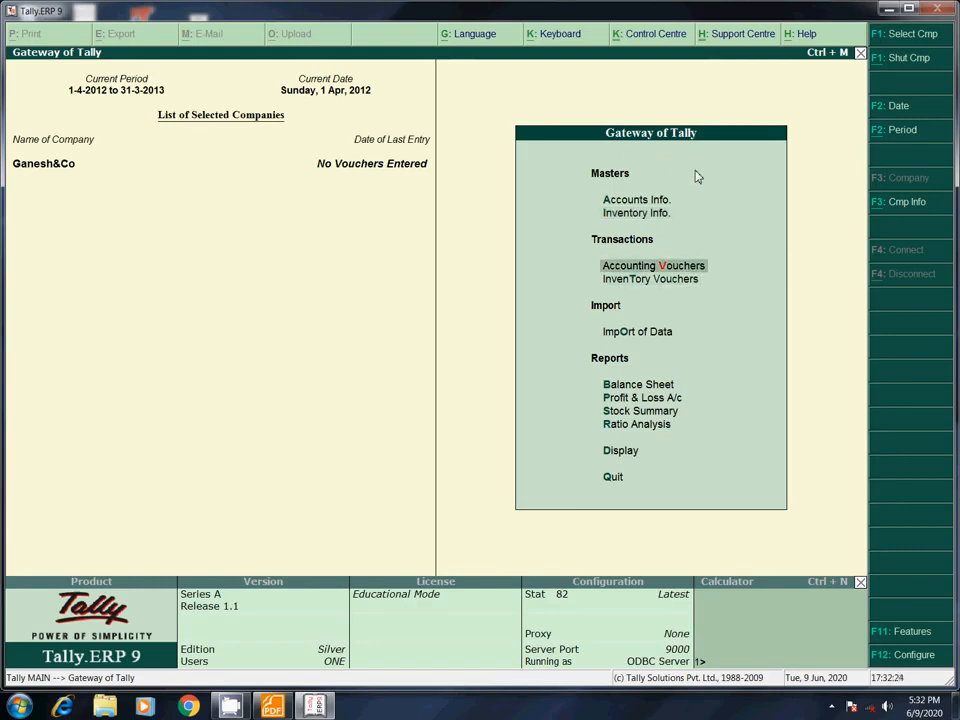
{"action": "key", "text": "Return"}
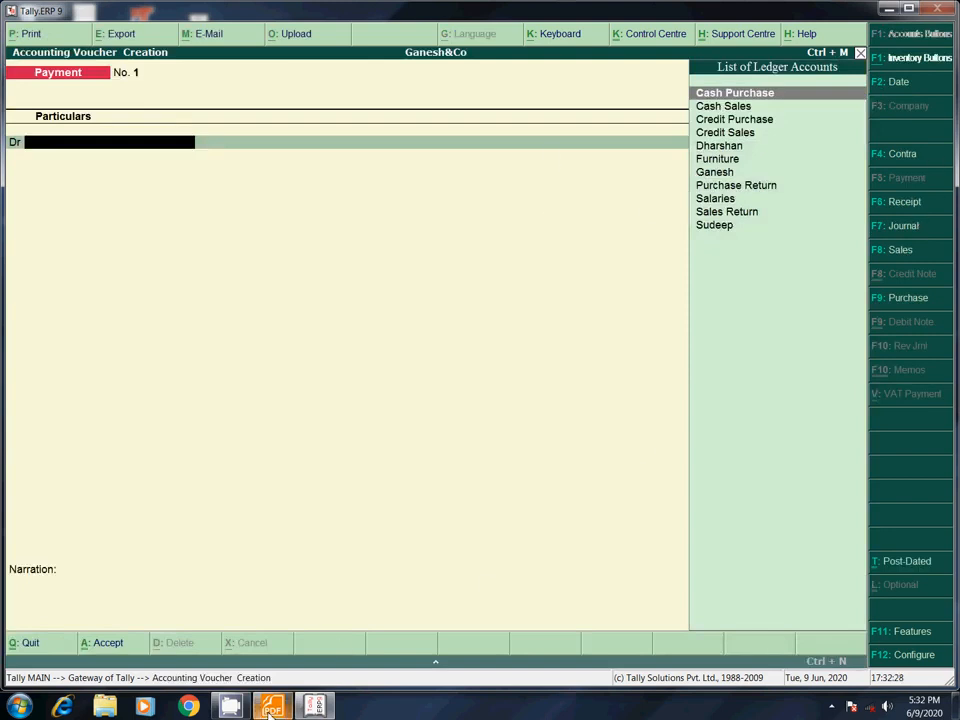
{"action": "key", "text": "alt+Tab"}
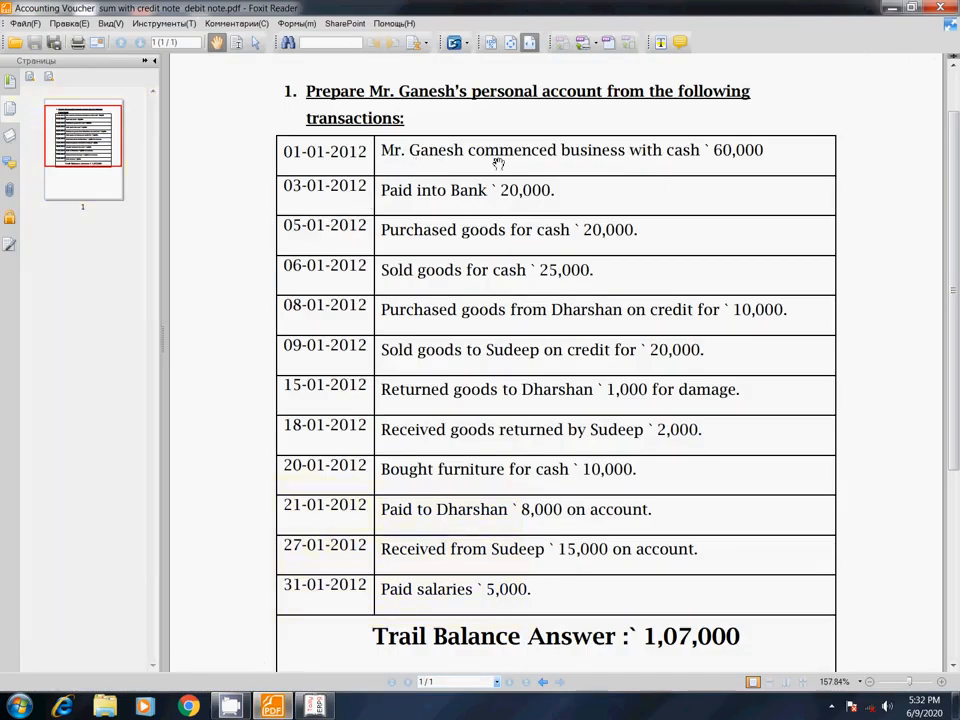
{"action": "left_click", "coordinate": [314, 708]}
{"action": "left_click", "coordinate": [910, 208]}
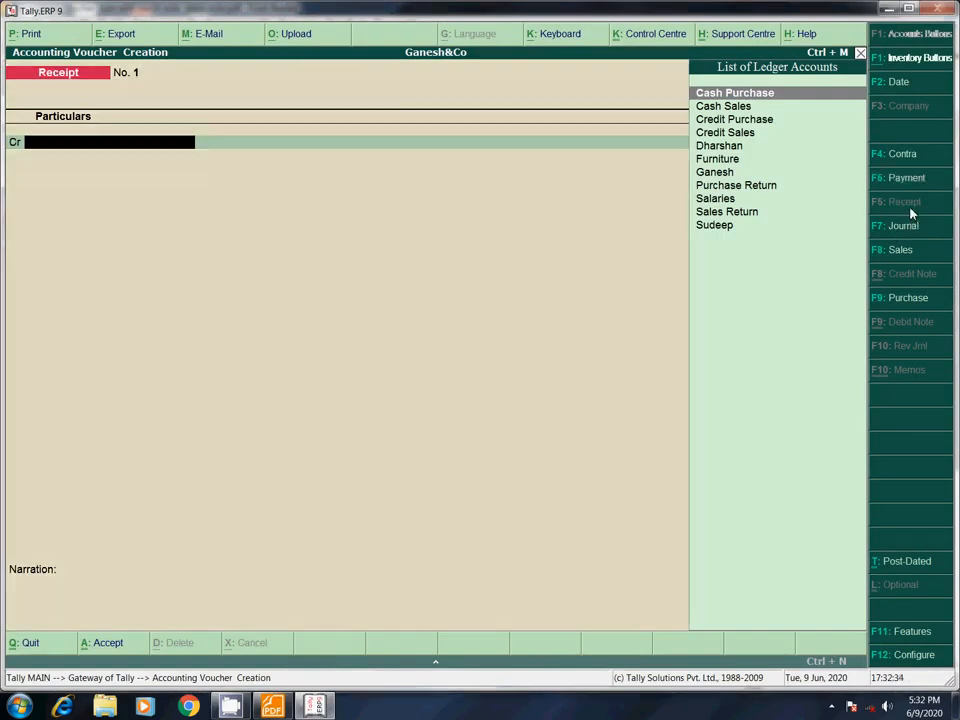
Record the receipt by crediting the owner's capital ledger 60,000 and debiting Cash 60,000, leaving the narration blank, and save it
{"action": "type", "text": "Gane"}
{"action": "key", "text": "Return"}
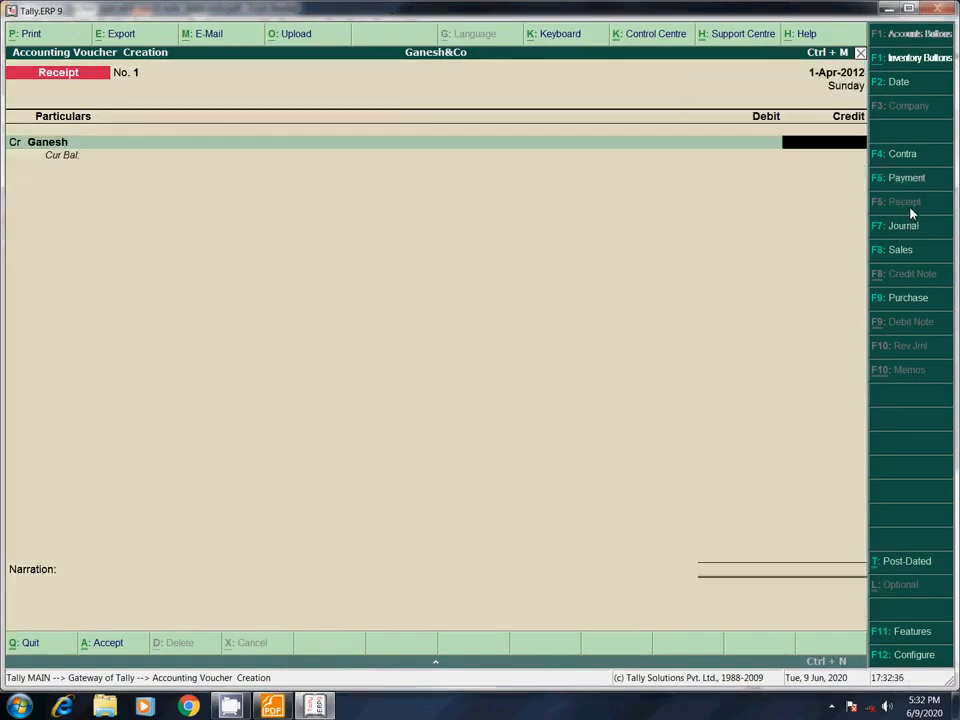
{"action": "type", "text": "60000"}
{"action": "key", "text": "Return"}
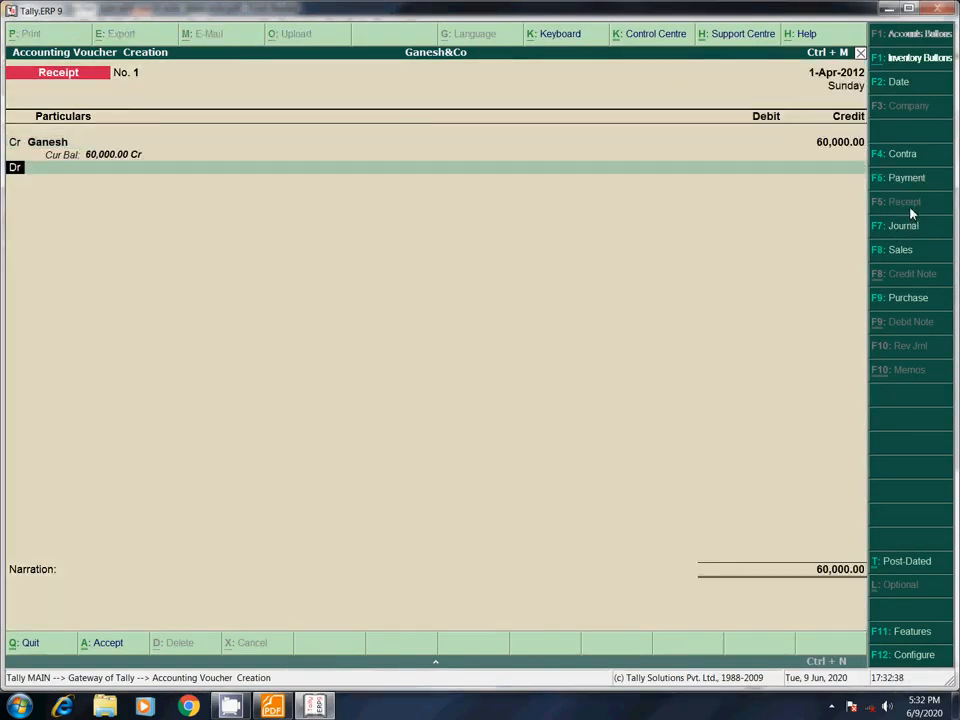
{"action": "type", "text": "Cas"}
{"action": "key", "text": "Return"}
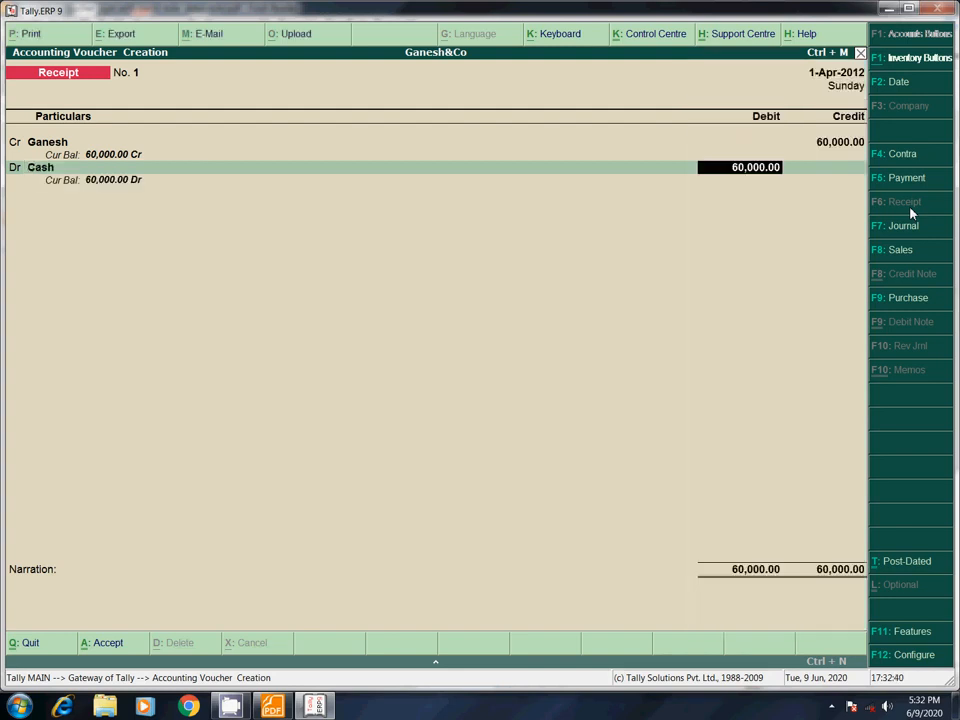
{"action": "key", "text": "Return"}
{"action": "key", "text": "Return"}
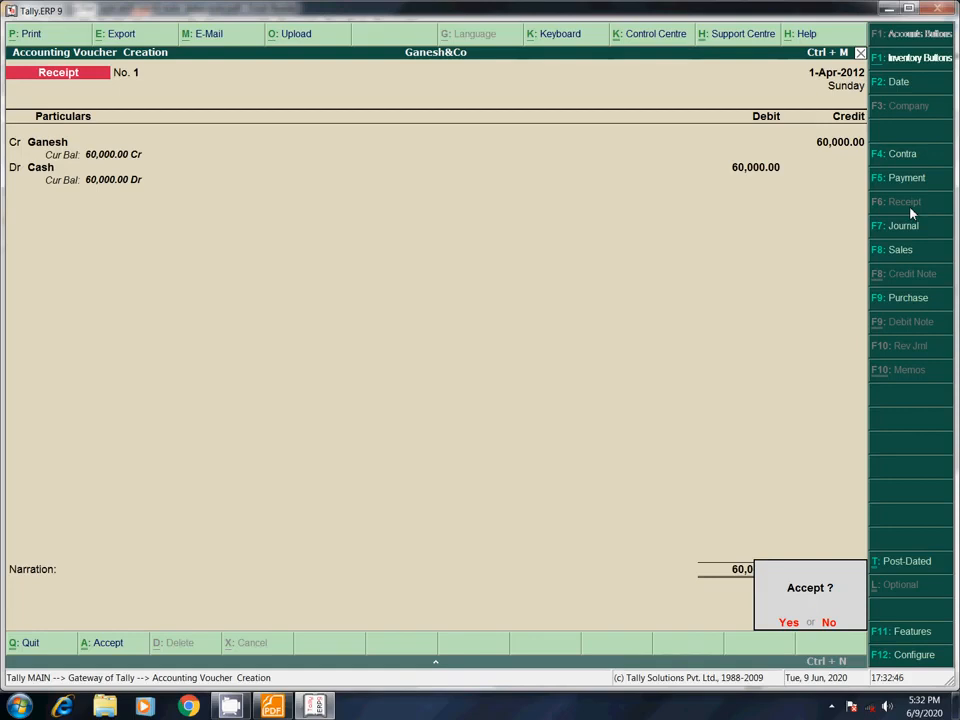
{"action": "key", "text": "Return"}
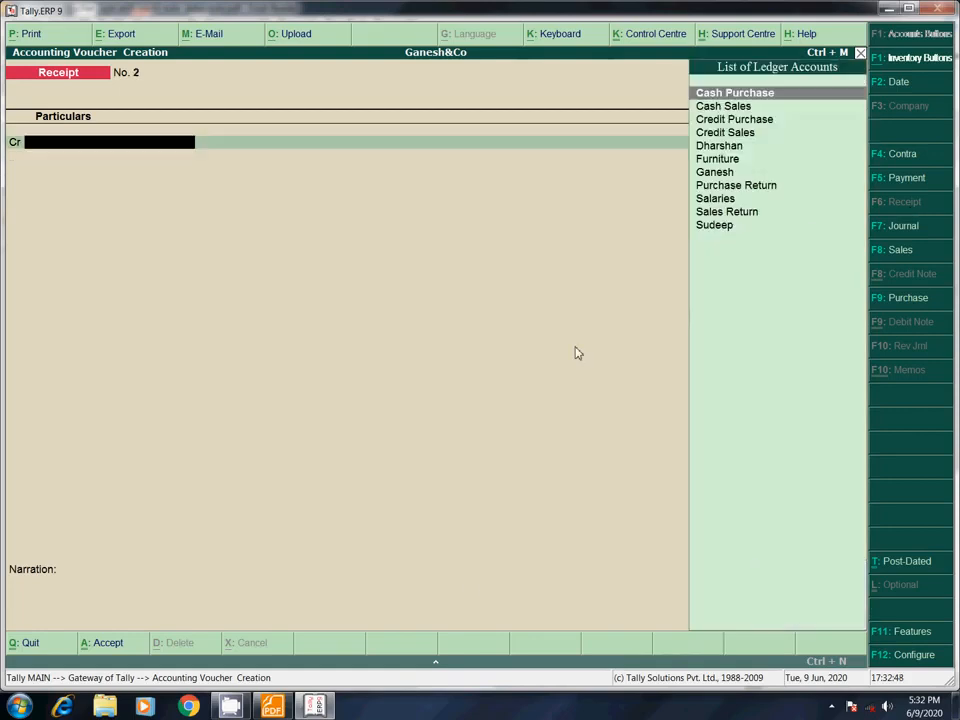
Check the 03-01-2012 bank deposit in the PDF and switch to a Contra voucher
{"action": "left_click", "coordinate": [280, 705]}
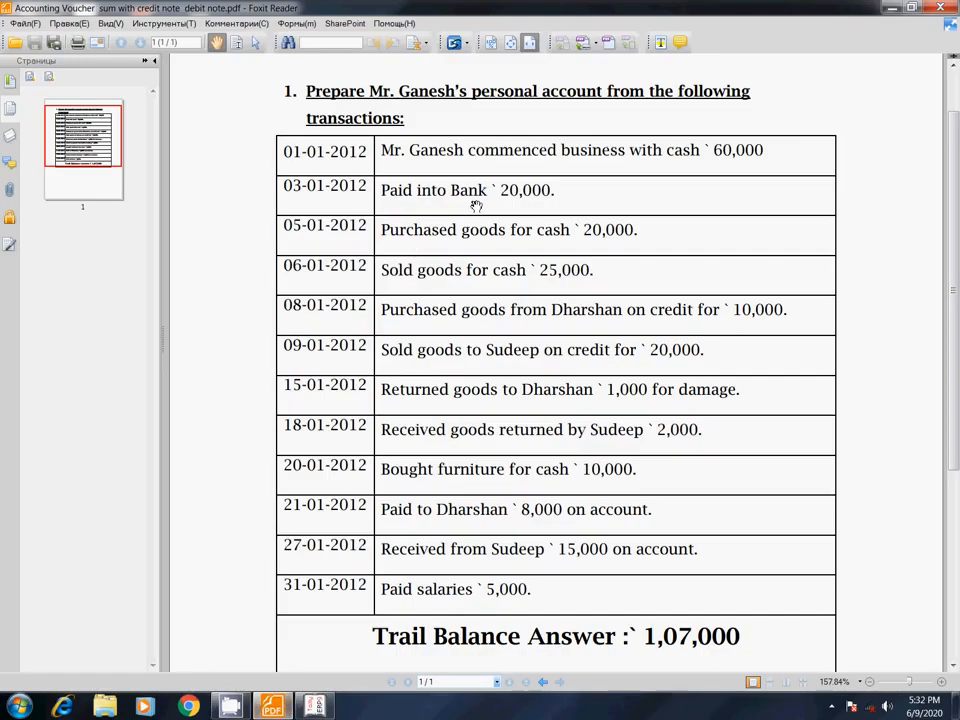
{"action": "left_click", "coordinate": [314, 705]}
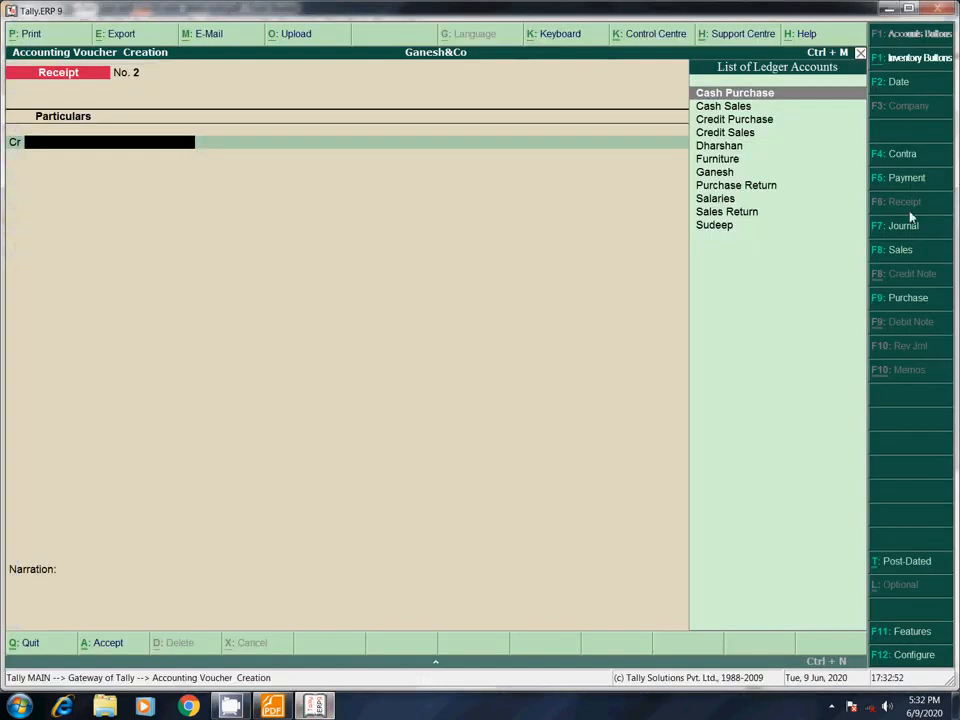
{"action": "left_click", "coordinate": [908, 160]}
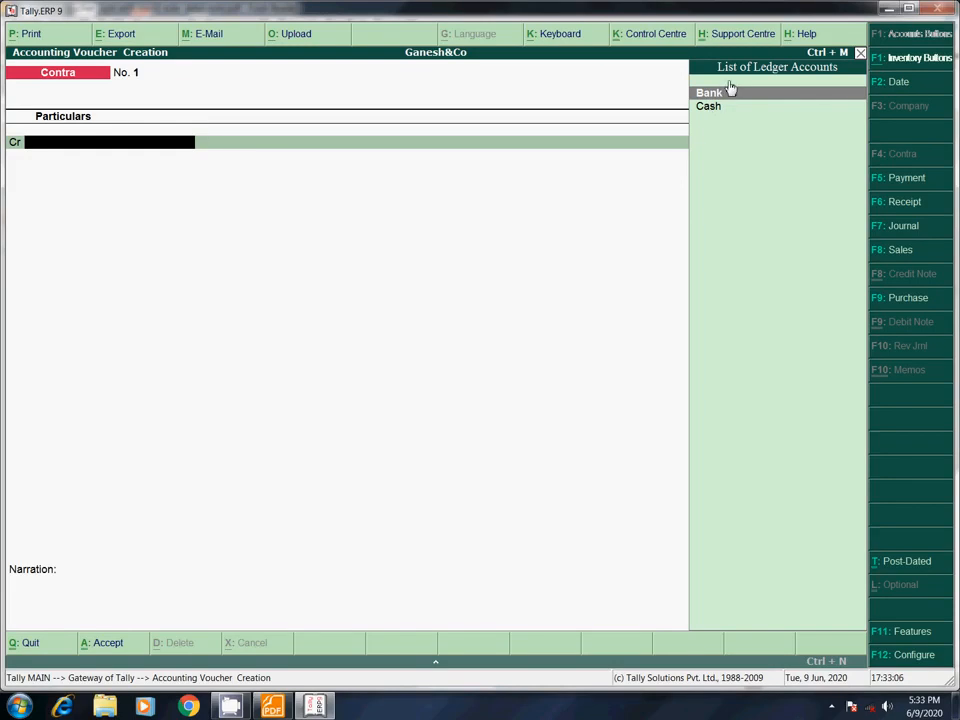
Record the bank deposit by crediting Cash 20,000 and debiting Bank 20,000, leaving the narration blank, and save the contra voucher
{"action": "key", "text": "Down"}
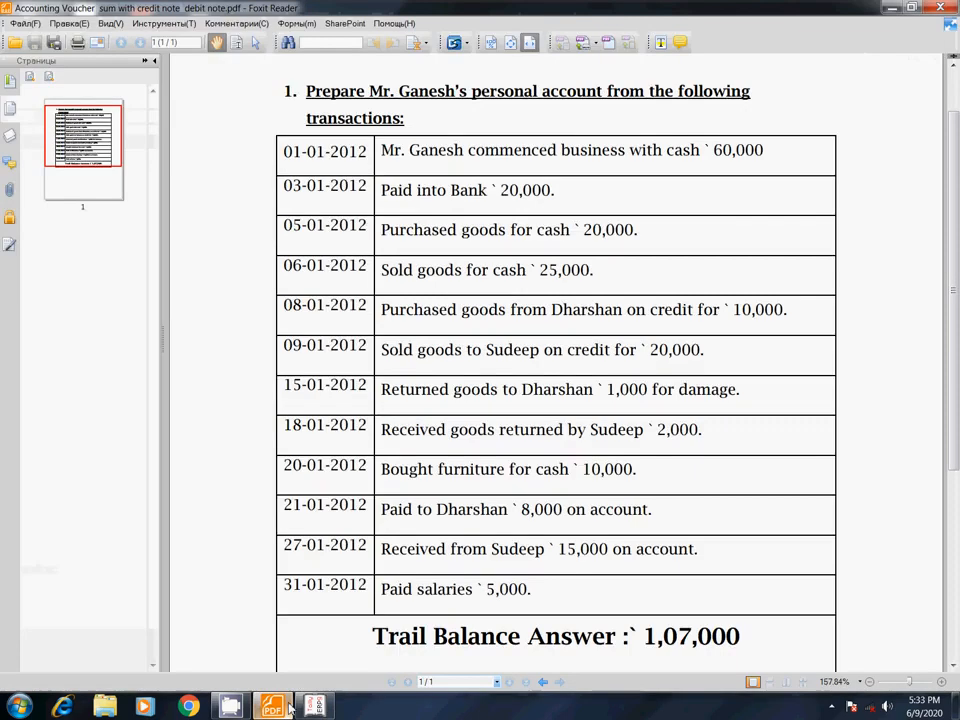
{"action": "left_click", "coordinate": [272, 706]}
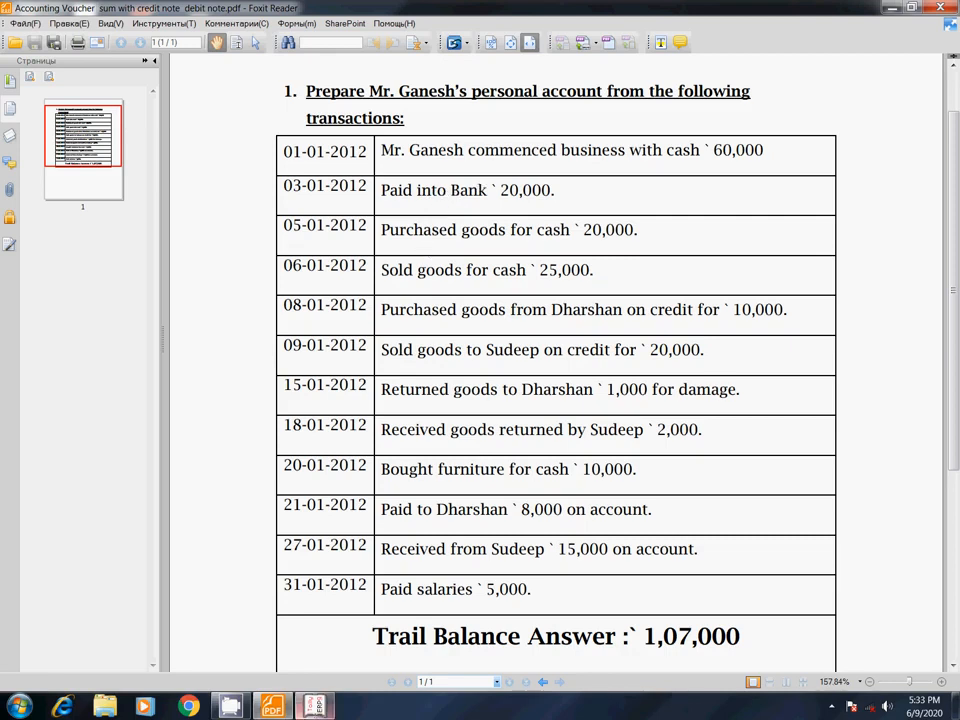
{"action": "left_click", "coordinate": [314, 706]}
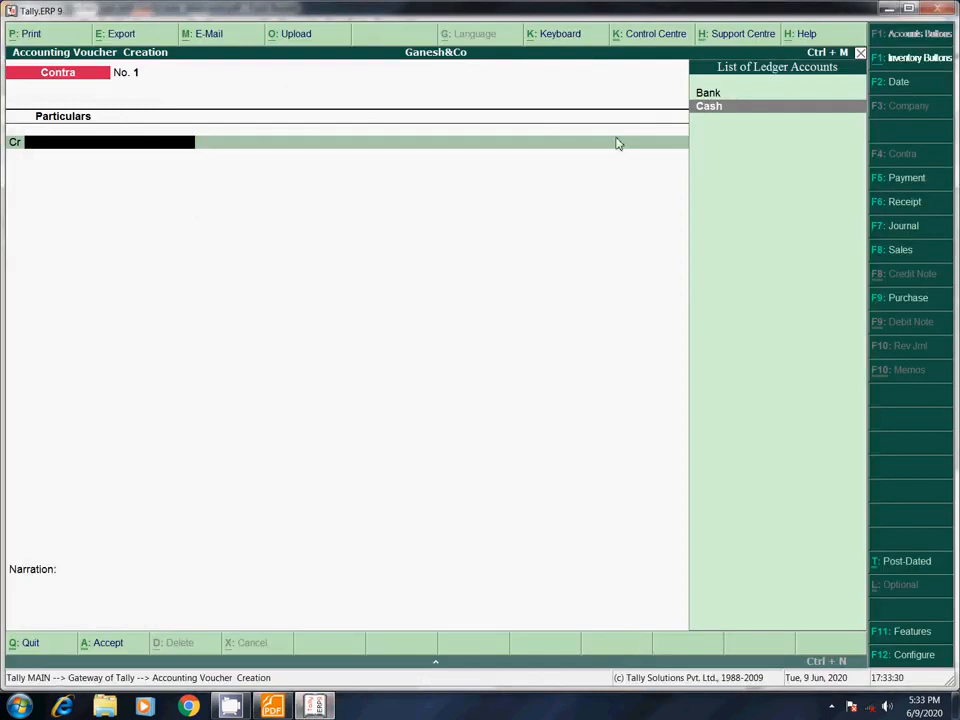
{"action": "key", "text": "Return"}
{"action": "type", "text": "20000"}
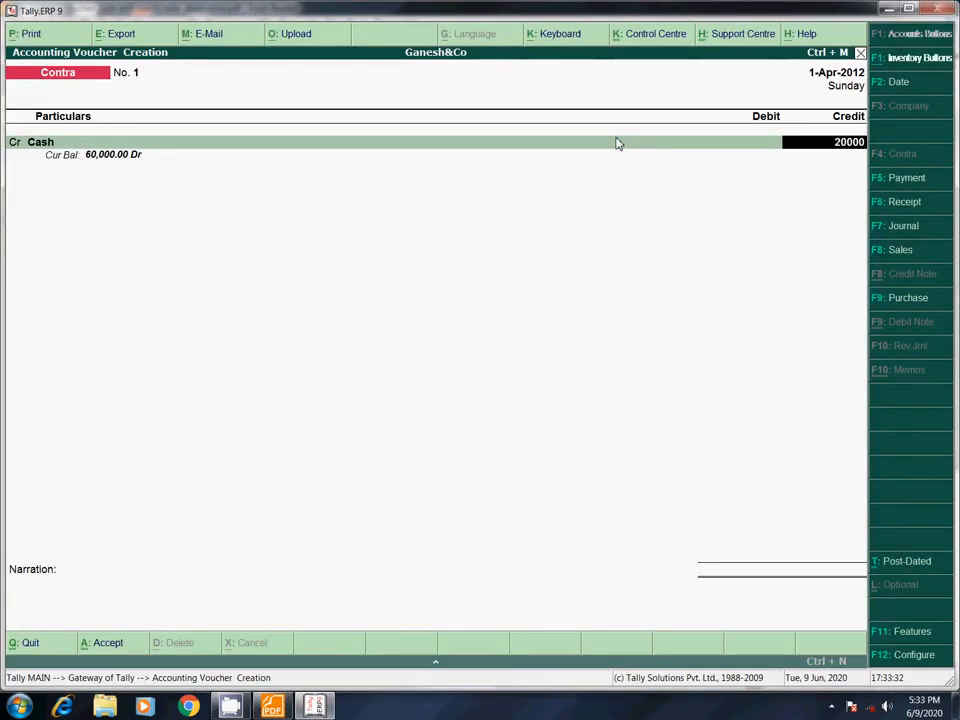
{"action": "key", "text": "Return"}
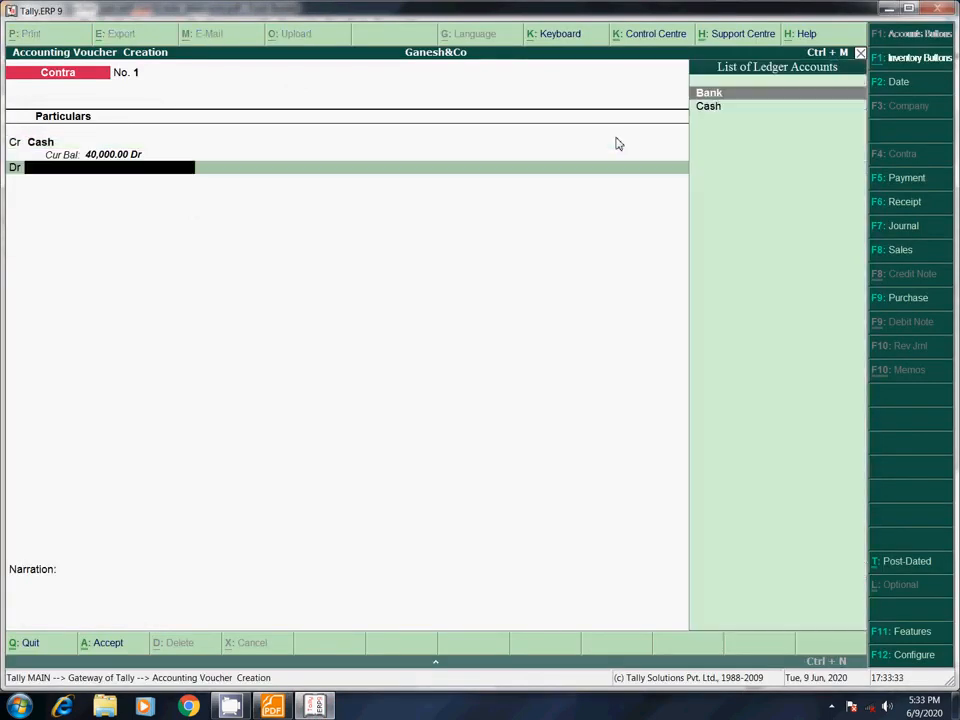
{"action": "key", "text": "Return"}
{"action": "key", "text": "Return"}
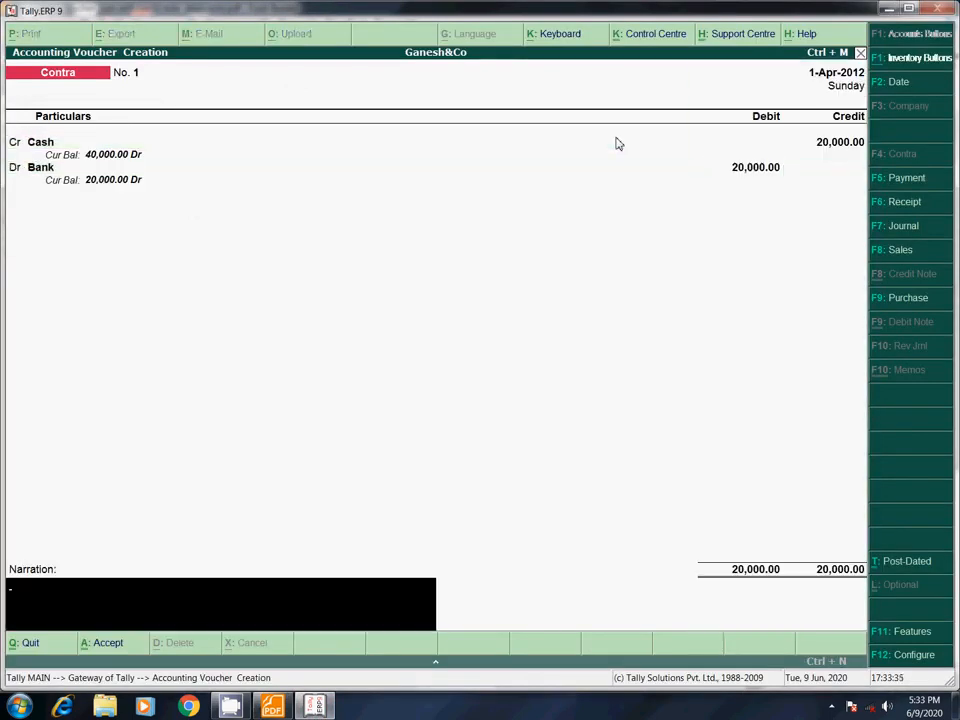
{"action": "key", "text": "Return"}
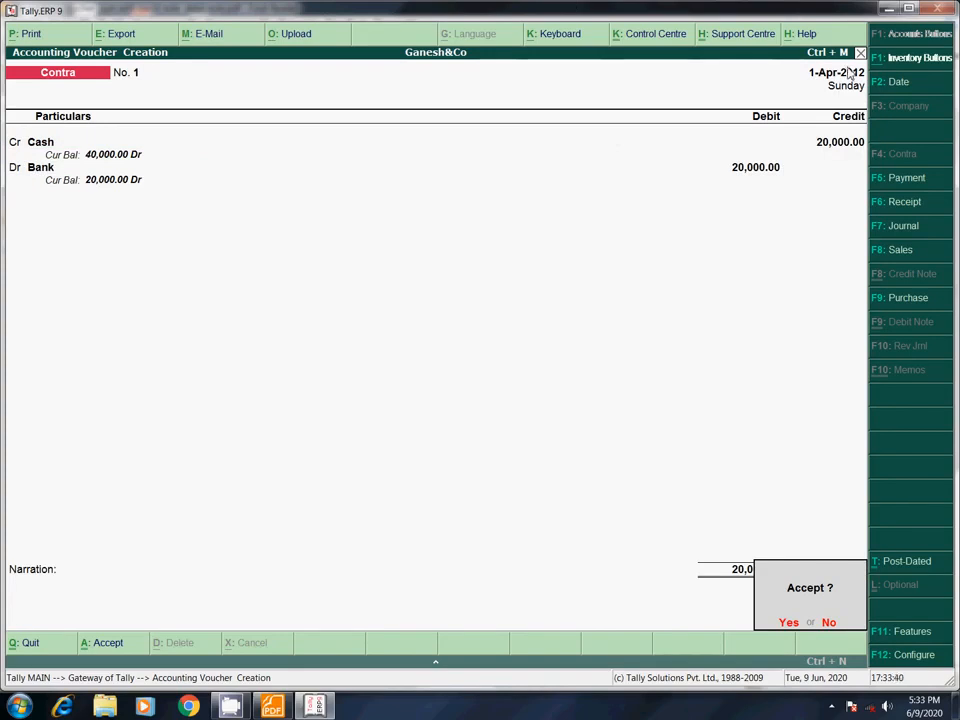
{"action": "key", "text": "Return"}
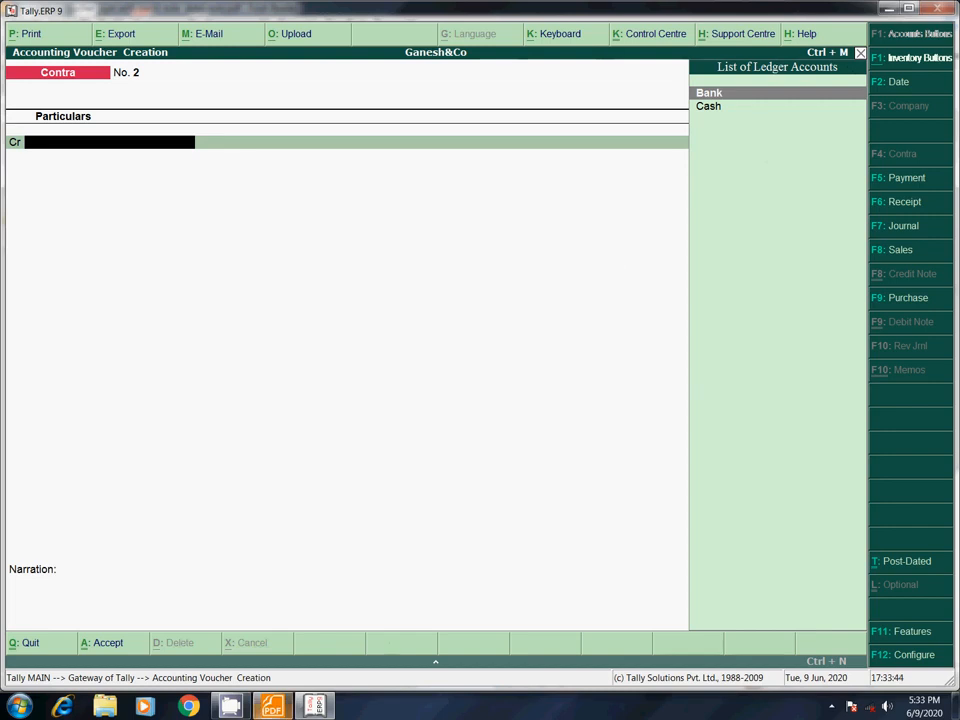
Check the 05-01-2012 cash purchase in the PDF and start a Purchase voucher in voucher mode with a blank reference
{"action": "left_click", "coordinate": [255, 707]}
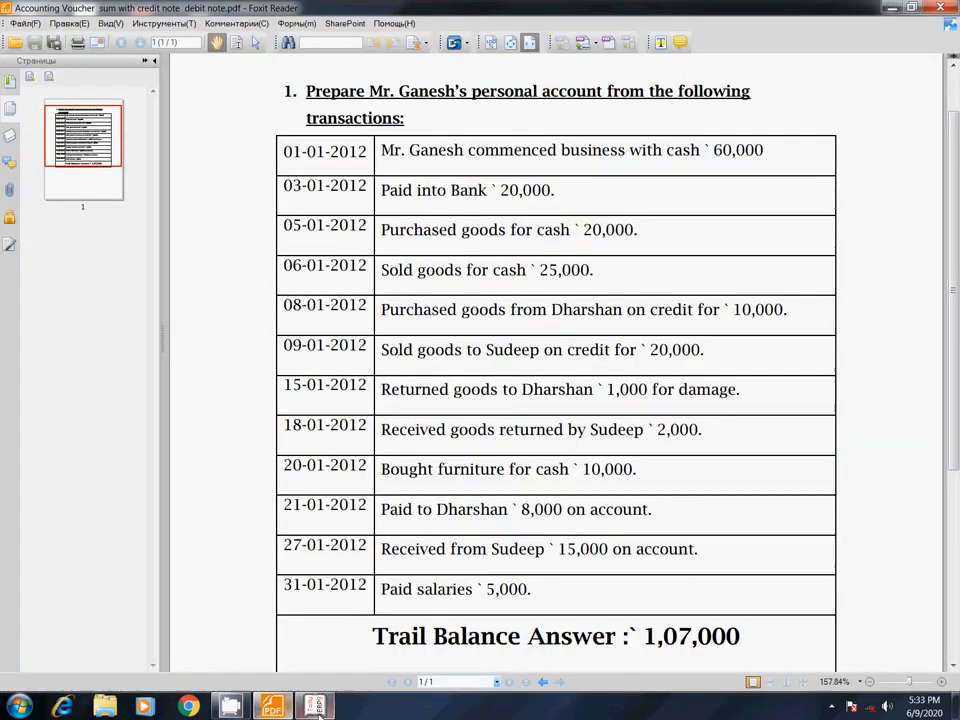
{"action": "left_click", "coordinate": [314, 707]}
{"action": "left_click", "coordinate": [921, 303]}
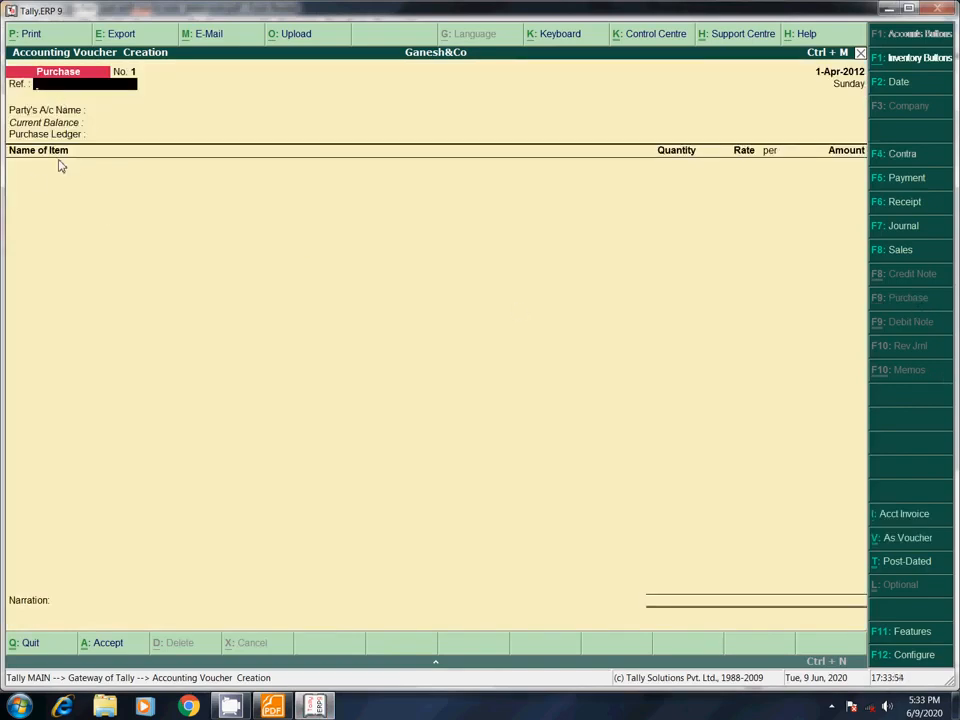
{"action": "key", "text": "ctrl+v"}
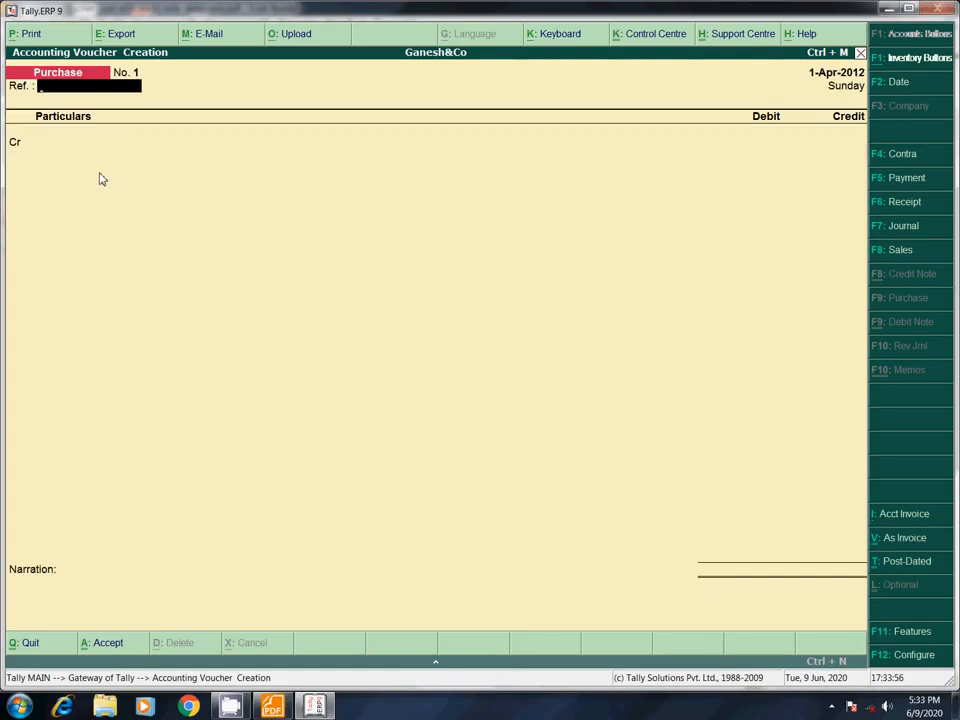
{"action": "key", "text": "Return"}
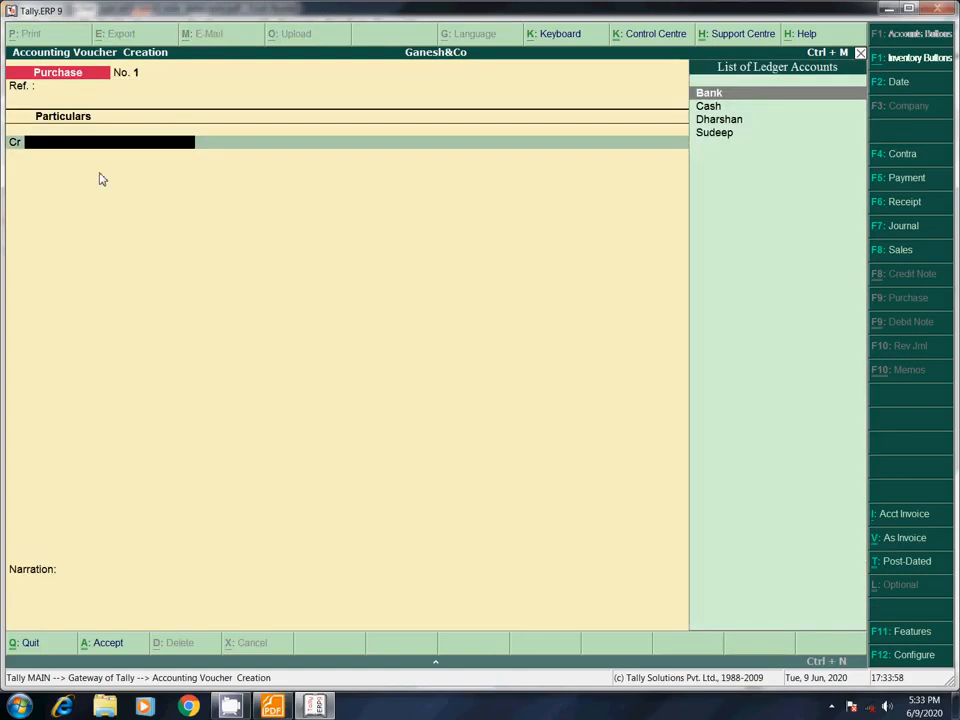
Credit Cash 20,000 in the Purchase voucher, checking the 05-01-2012 purchase amount in the PDF
{"action": "type", "text": "Cas"}
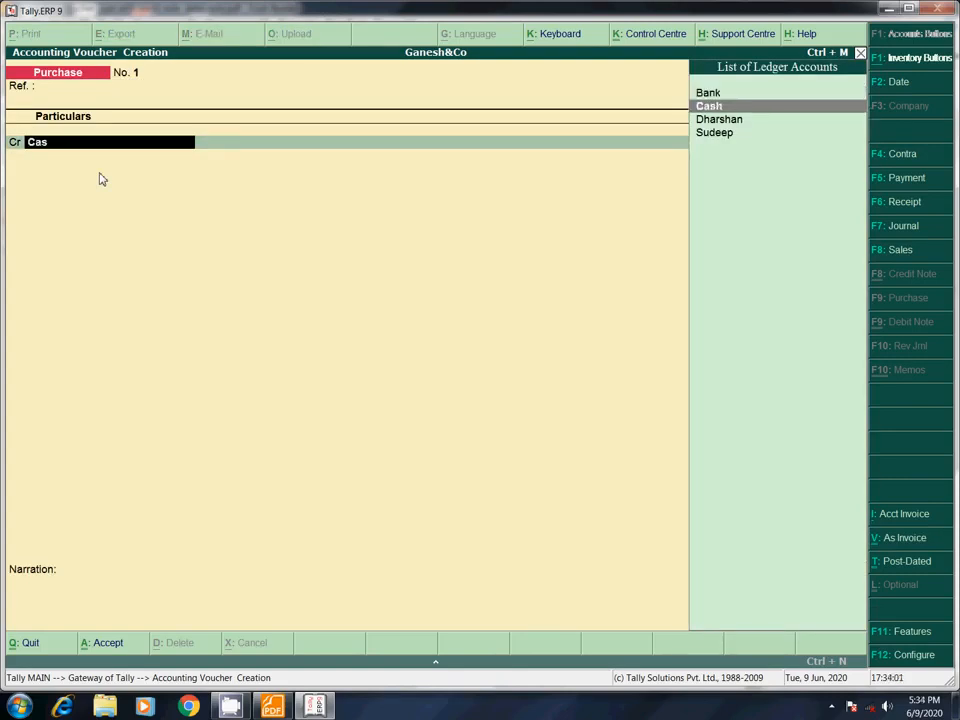
{"action": "key", "text": "Return"}
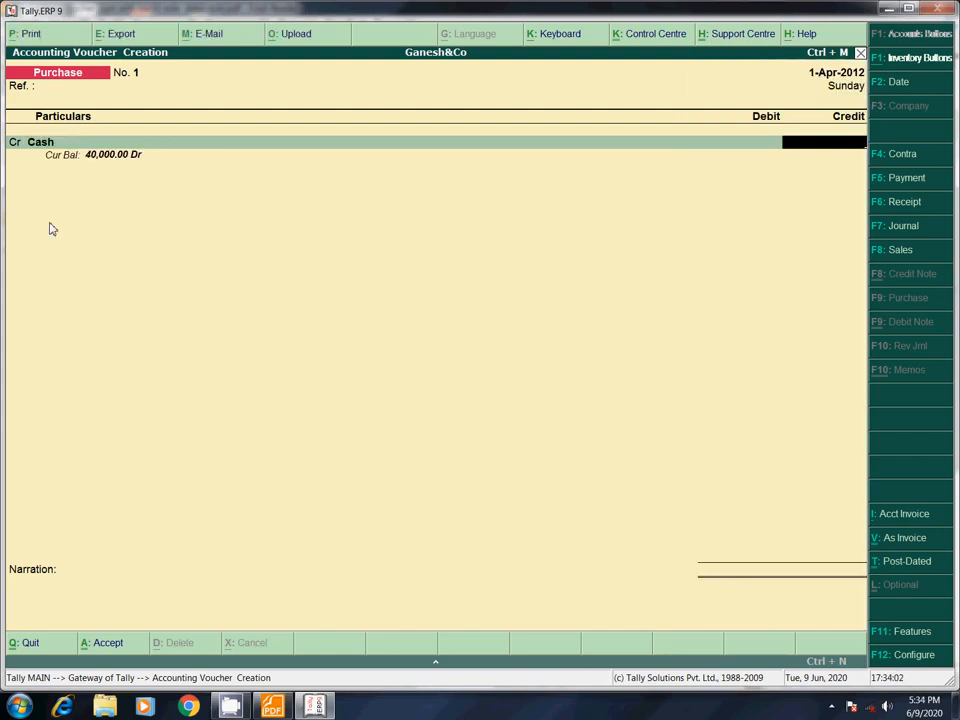
{"action": "left_click", "coordinate": [272, 706]}
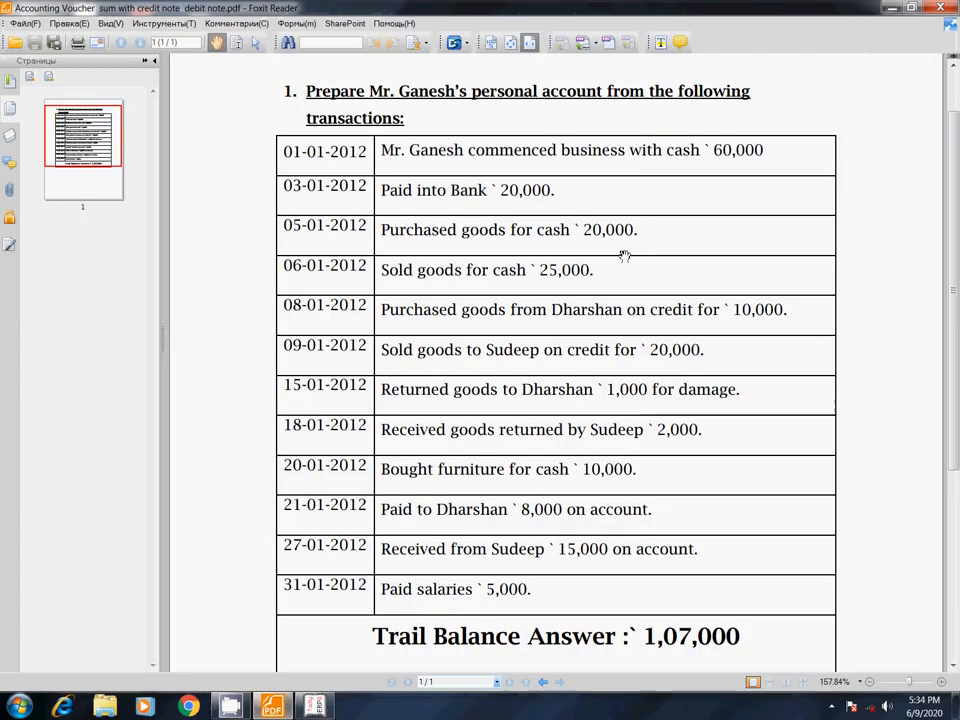
{"action": "left_click", "coordinate": [316, 712]}
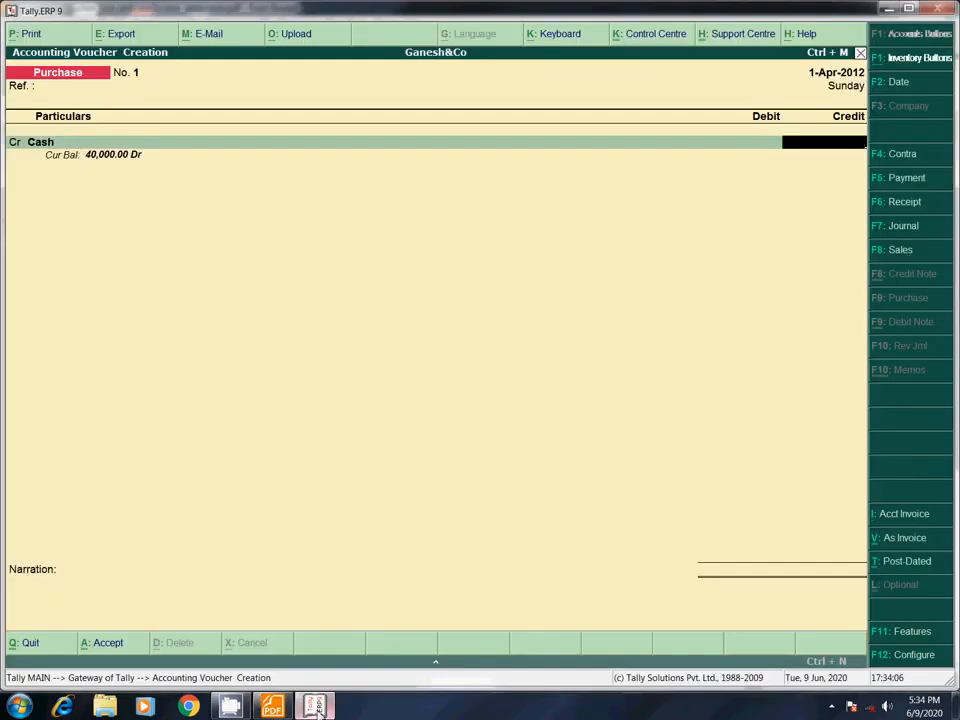
{"action": "type", "text": "0000"}
{"action": "key", "text": "Return"}
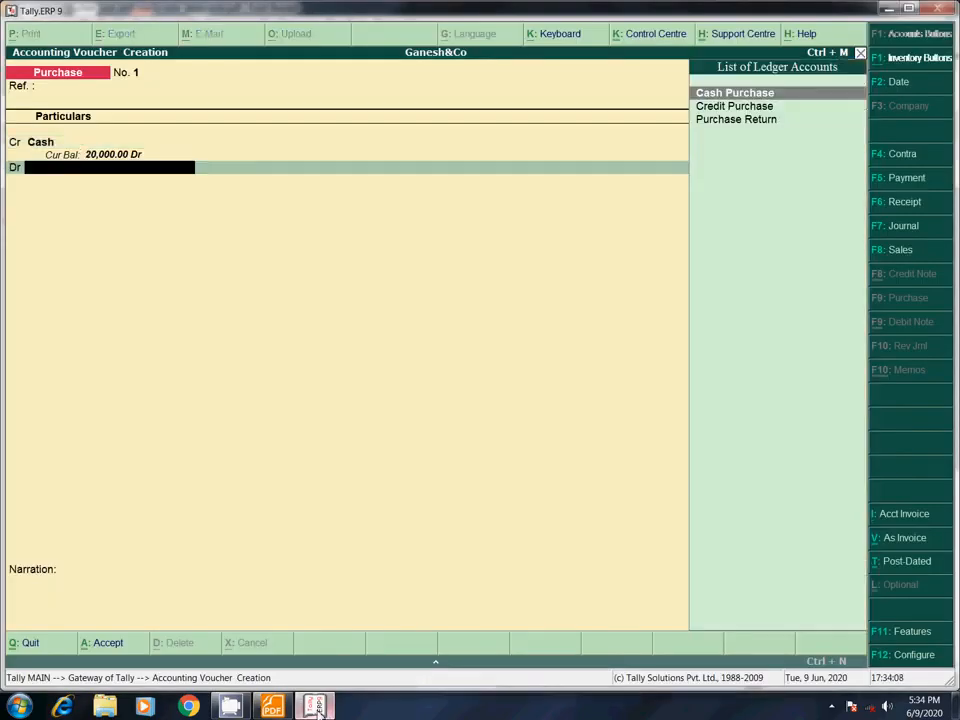
Debit the Cash Purchase ledger 20,000, leave the narration blank, and save the purchase voucher
{"action": "key", "text": "Return"}
{"action": "key", "text": "Return"}
{"action": "key", "text": "Return"}
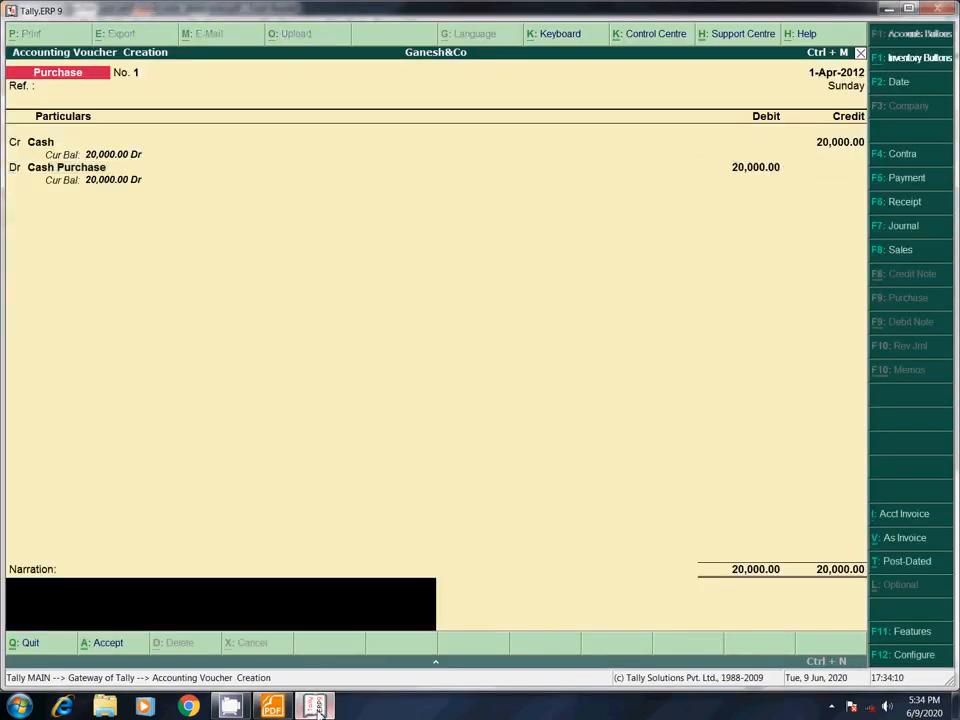
{"action": "key", "text": "Return"}
{"action": "key", "text": "Return"}
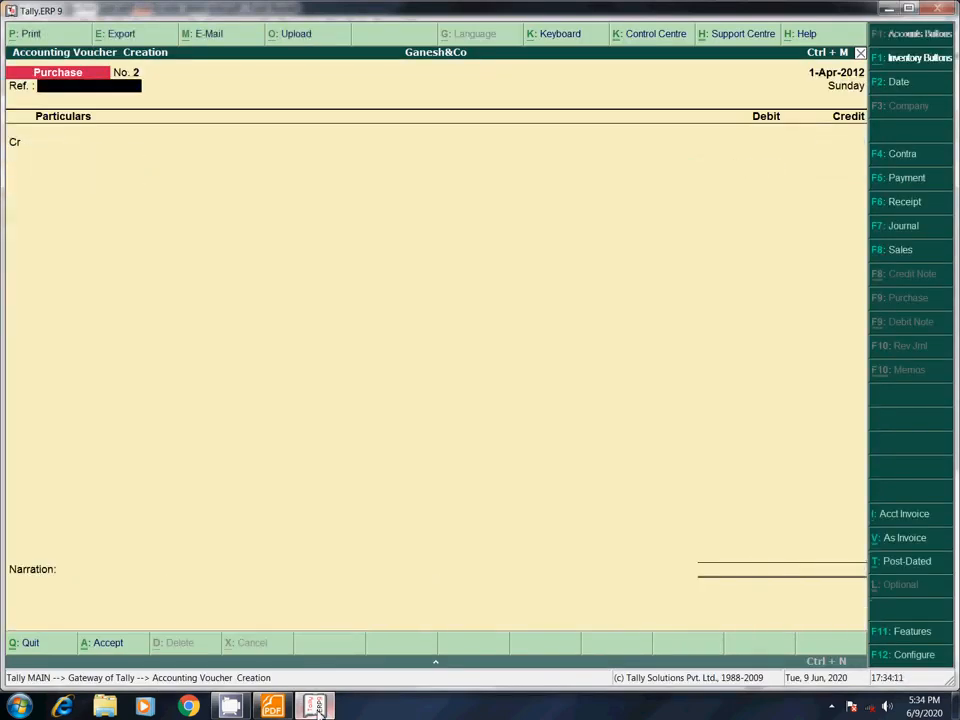
Start a Sales voucher in voucher mode with a blank reference and debit Cash 25,000
{"action": "left_click", "coordinate": [886, 249]}
{"action": "key", "text": "ctrl+v"}
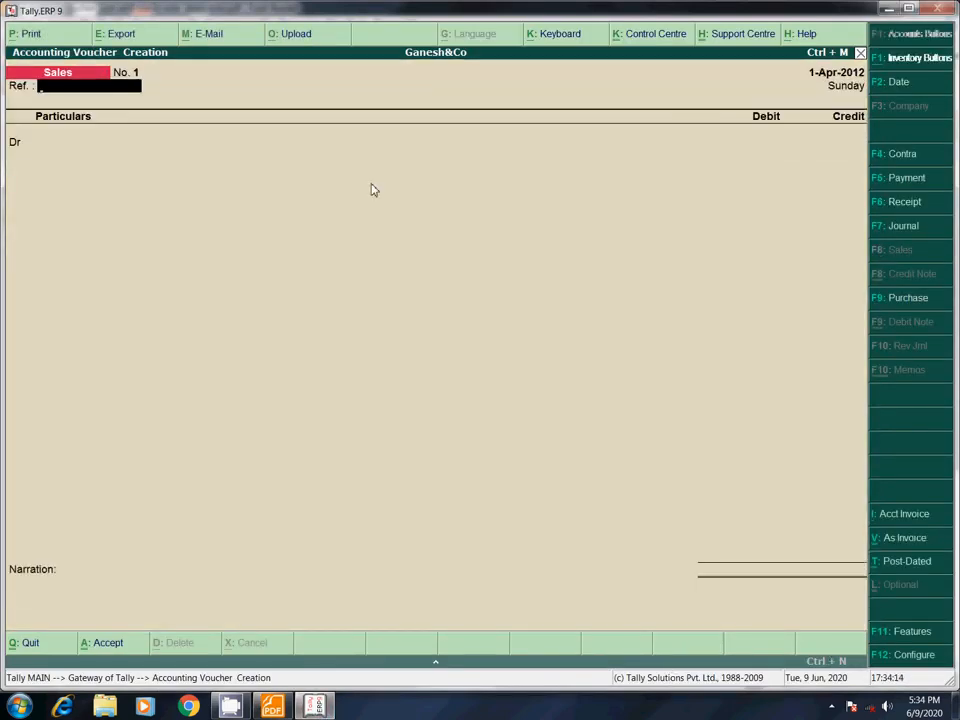
{"action": "key", "text": "Return"}
{"action": "type", "text": "C"}
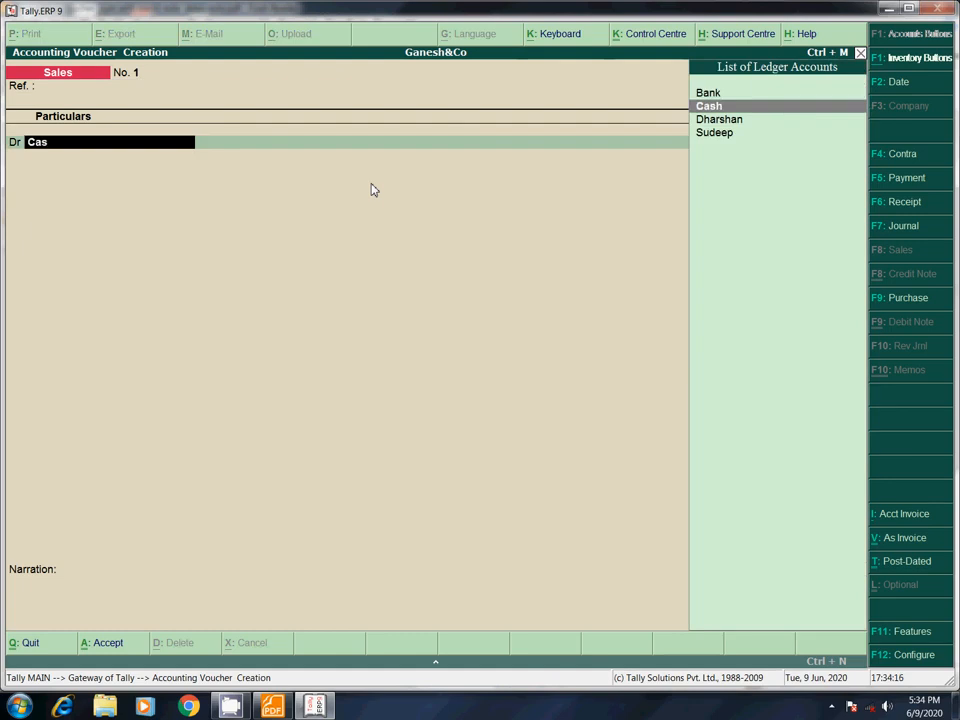
{"action": "type", "text": "as"}
{"action": "key", "text": "Return"}
{"action": "type", "text": "25000"}
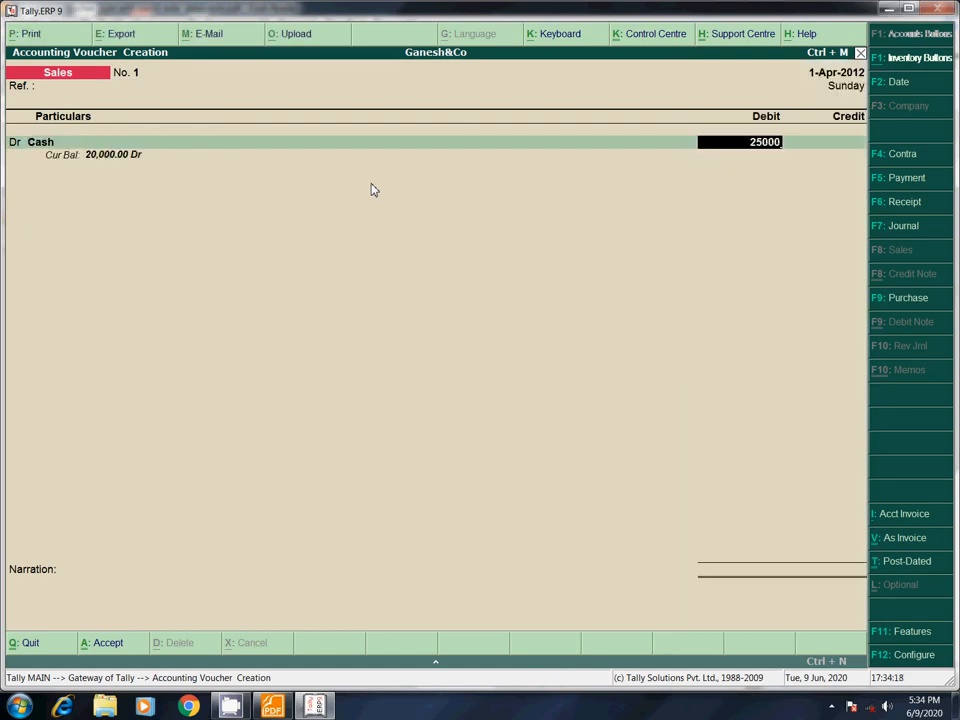
{"action": "key", "text": "Return"}
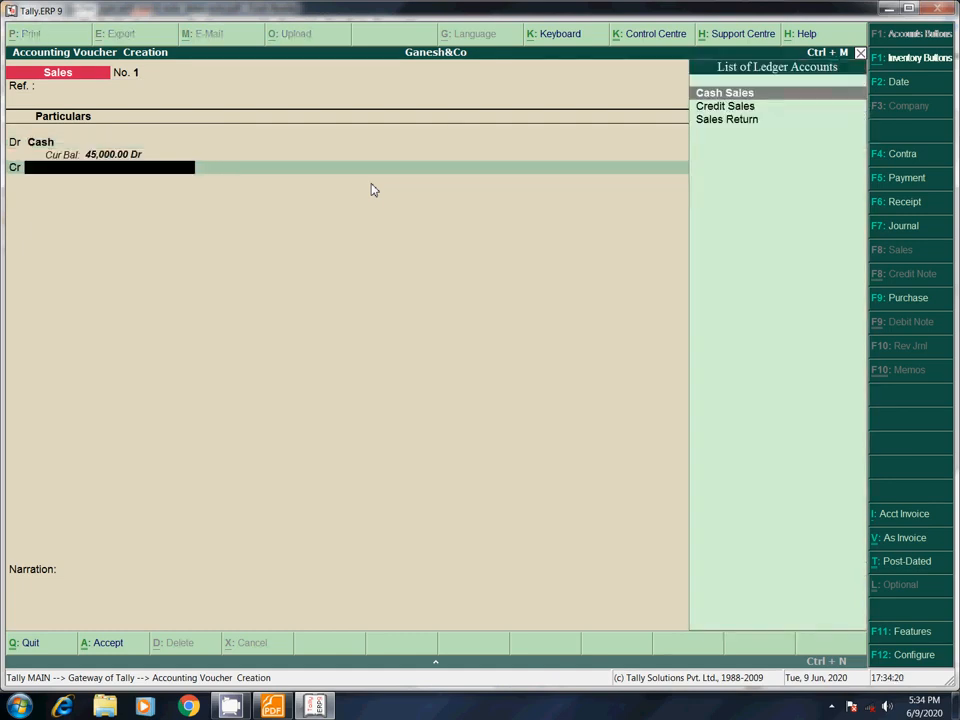
Credit the Cash Sales ledger 25,000, leave the narration blank, and save the sales voucher
{"action": "key", "text": "Return"}
{"action": "key", "text": "Return"}
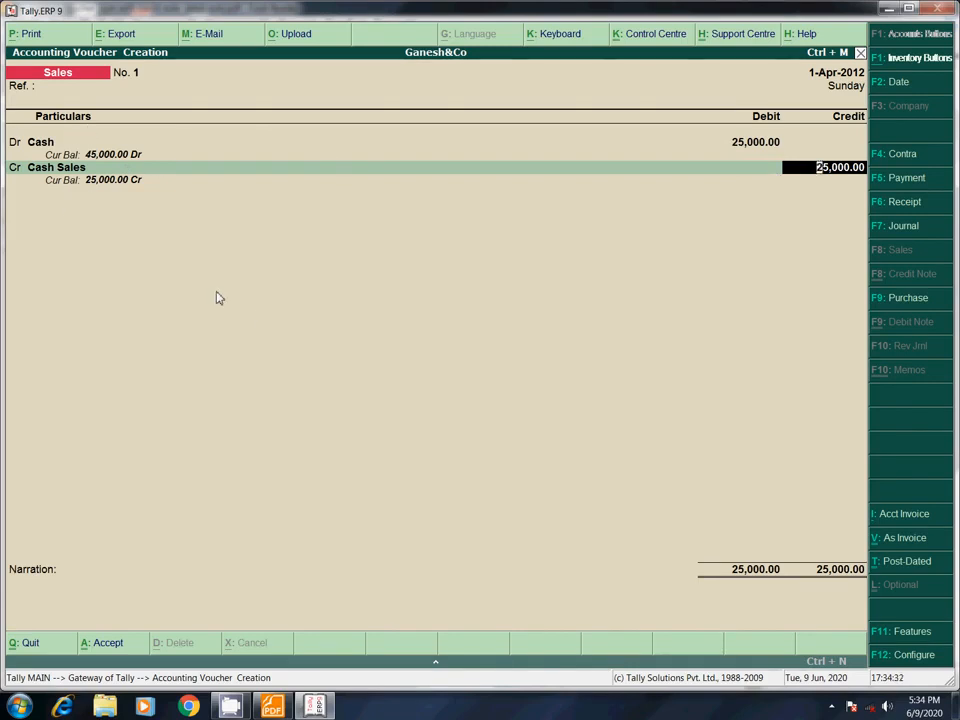
{"action": "key", "text": "Return"}
{"action": "key", "text": "Return"}
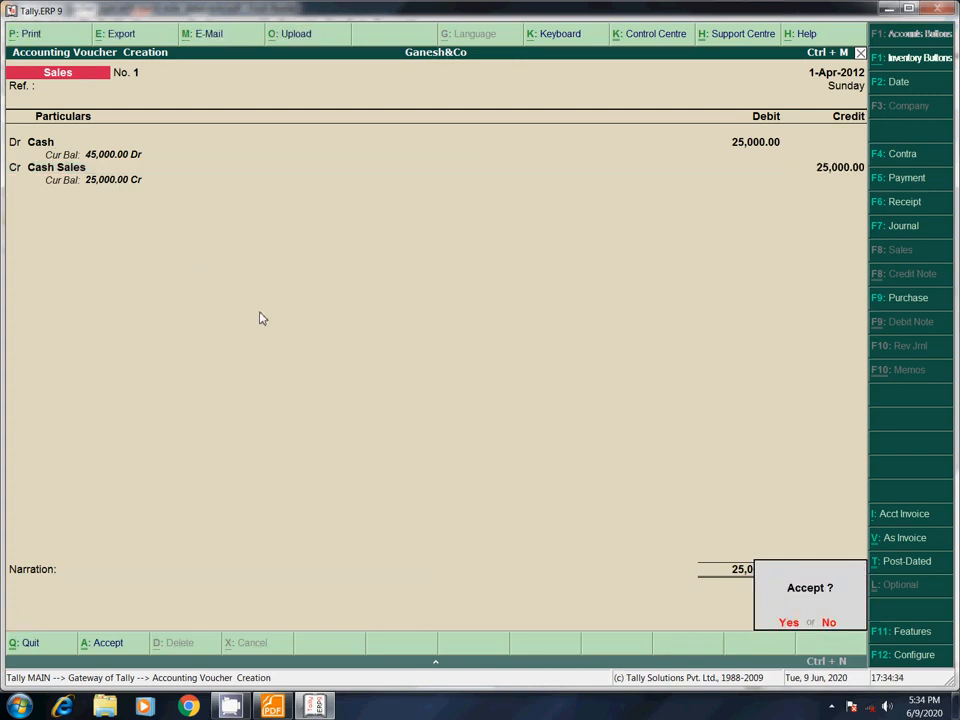
{"action": "key", "text": "Return"}
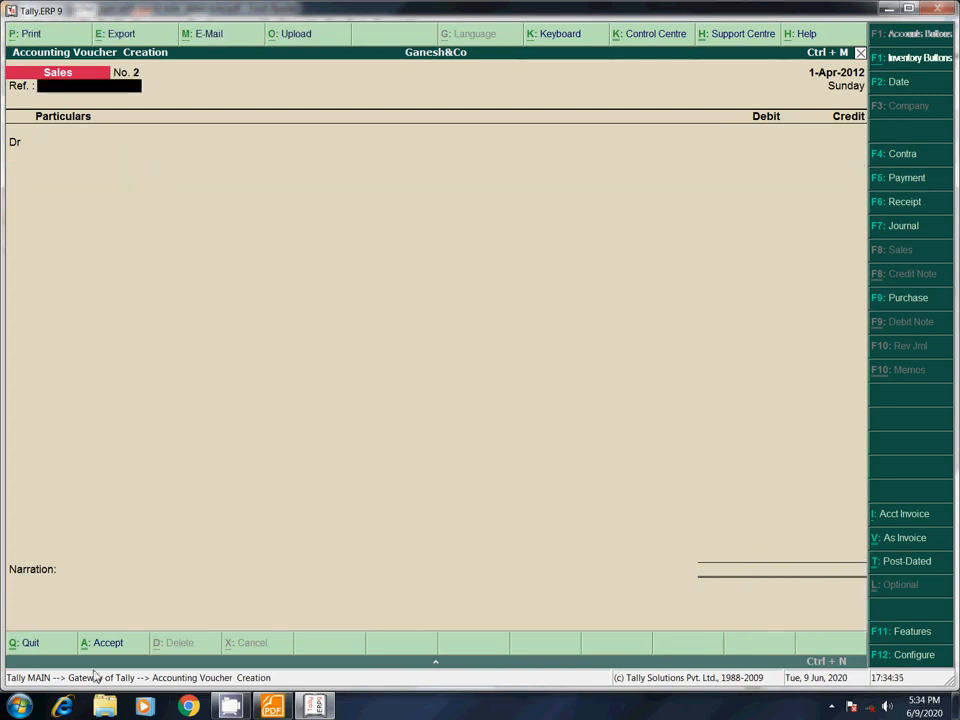
Check the 08-01-2012 credit purchase in the PDF and start a Purchase voucher in voucher mode with the supplier's ledger as the credit account
{"action": "left_click", "coordinate": [272, 706]}
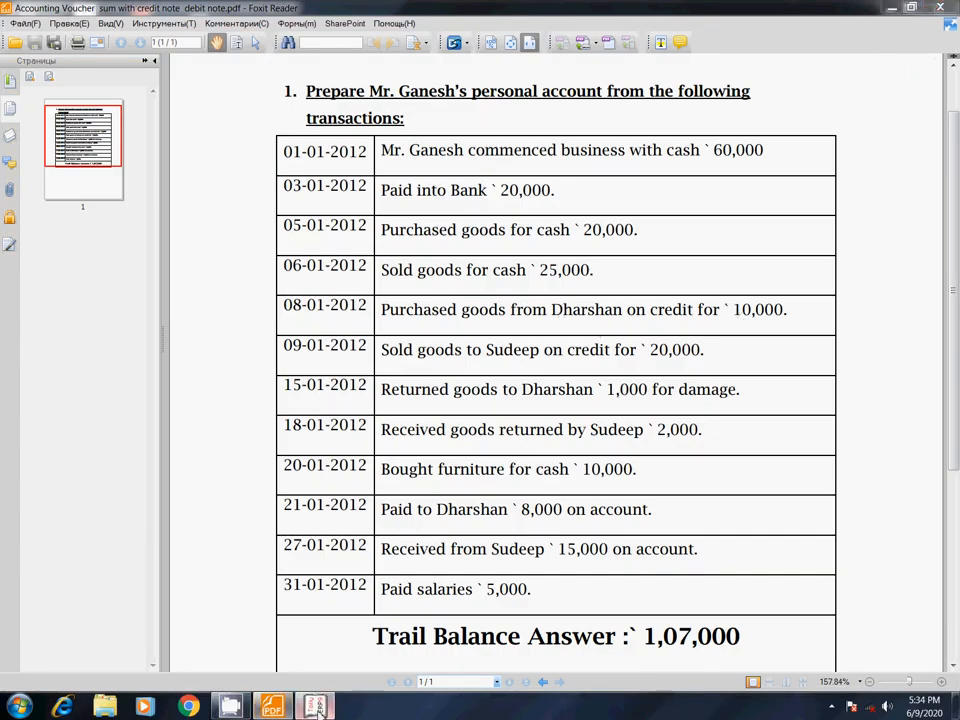
{"action": "left_click", "coordinate": [314, 706]}
{"action": "left_click", "coordinate": [891, 300]}
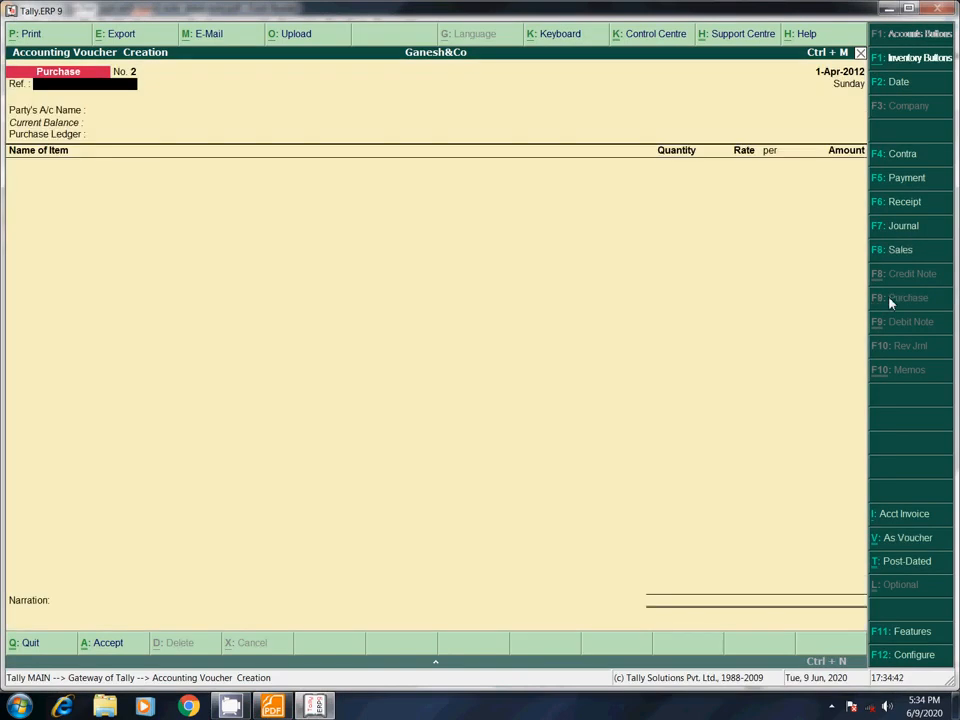
{"action": "key", "text": "ctrl+v"}
{"action": "key", "text": "Return"}
{"action": "type", "text": "D"}
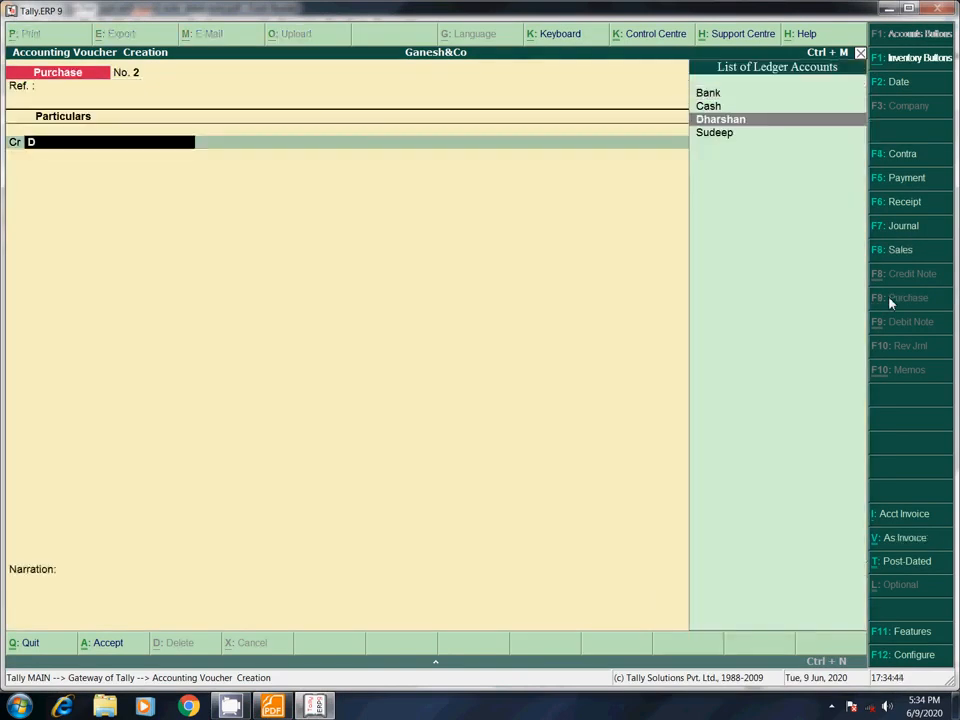
{"action": "type", "text": "ha"}
{"action": "key", "text": "Return"}
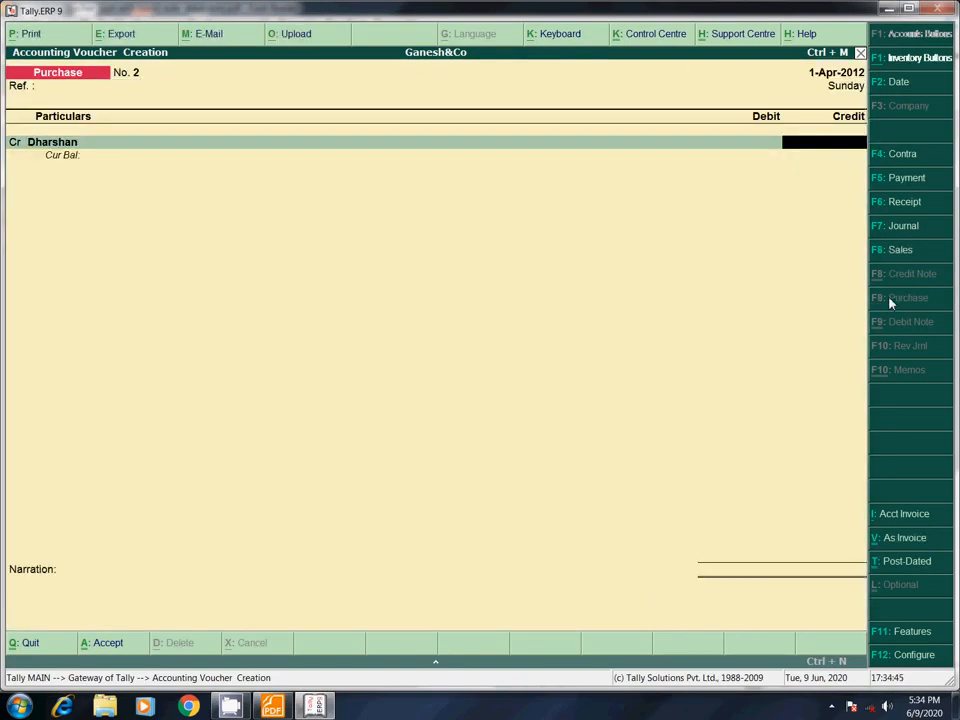
Credit the supplier 10,000 as given in the PDF, allocating the full amount to New Ref 2 in the bill-wise details
{"action": "left_click", "coordinate": [272, 706]}
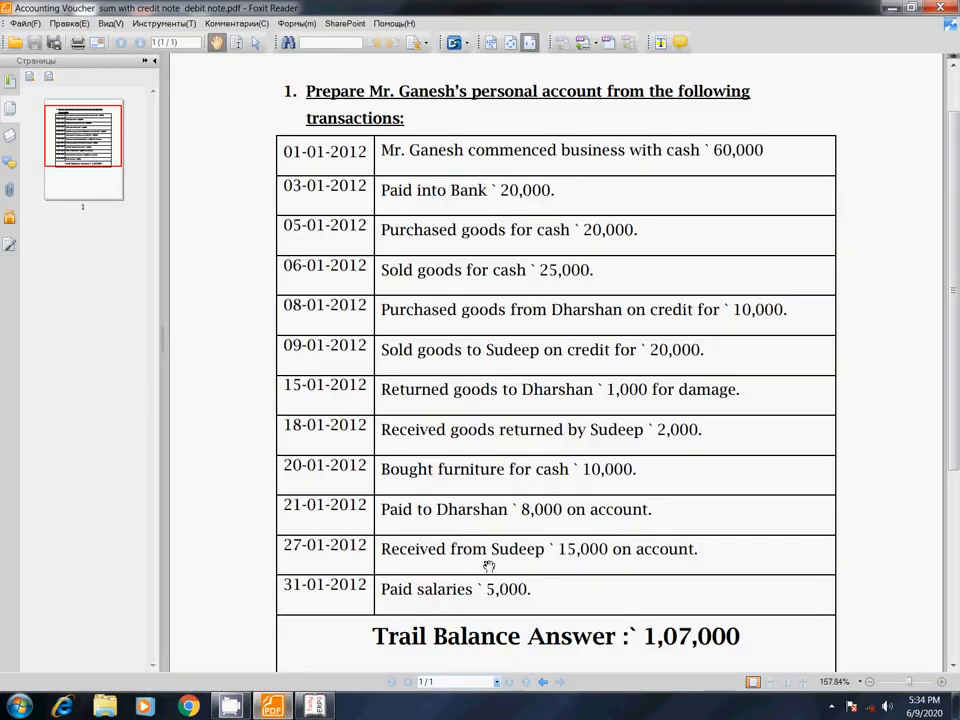
{"action": "left_click", "coordinate": [316, 706]}
{"action": "type", "text": "10000"}
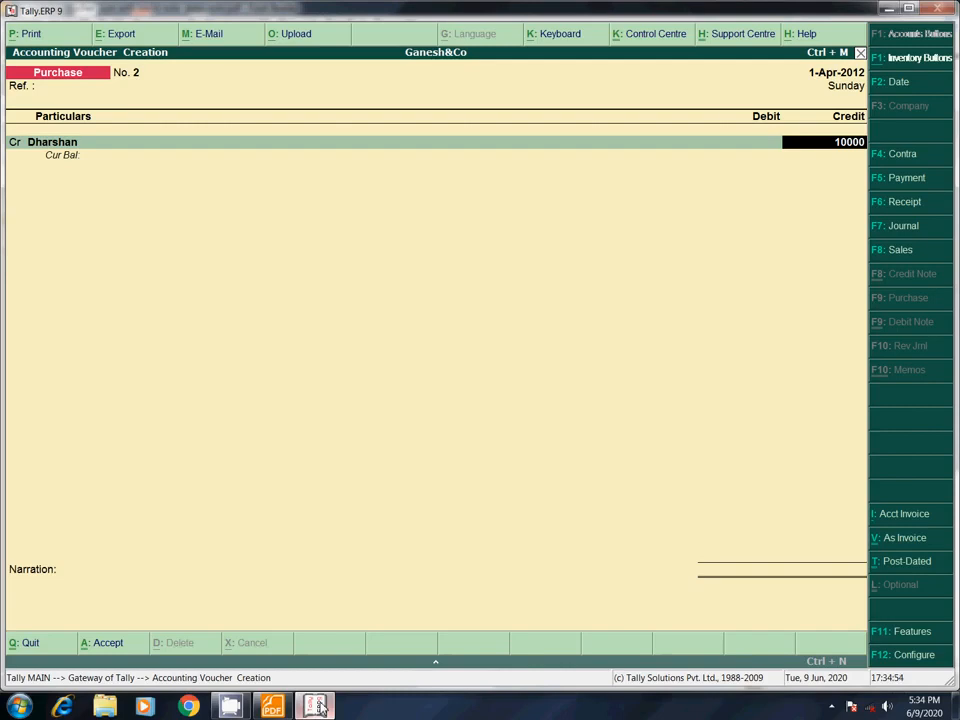
{"action": "key", "text": "Return"}
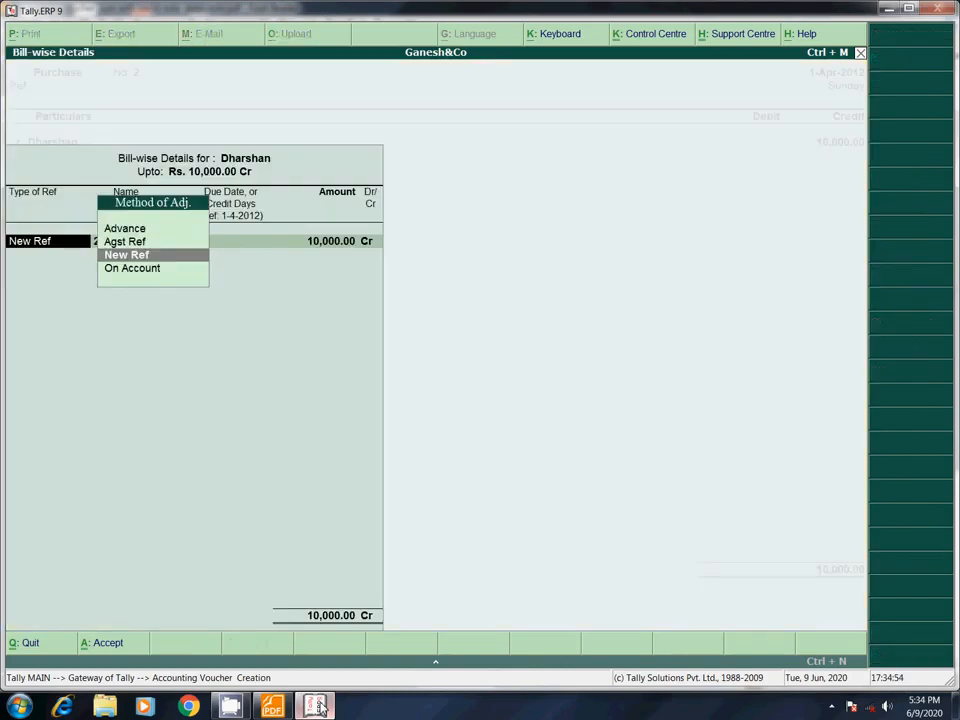
{"action": "key", "text": "Return"}
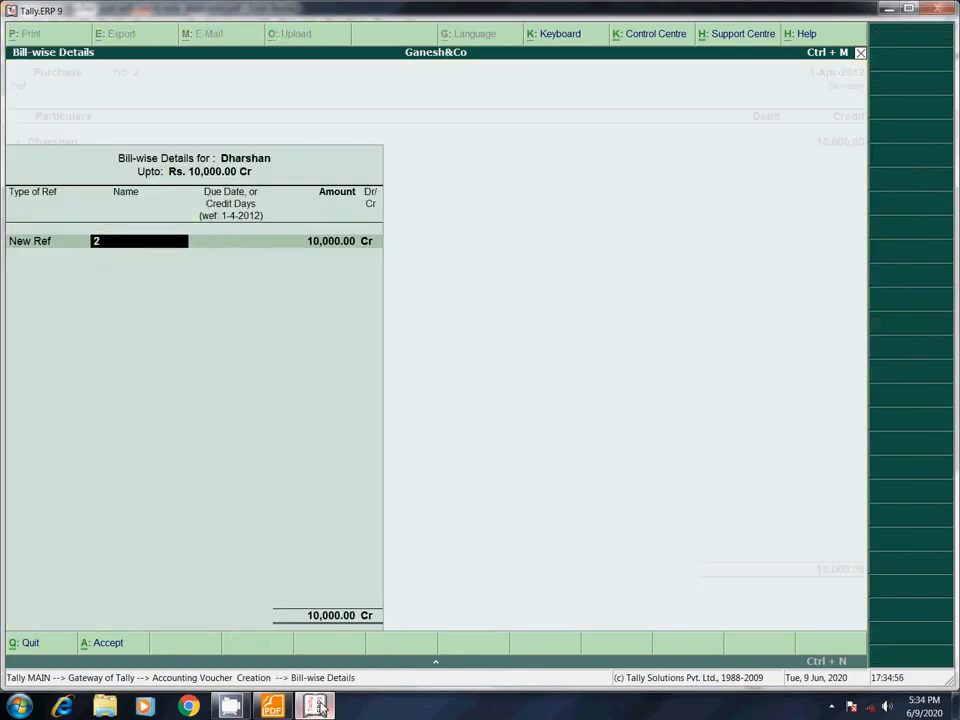
{"action": "key", "text": "Return"}
{"action": "key", "text": "Return"}
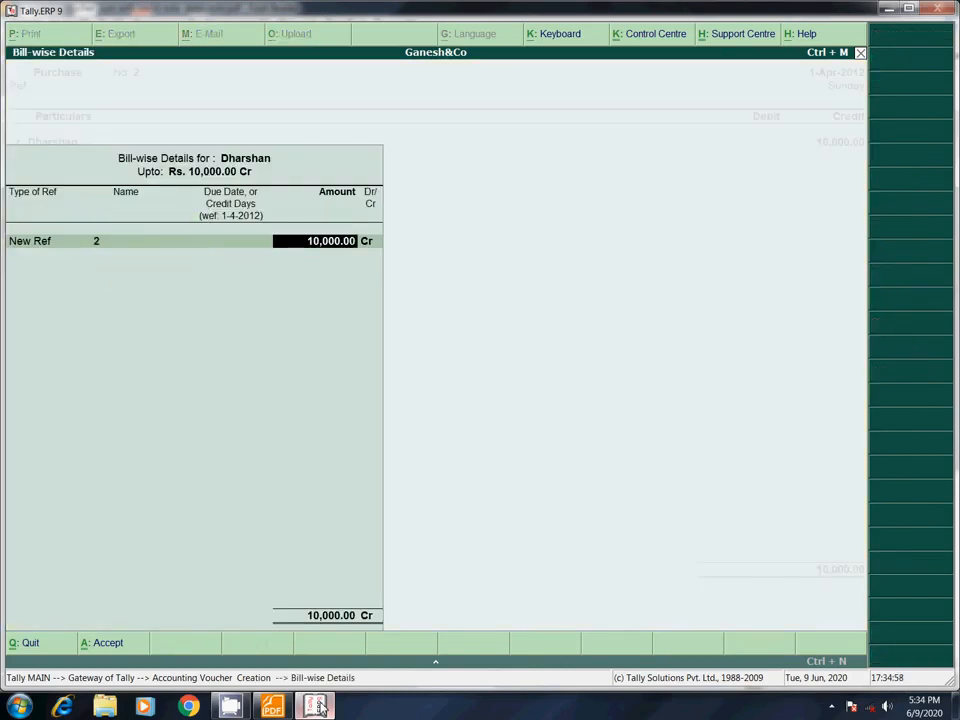
{"action": "key", "text": "Return"}
{"action": "key", "text": "Return"}
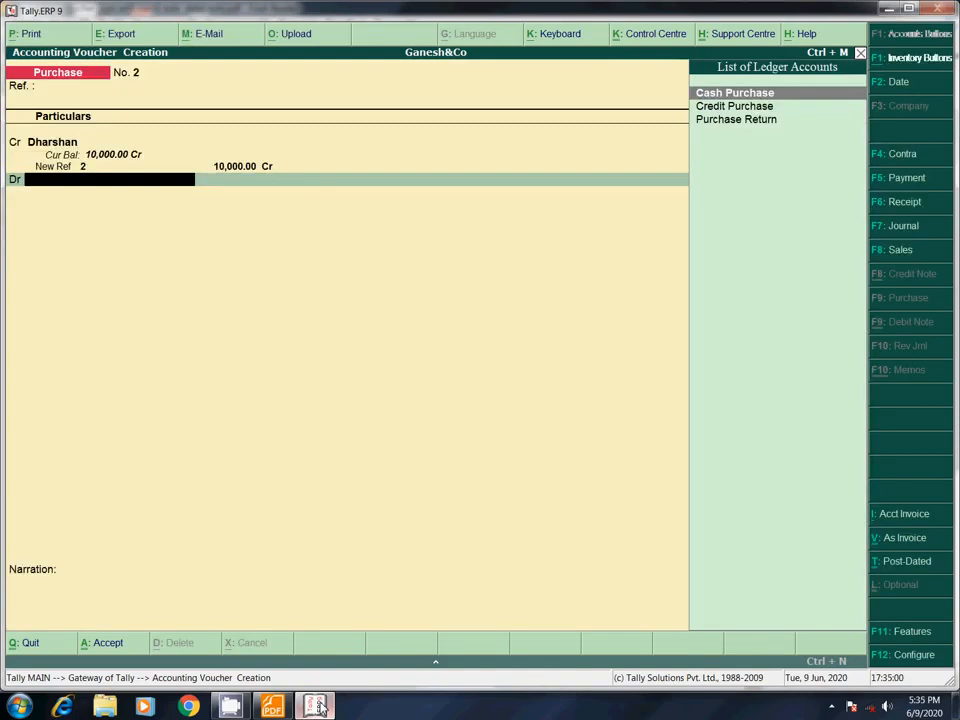
Debit the Credit Purchase ledger 10,000, leave inventory allocations and narration blank, and save the purchase voucher
{"action": "key", "text": "Down"}
{"action": "key", "text": "Return"}
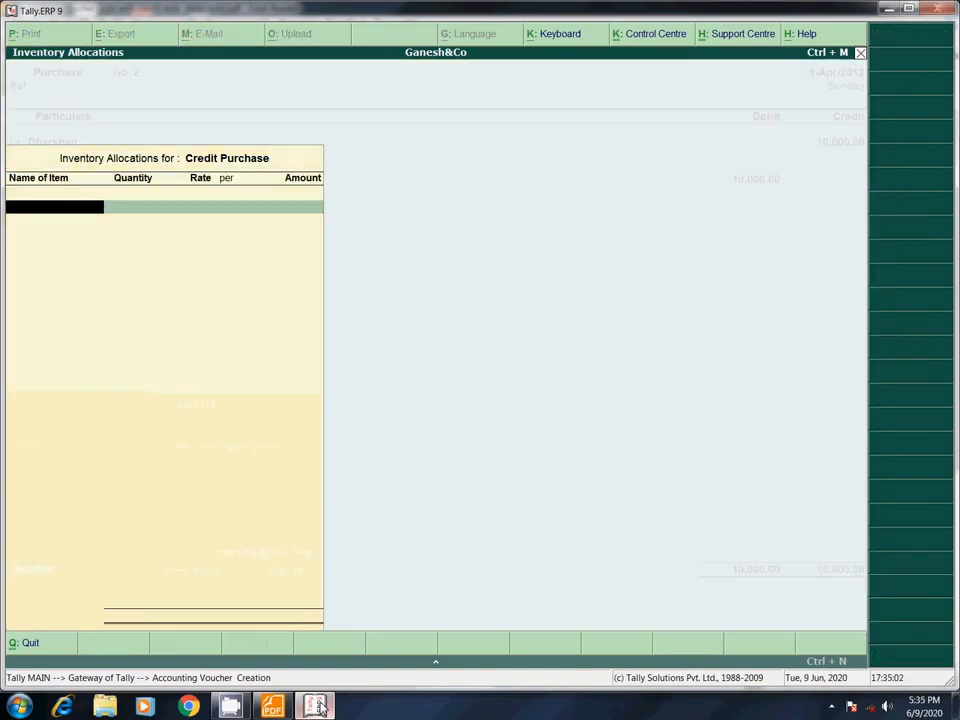
{"action": "key", "text": "Return"}
{"action": "key", "text": "Return"}
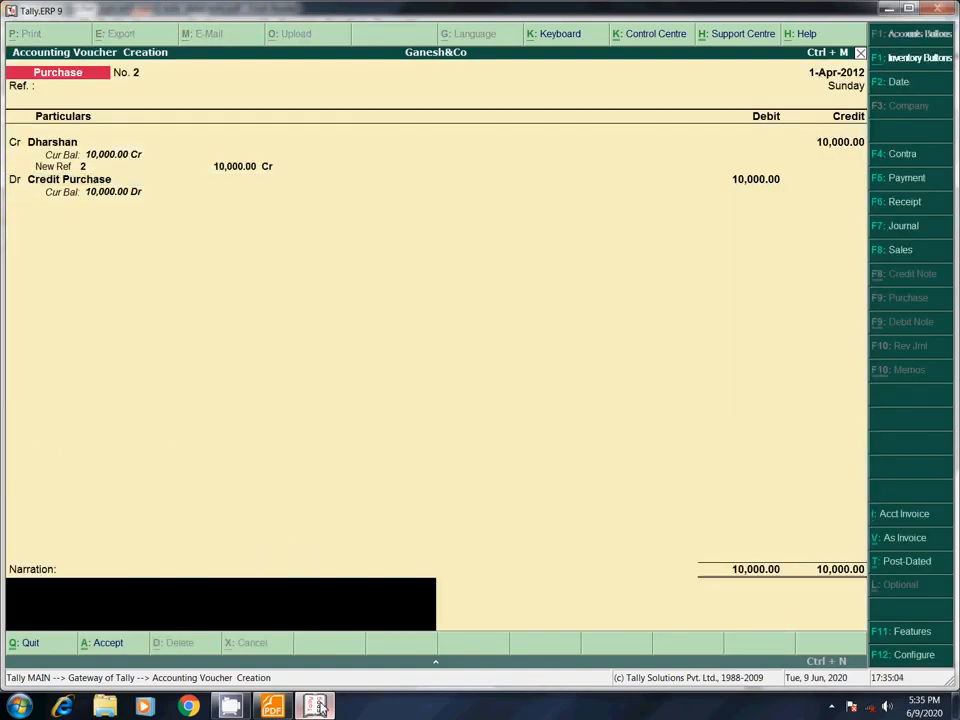
{"action": "key", "text": "Return"}
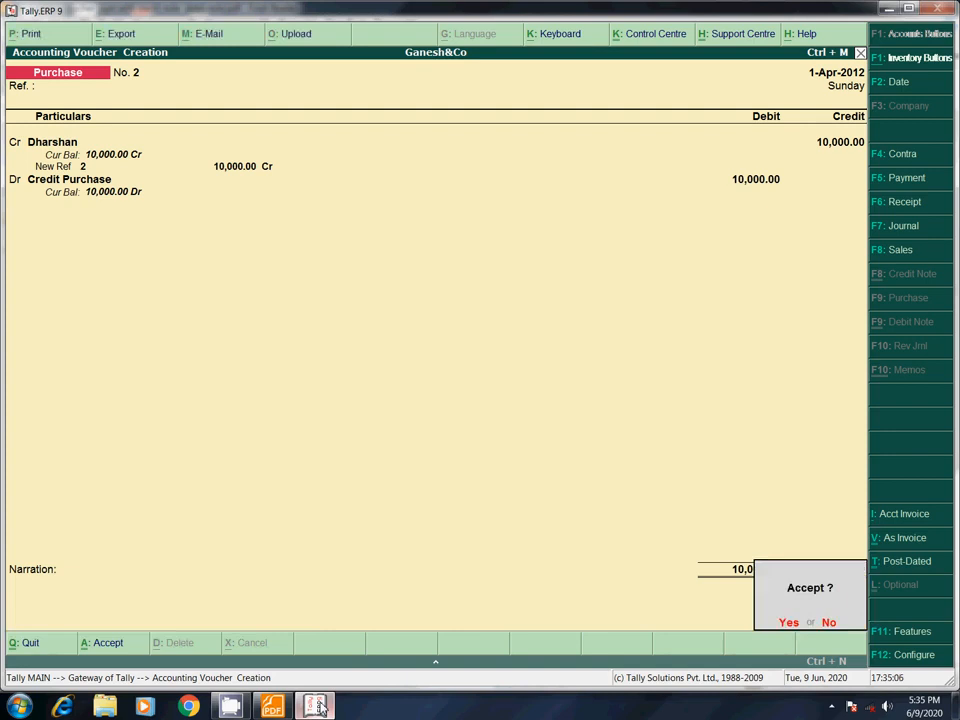
{"action": "key", "text": "Return"}
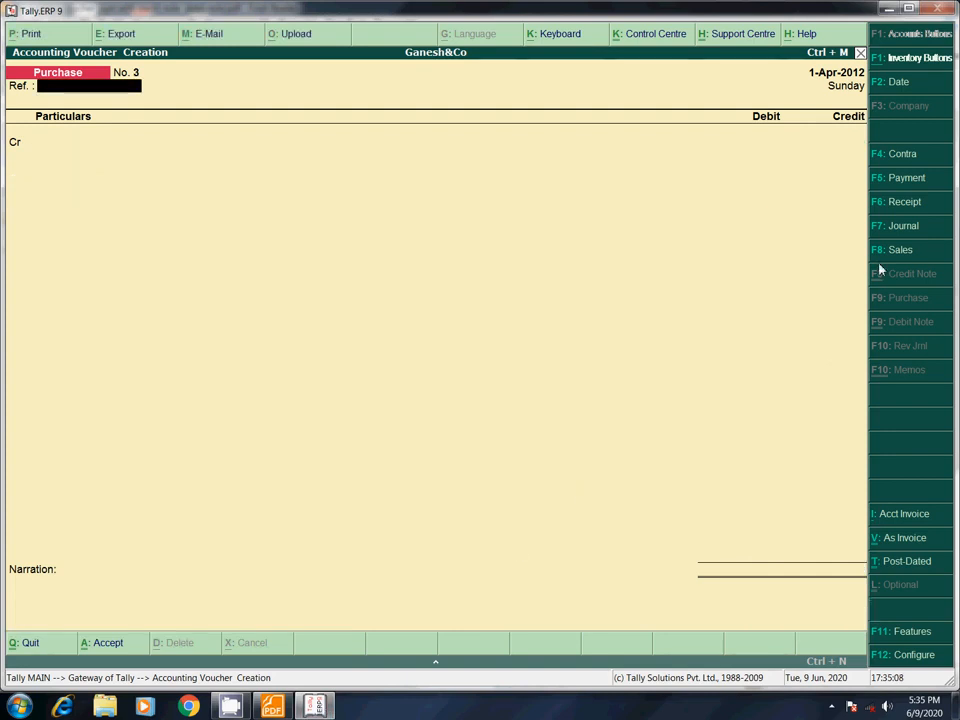
Check the 09-01-2012 credit sale in the PDF and start a Sales voucher in voucher mode with the customer's ledger as the debit account
{"action": "key", "text": "F8"}
{"action": "left_click", "coordinate": [272, 706]}
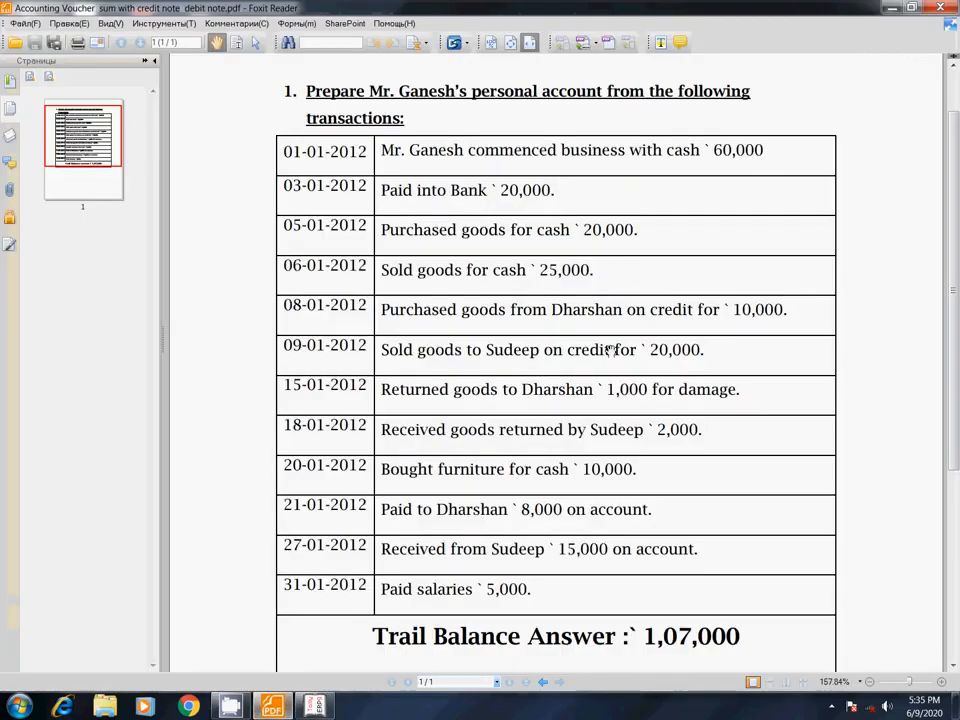
{"action": "left_click", "coordinate": [325, 707]}
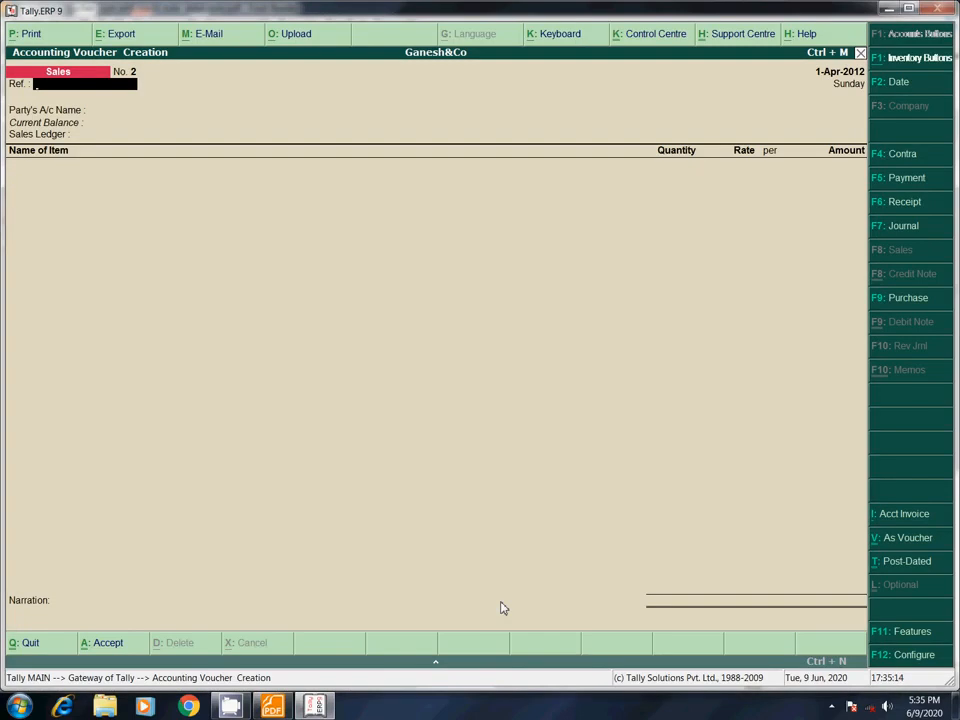
{"action": "key", "text": "ctrl+v"}
{"action": "type", "text": "s"}
{"action": "key", "text": "Return"}
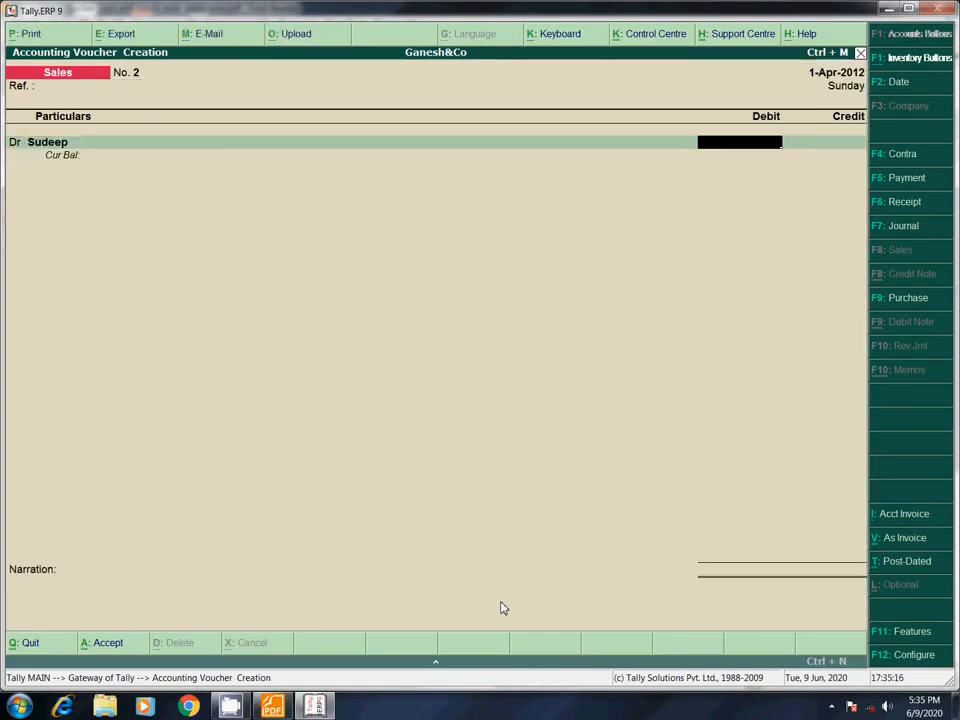
Debit the customer 20,000, allocating the full amount to New Ref 2 in the bill-wise details
{"action": "key", "text": "Return"}
{"action": "key", "text": "Return"}
{"action": "key", "text": "Return"}
{"action": "key", "text": "Return"}
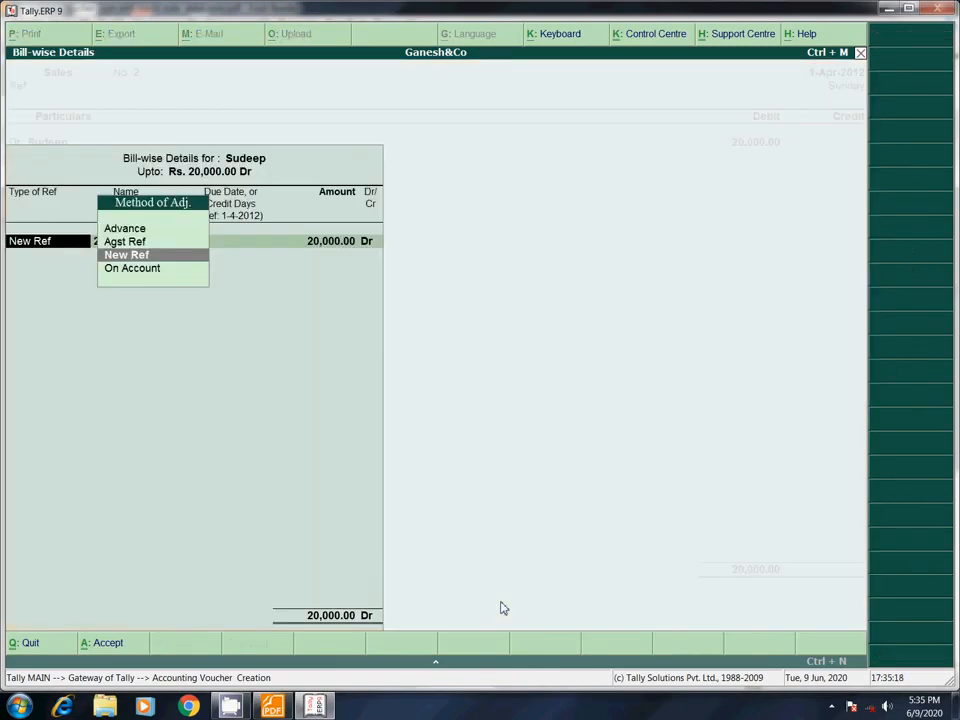
{"action": "key", "text": "Return"}
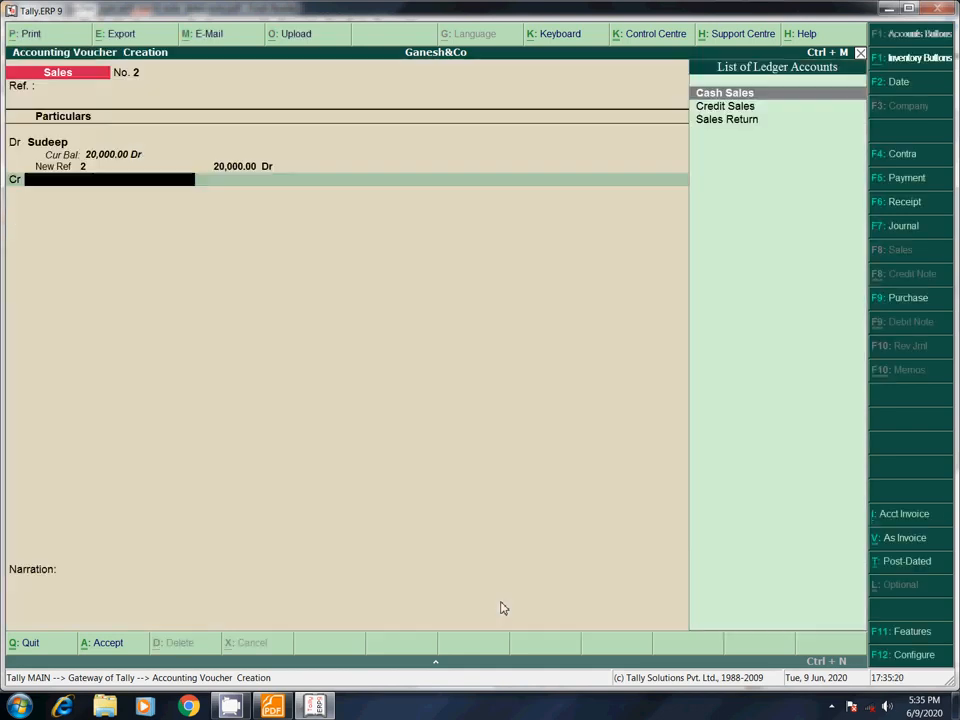
Credit the Credit Sales ledger 20,000, leave inventory allocations and narration blank, and save the sales voucher
{"action": "key", "text": "Down"}
{"action": "key", "text": "Return"}
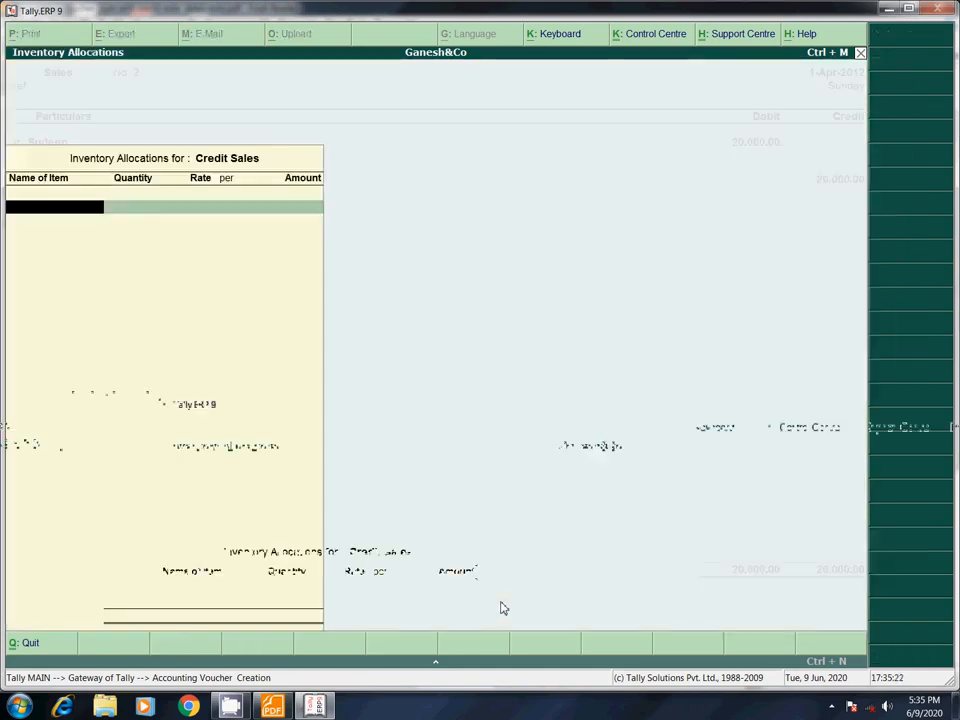
{"action": "key", "text": "Return"}
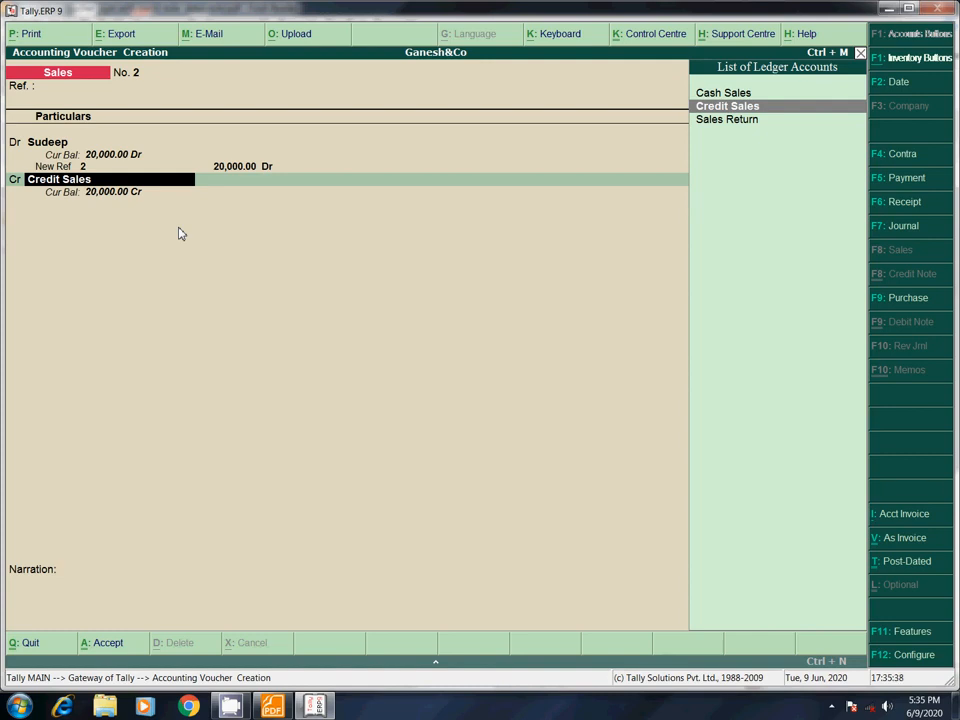
{"action": "key", "text": "Return"}
{"action": "key", "text": "Return"}
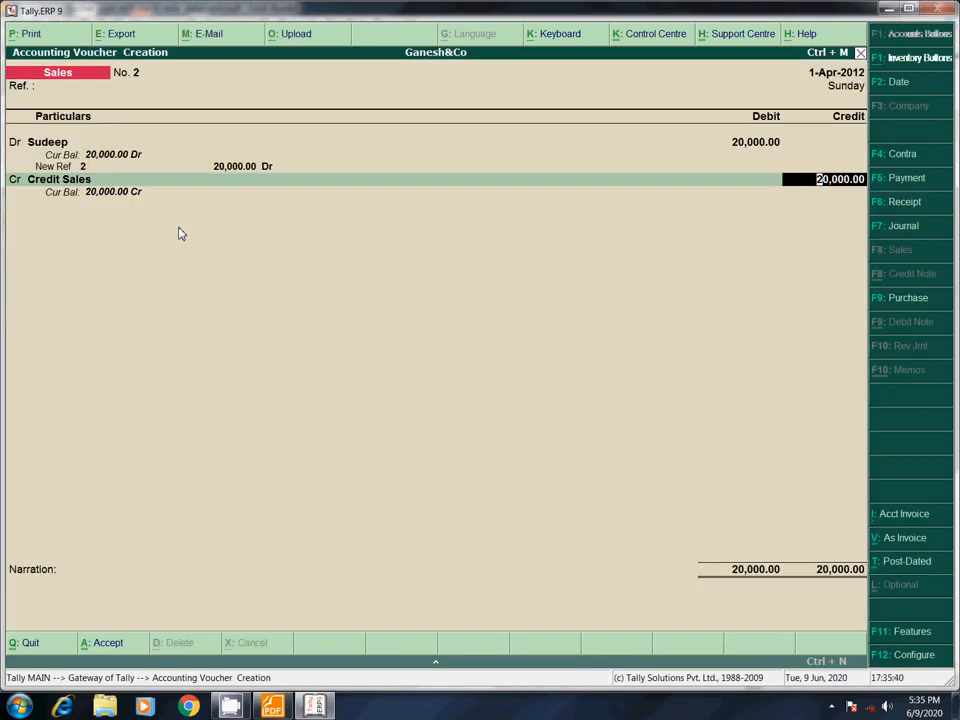
{"action": "key", "text": "Return"}
{"action": "key", "text": "Return"}
{"action": "key", "text": "Return"}
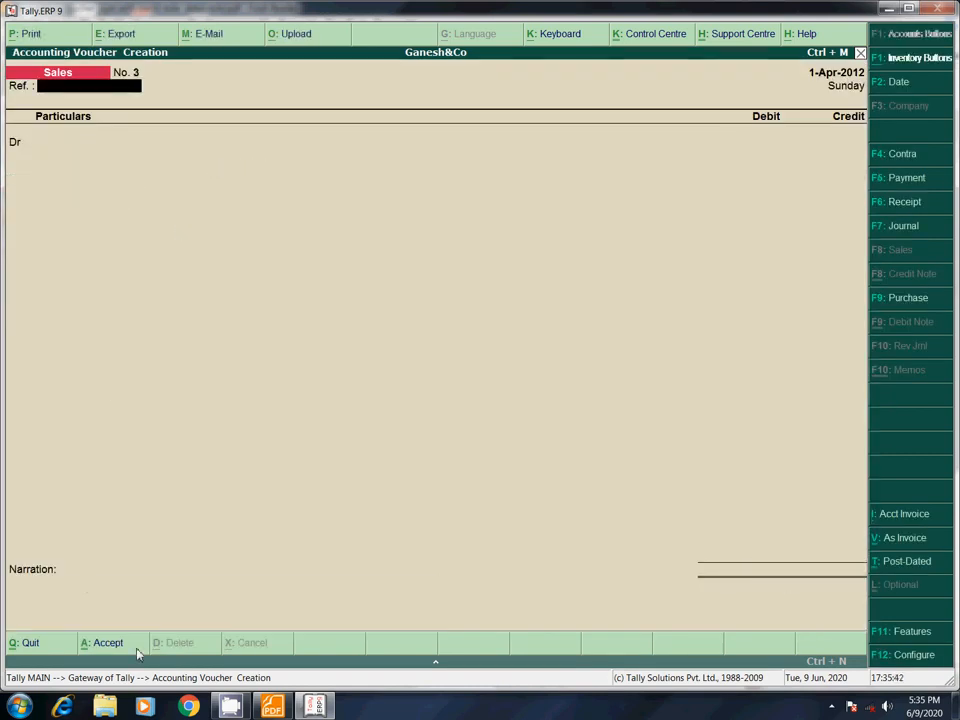
Check the goods return entries in the PDF and enable Use Debit/Credit Notes in the accounting features, keeping invoice mode off for both
{"action": "left_click", "coordinate": [271, 707]}
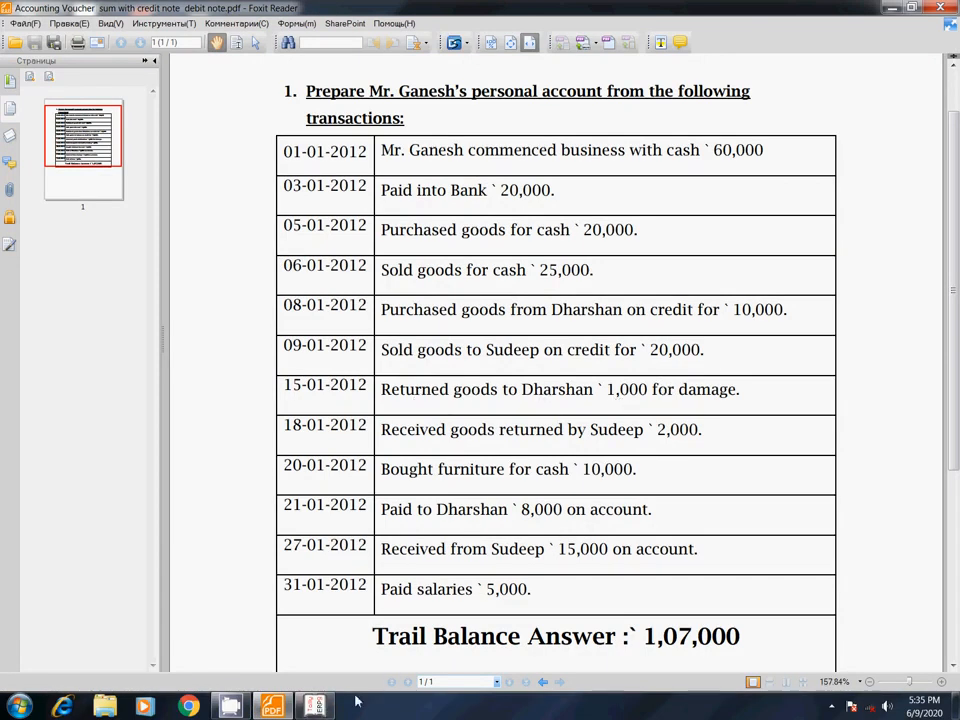
{"action": "left_click", "coordinate": [315, 706]}
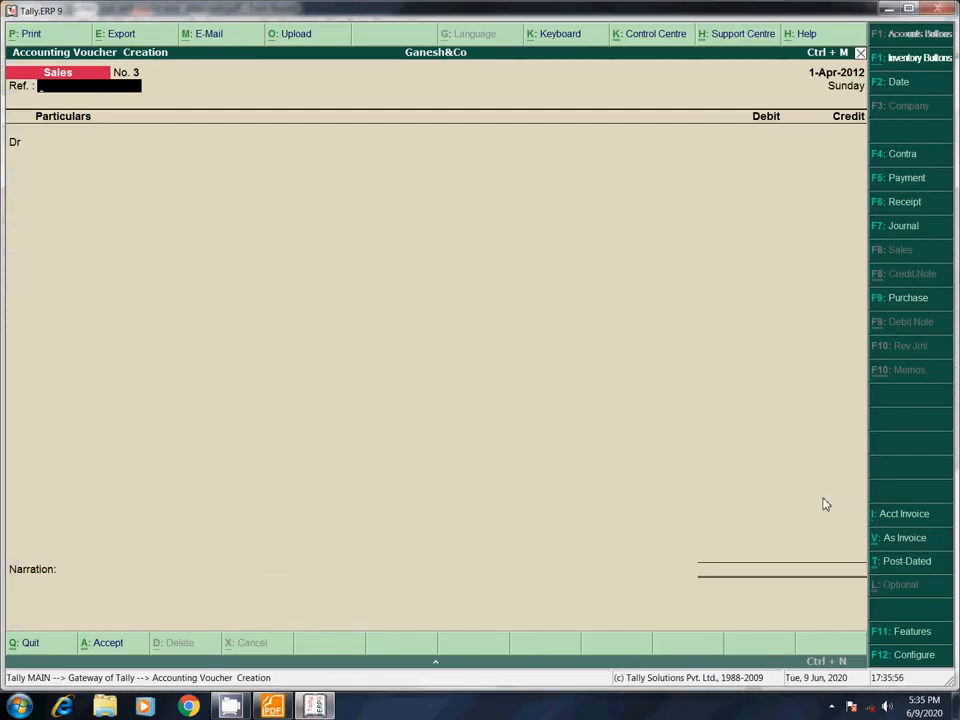
{"action": "left_click", "coordinate": [911, 634]}
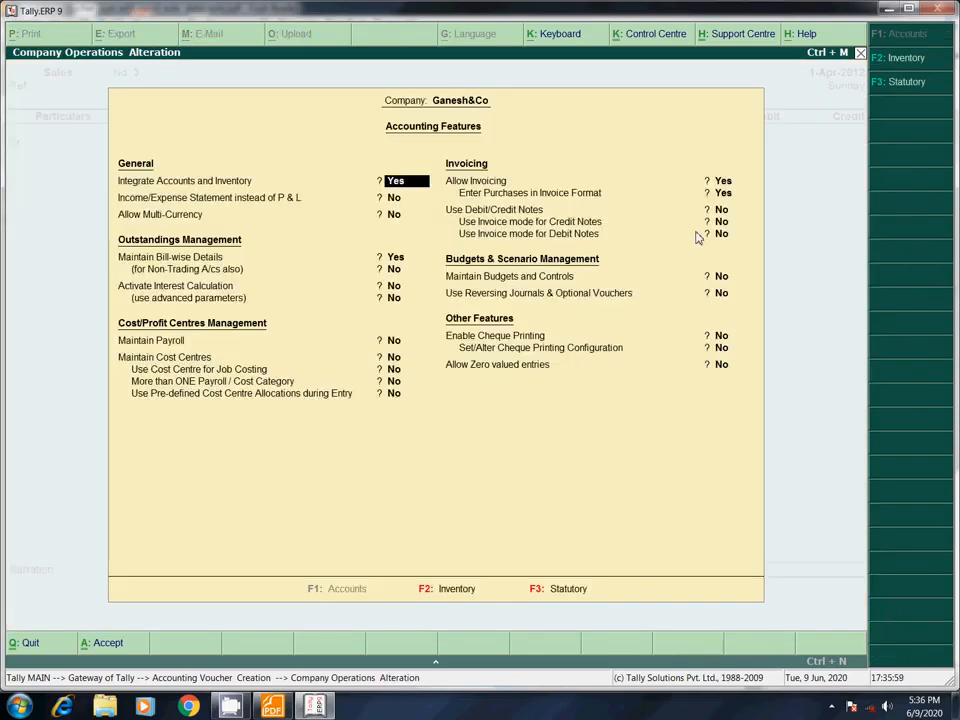
{"action": "left_click", "coordinate": [727, 214]}
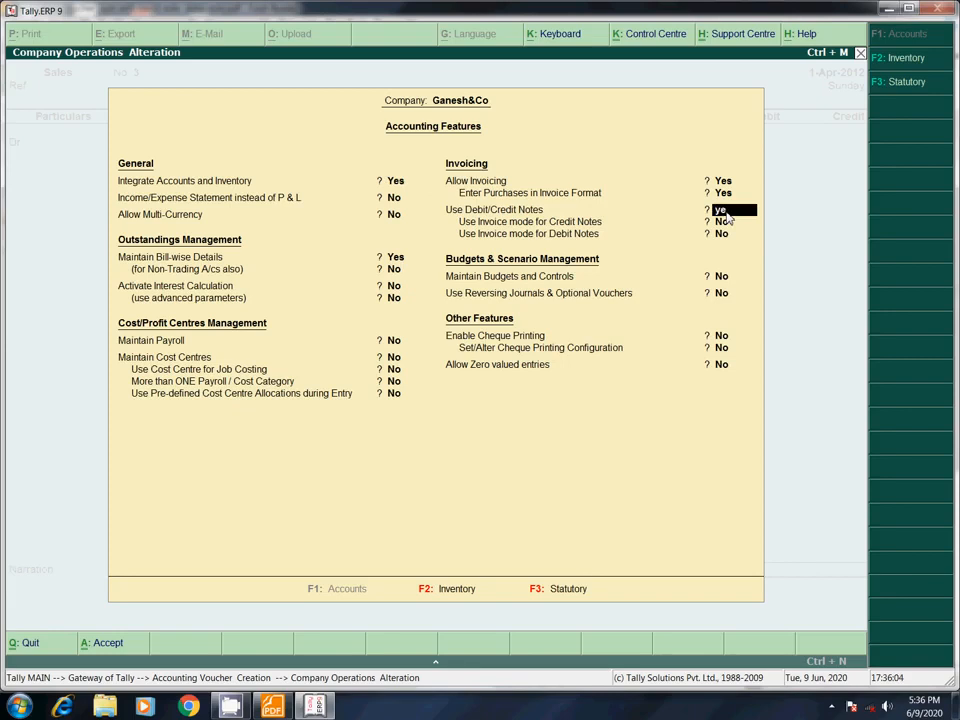
{"action": "type", "text": "yes"}
{"action": "key", "text": "Return"}
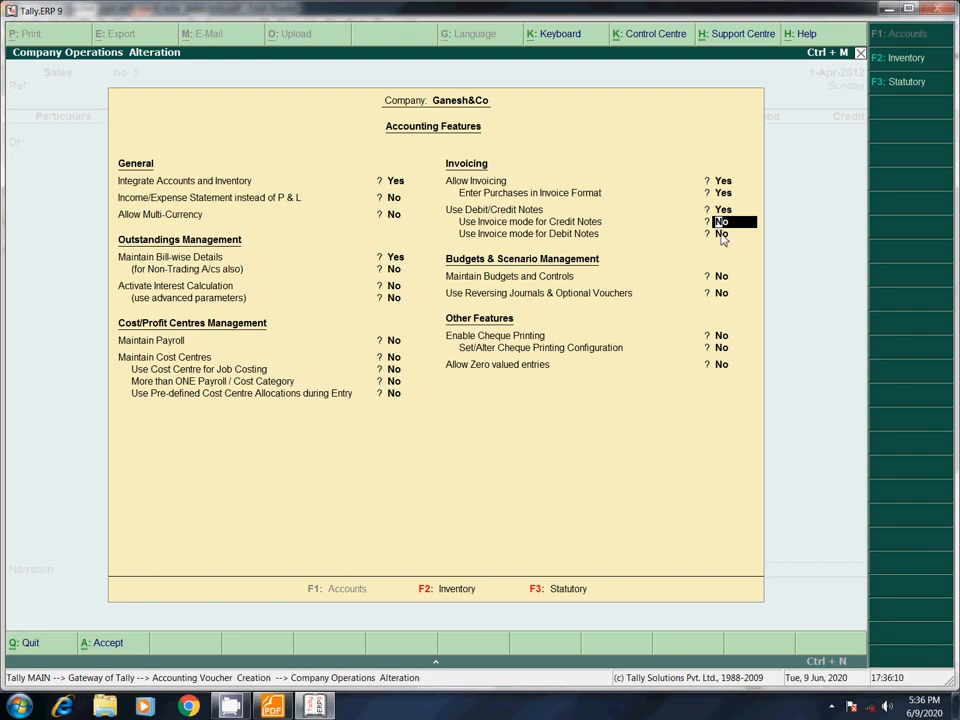
{"action": "key", "text": "Return"}
{"action": "key", "text": "Return"}
{"action": "key", "text": "Return"}
{"action": "key", "text": "Return"}
{"action": "key", "text": "Return"}
{"action": "key", "text": "Return"}
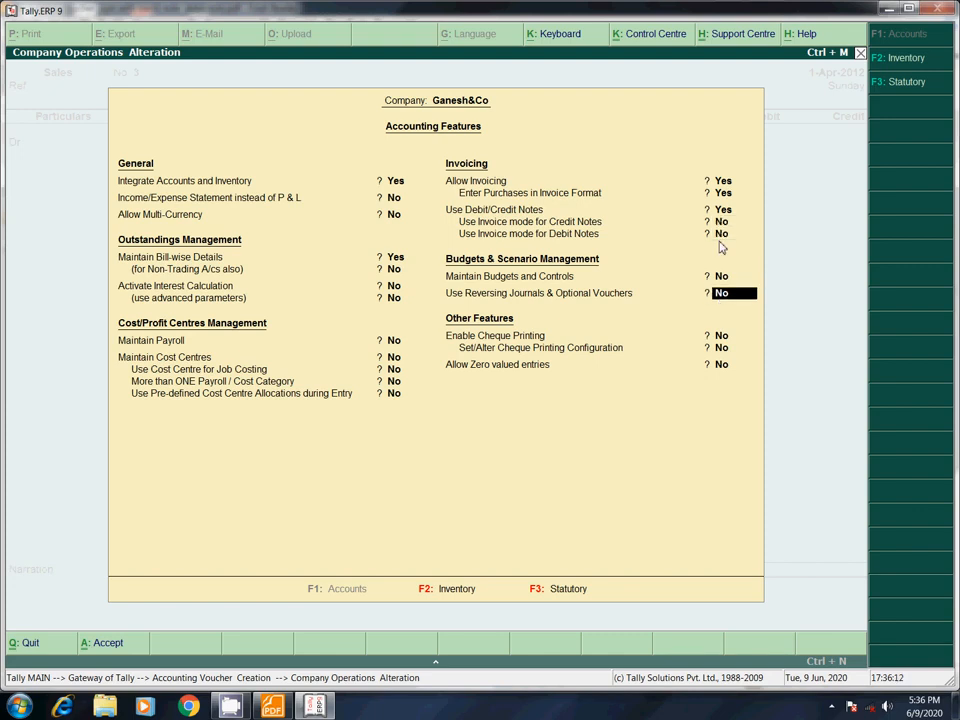
{"action": "key", "text": "Return"}
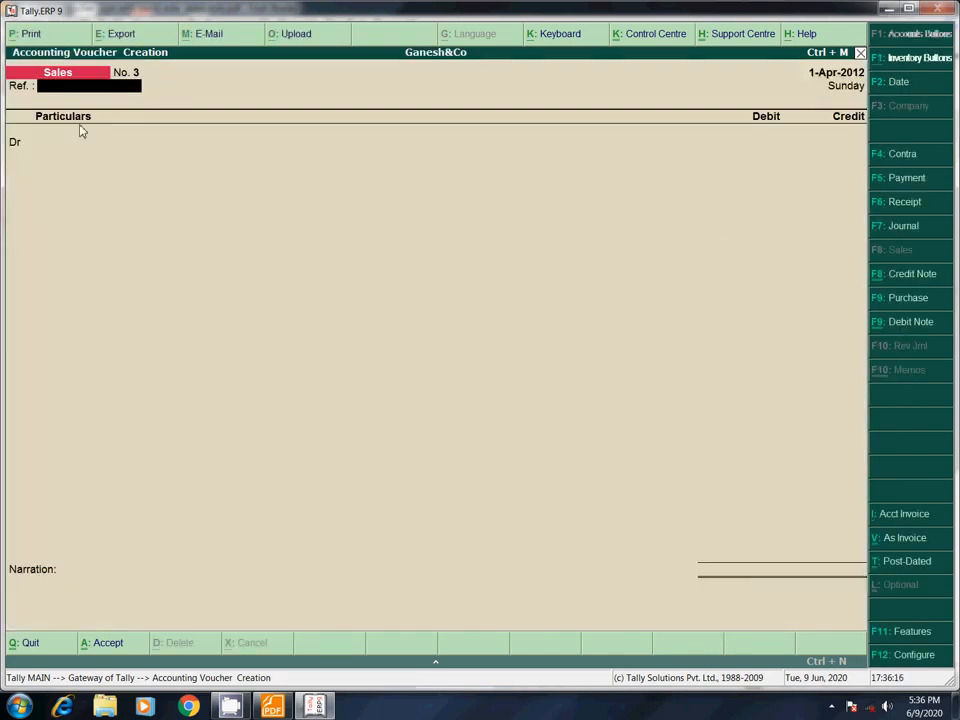
Check the 15-01-2012 goods return in the PDF and start a Debit Note voucher with the supplier's ledger as the debit account
{"action": "left_click", "coordinate": [274, 707]}
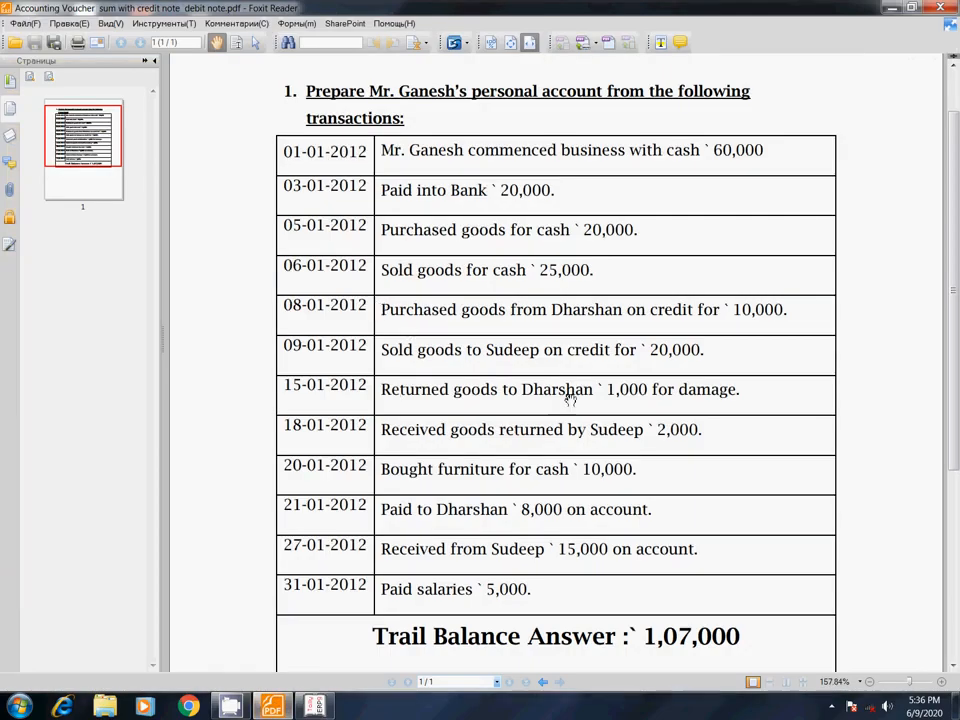
{"action": "left_click", "coordinate": [316, 708]}
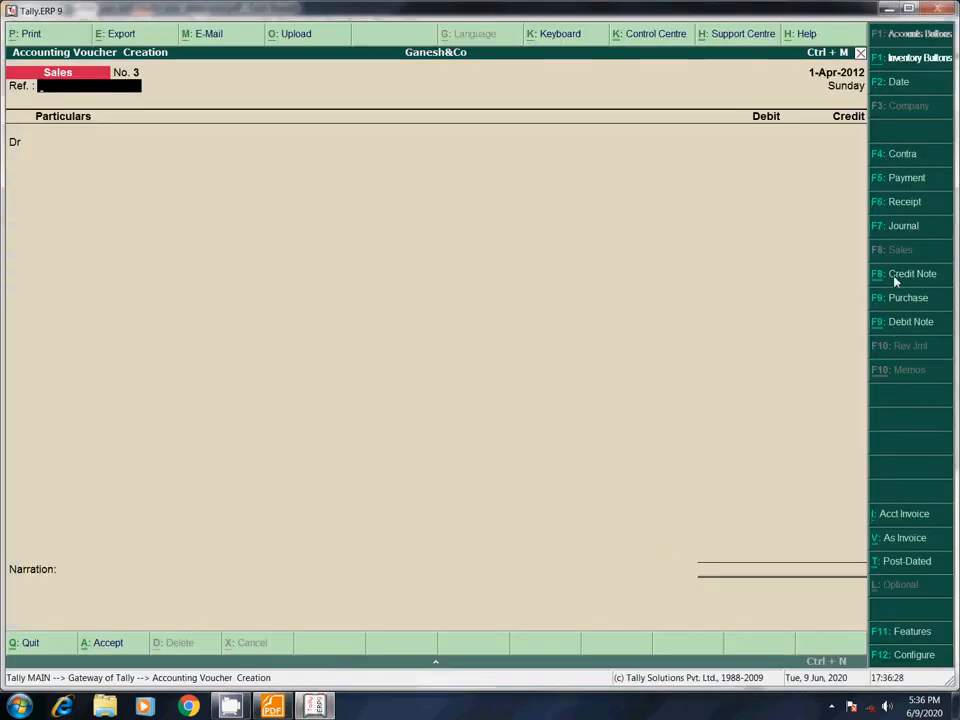
{"action": "left_click", "coordinate": [900, 330]}
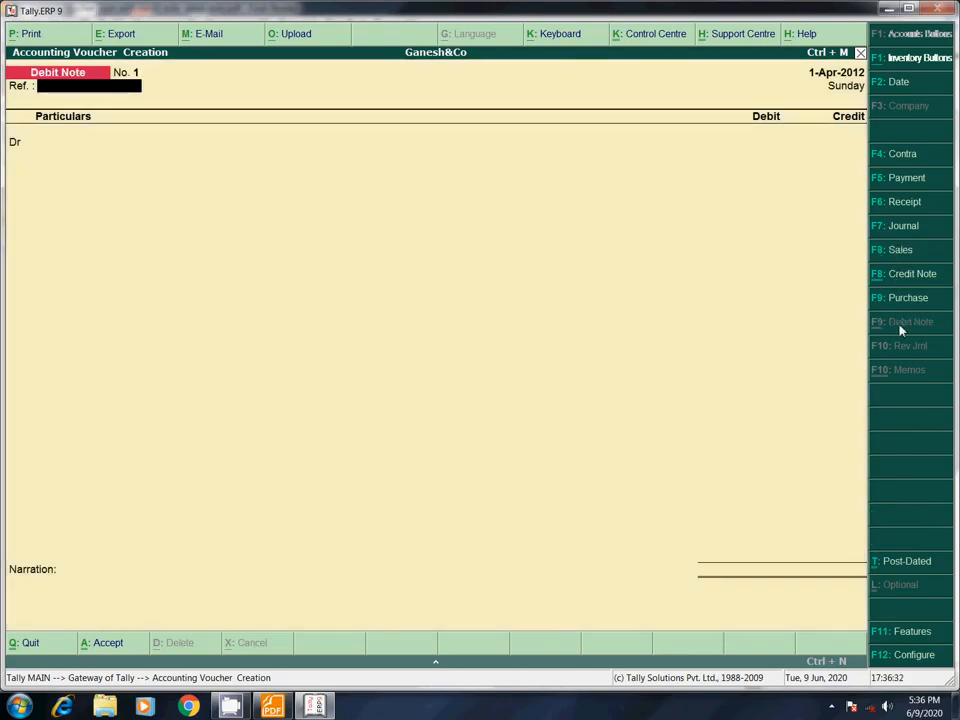
{"action": "key", "text": "Return"}
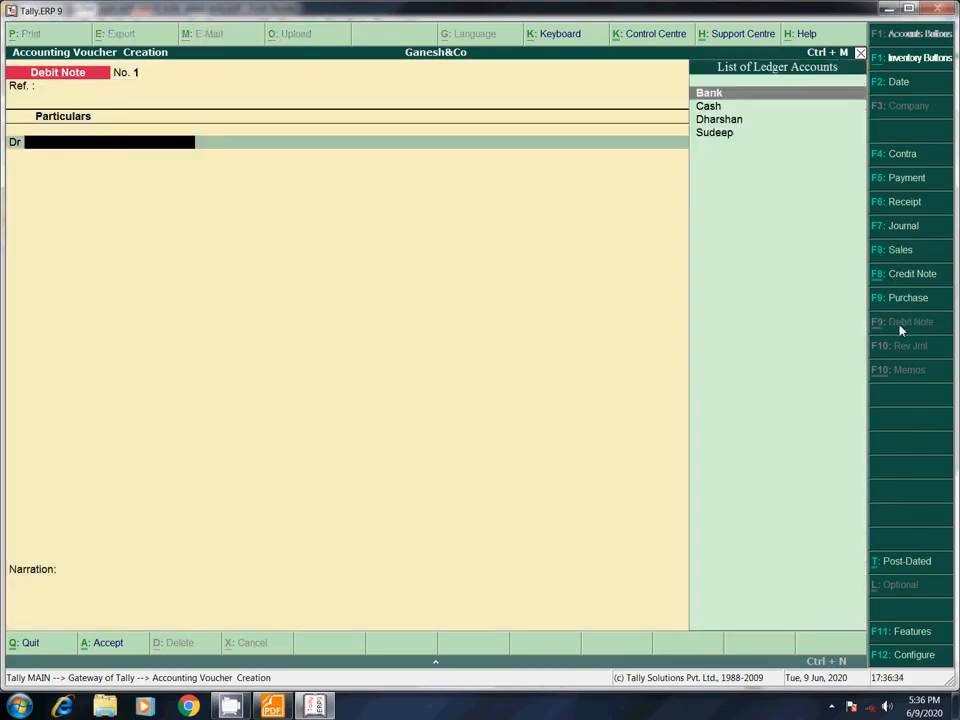
{"action": "type", "text": "Dh"}
{"action": "key", "text": "Return"}
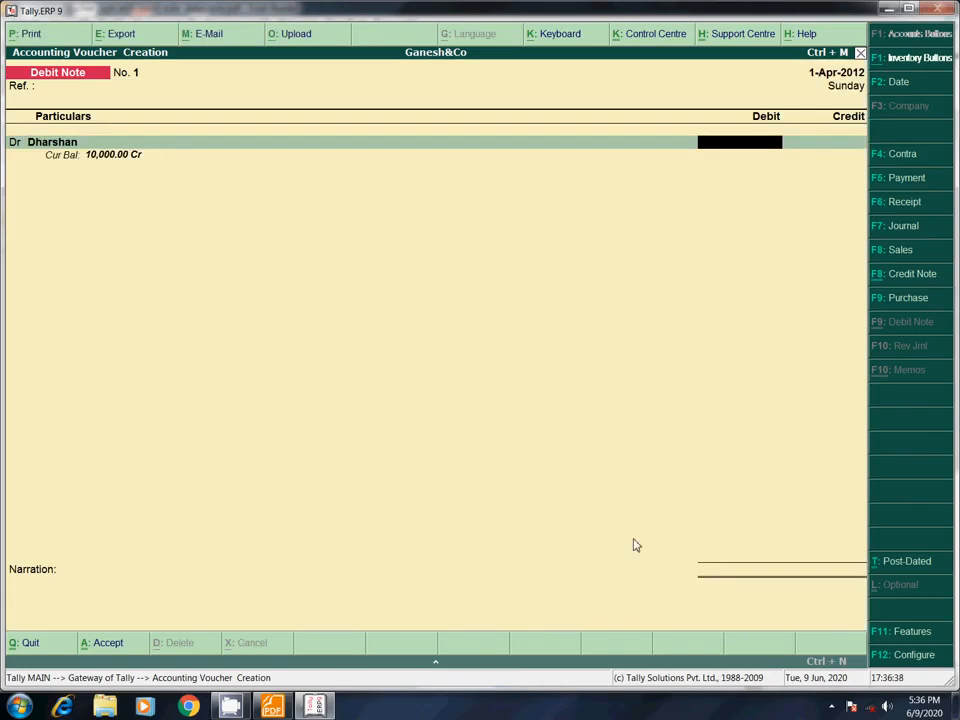
Debit the supplier 1,000 as given in the PDF, allocating the full amount as Agst Ref to pending bill 2
{"action": "left_click", "coordinate": [272, 706]}
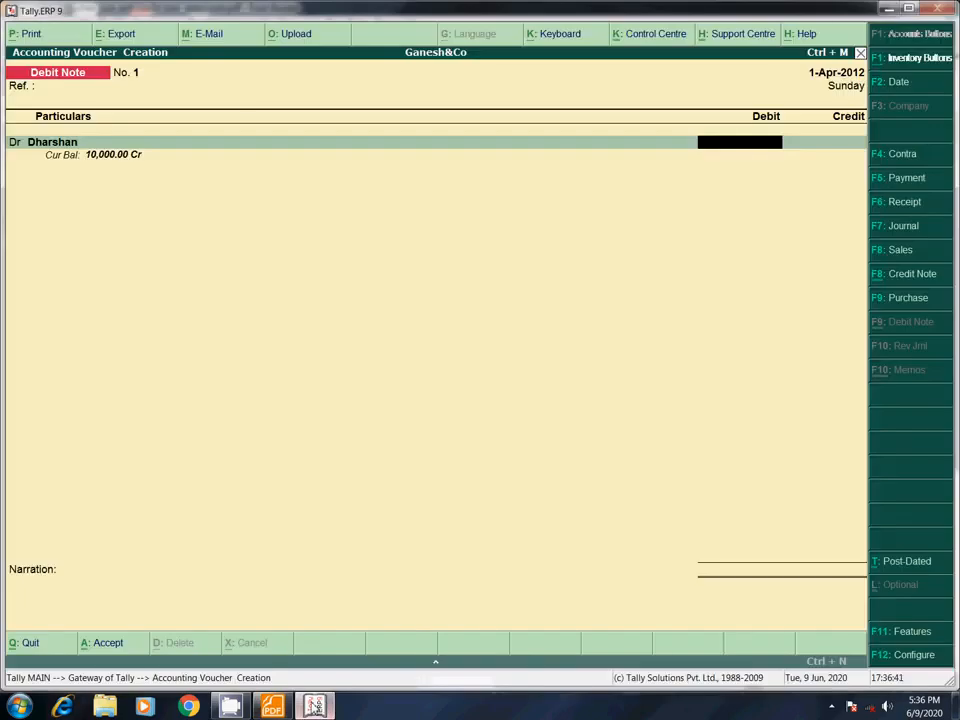
{"action": "left_click", "coordinate": [320, 707]}
{"action": "key", "text": "Return"}
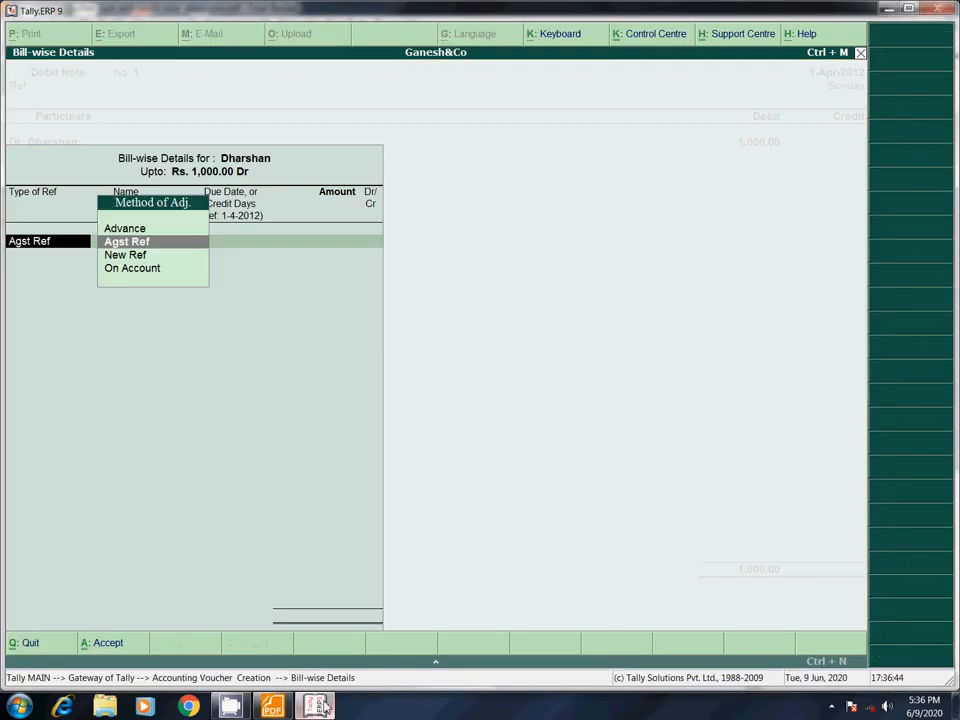
{"action": "key", "text": "Return"}
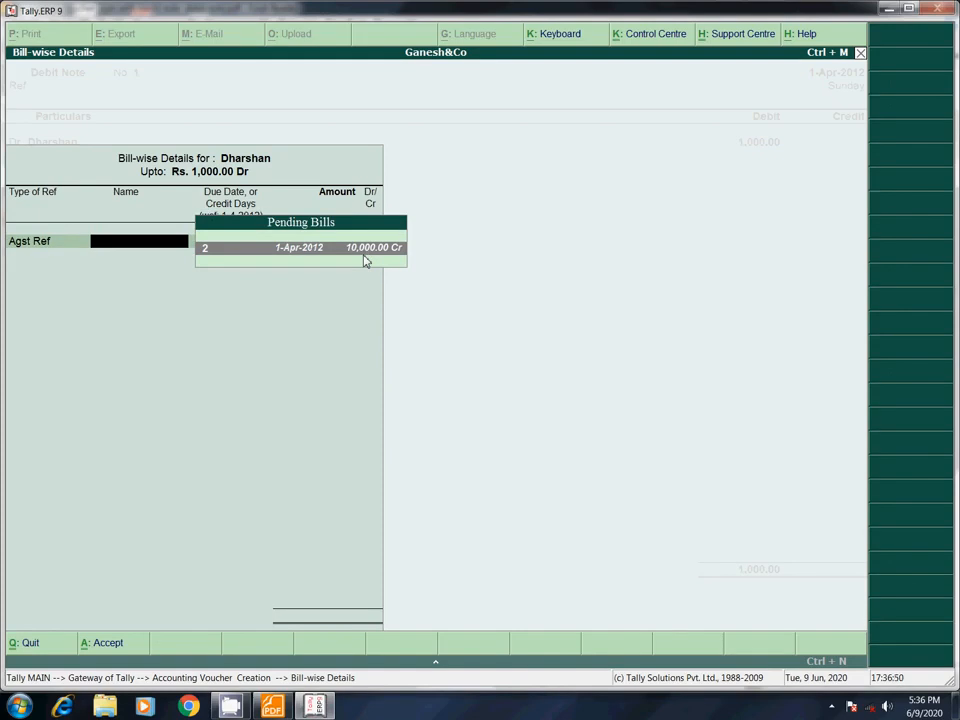
{"action": "key", "text": "Return"}
{"action": "key", "text": "Return"}
{"action": "key", "text": "Return"}
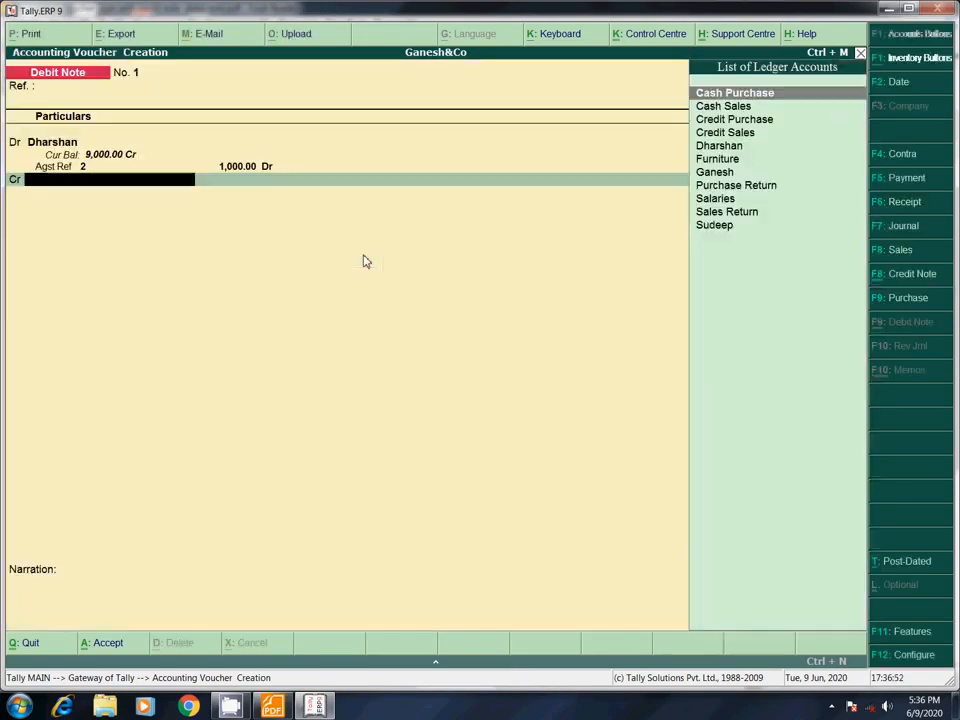
Credit the Purchase Return ledger 1,000, leave the narration blank, and save the debit note
{"action": "type", "text": "Purc"}
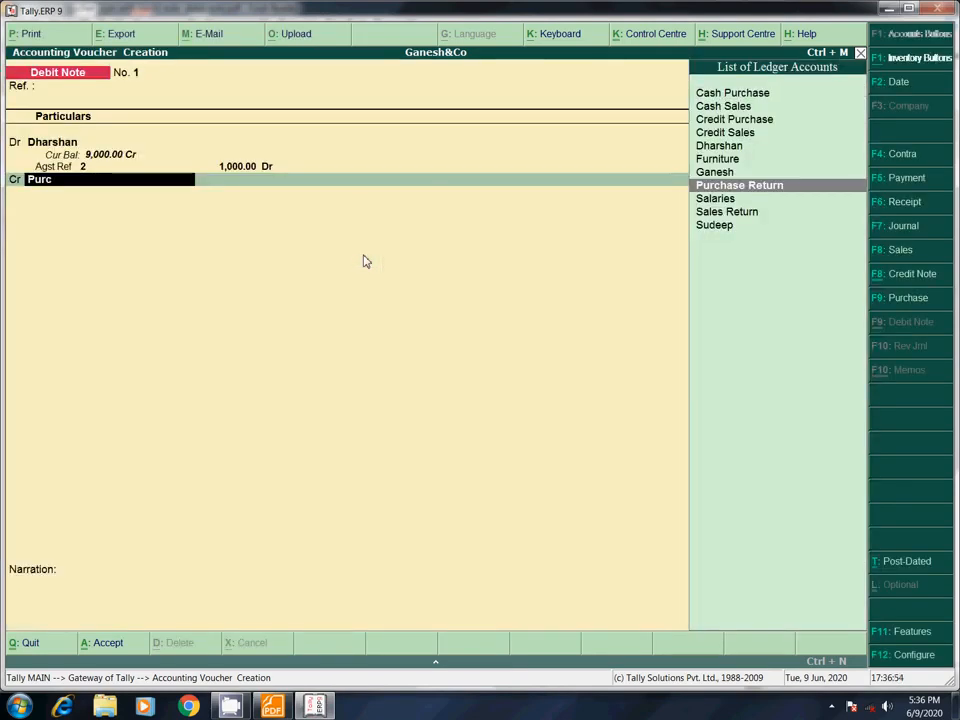
{"action": "key", "text": "Return"}
{"action": "key", "text": "Escape"}
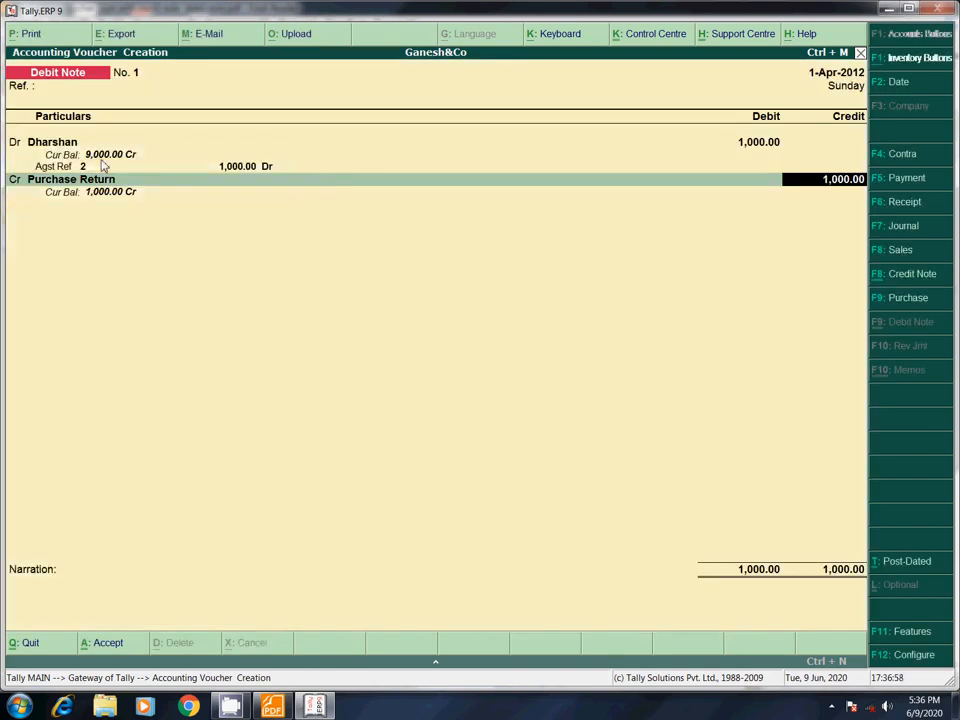
{"action": "key", "text": "Return"}
{"action": "key", "text": "Return"}
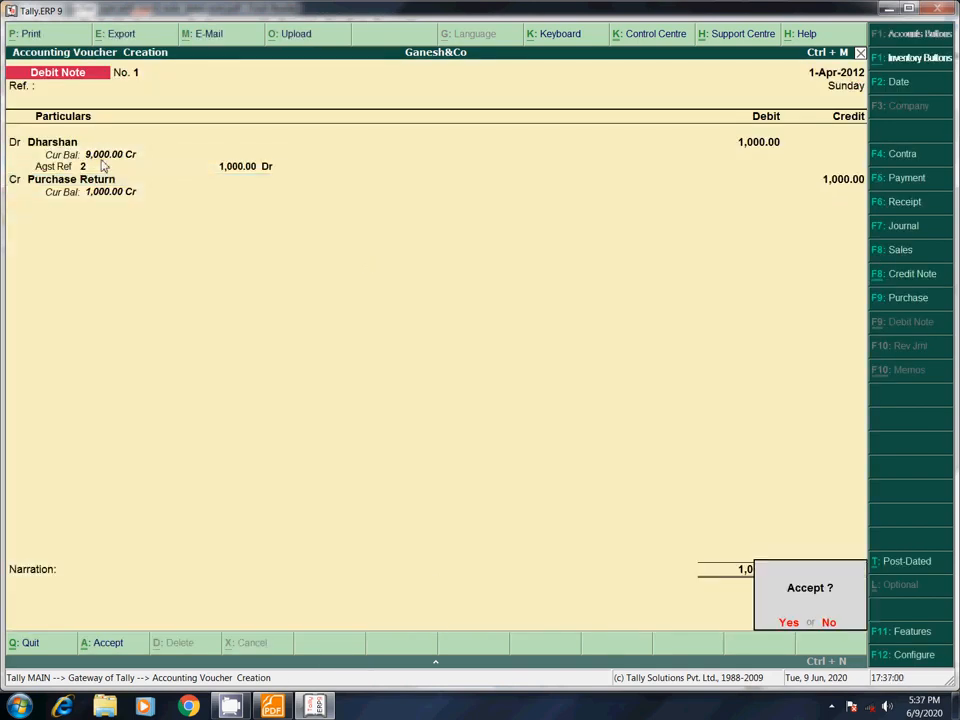
{"action": "key", "text": "Return"}
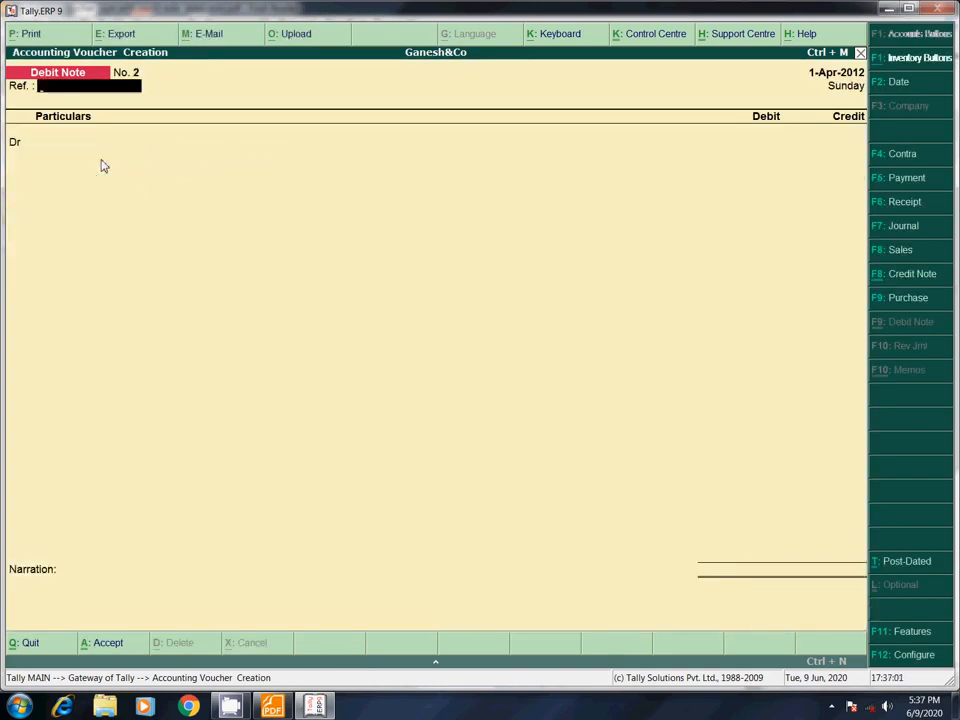
Start a Credit Note voucher for the 18-01-2012 goods return in the PDF, with the customer's ledger as the credit account
{"action": "left_click", "coordinate": [905, 282]}
{"action": "left_click", "coordinate": [271, 706]}
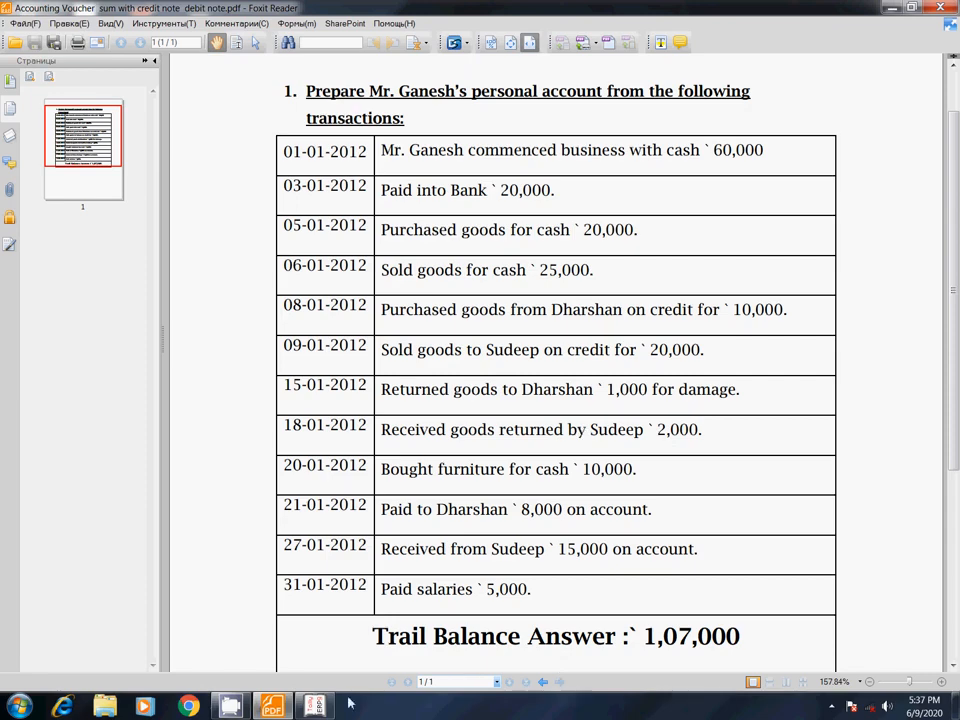
{"action": "left_click", "coordinate": [316, 707]}
{"action": "key", "text": "Return"}
{"action": "type", "text": "S"}
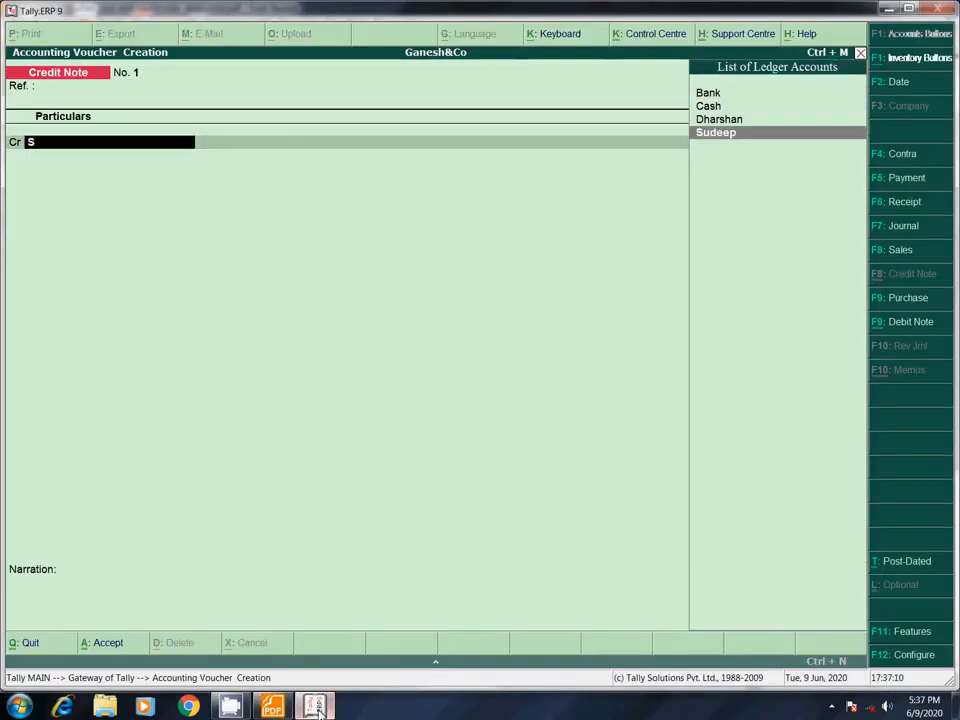
{"action": "key", "text": "Return"}
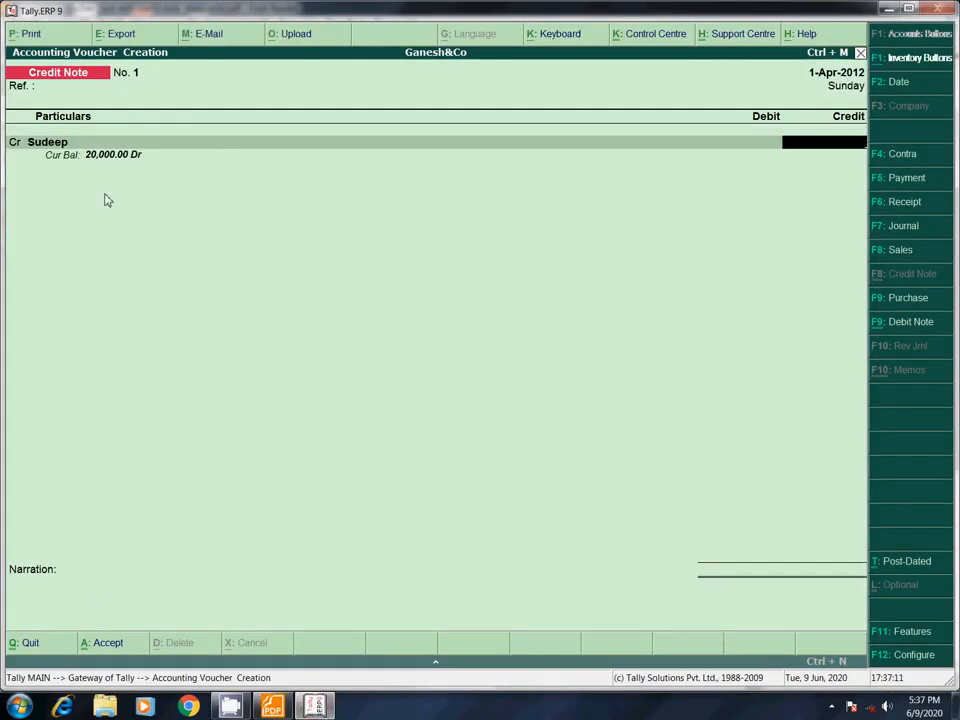
Credit the customer 2,000 as given in the PDF, allocating the full amount as Agst Ref to pending bill 2
{"action": "left_click", "coordinate": [271, 706]}
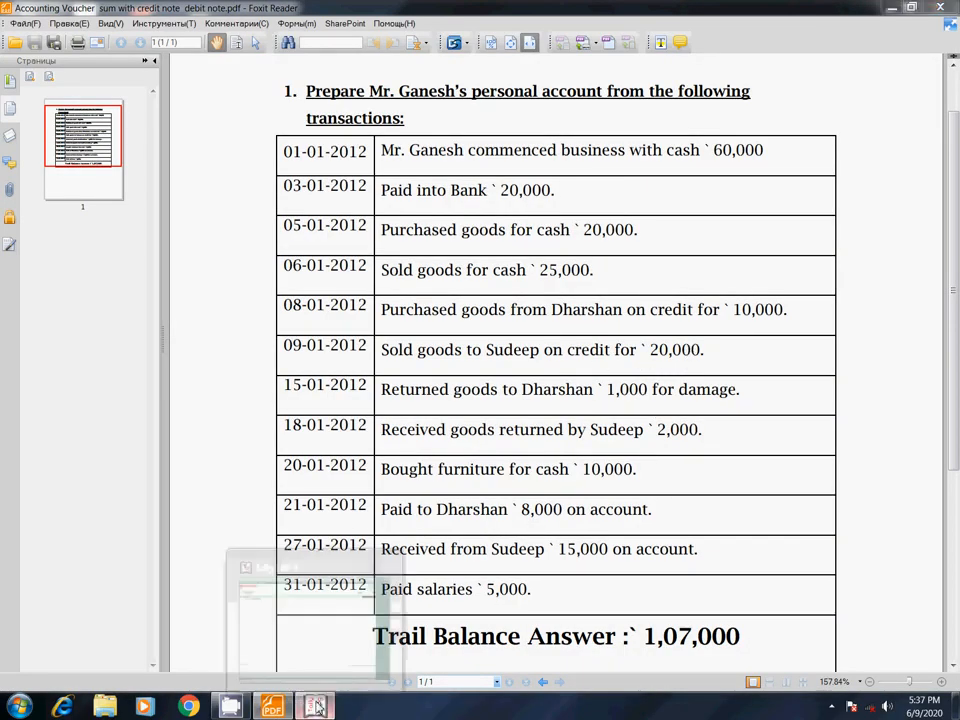
{"action": "left_click", "coordinate": [318, 705]}
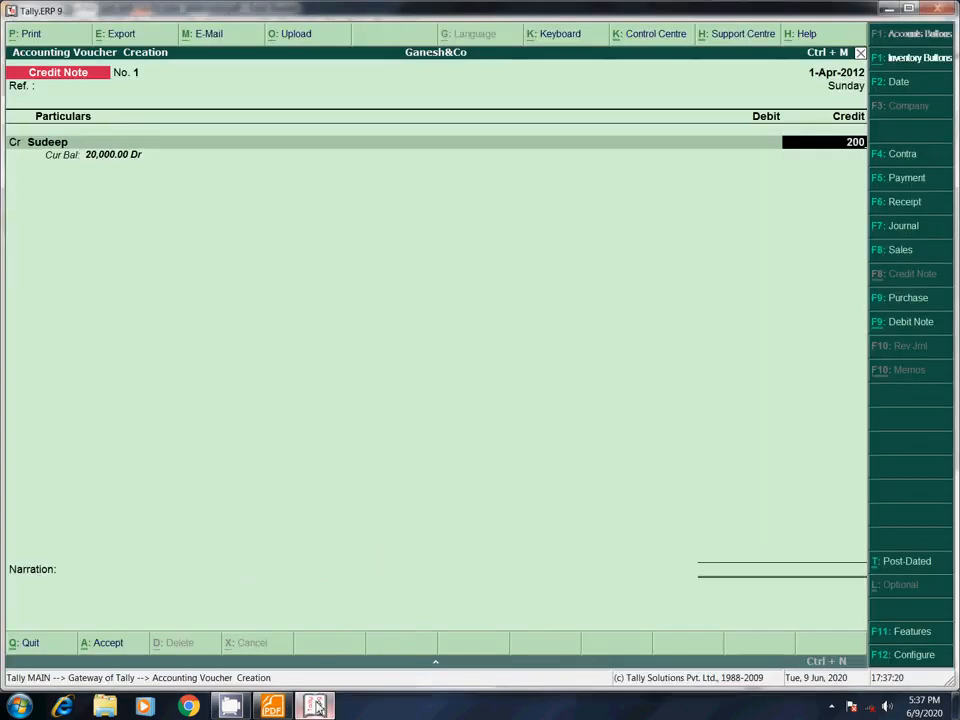
{"action": "type", "text": "0"}
{"action": "key", "text": "Return"}
{"action": "key", "text": "Return"}
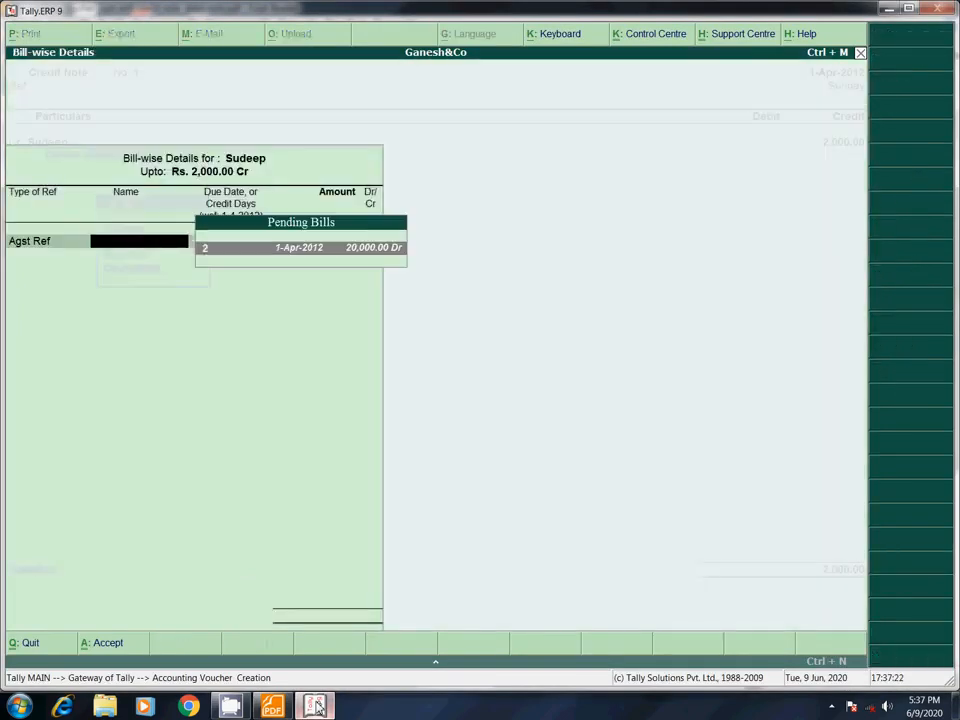
{"action": "key", "text": "Return"}
{"action": "key", "text": "Return"}
{"action": "key", "text": "Return"}
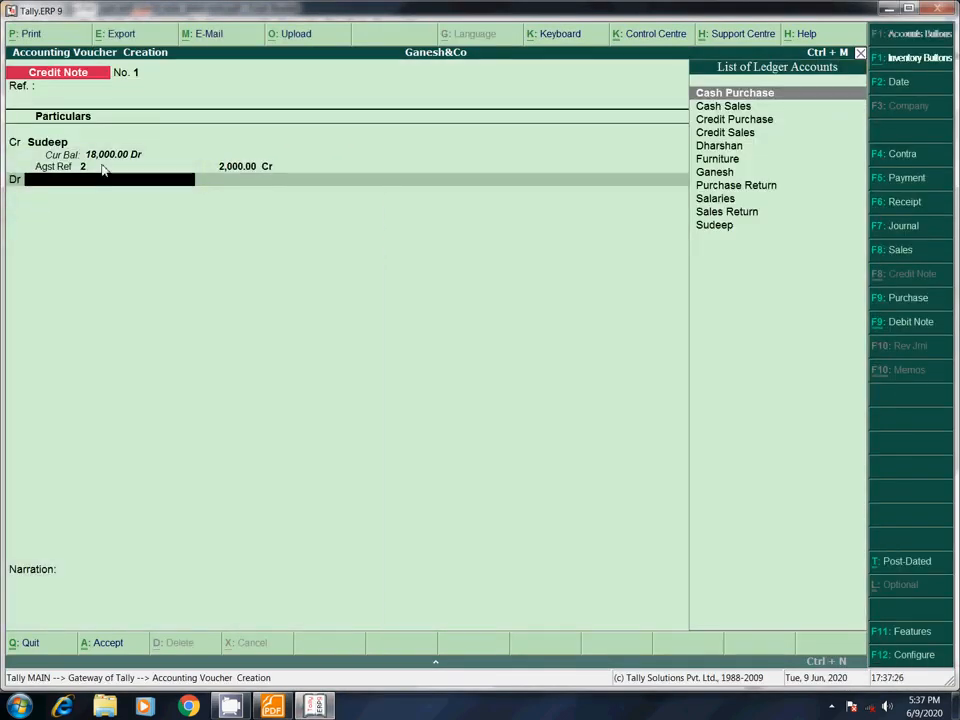
Debit the Sales Return ledger 2,000, leave the narration blank, and save the credit note
{"action": "type", "text": "Sales"}
{"action": "key", "text": "Return"}
{"action": "key", "text": "Return"}
{"action": "key", "text": "Return"}
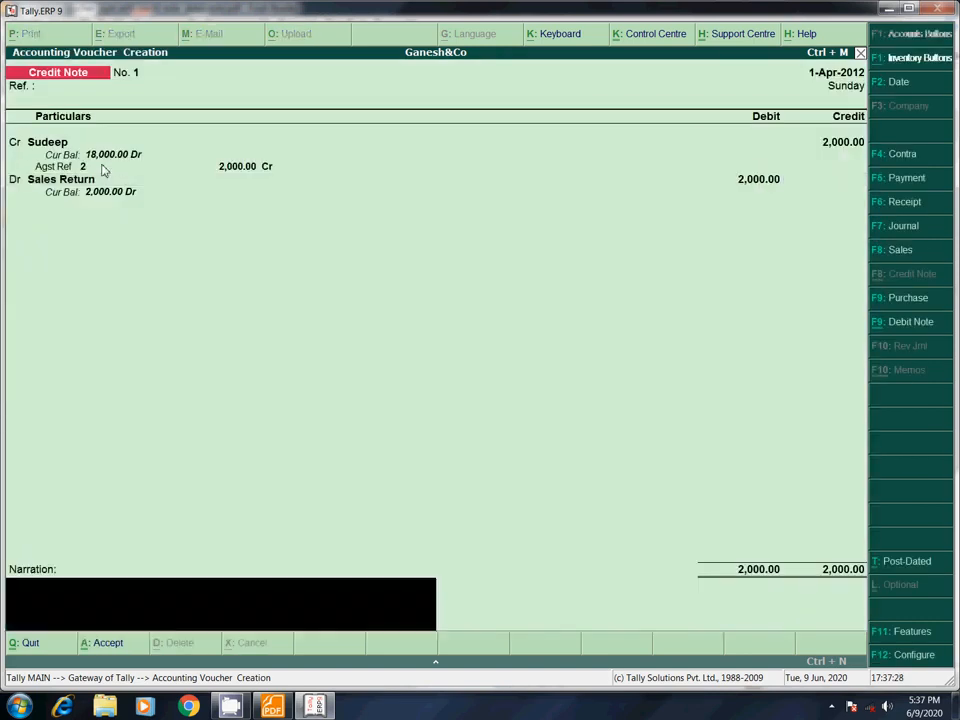
{"action": "key", "text": "Return"}
{"action": "key", "text": "Return"}
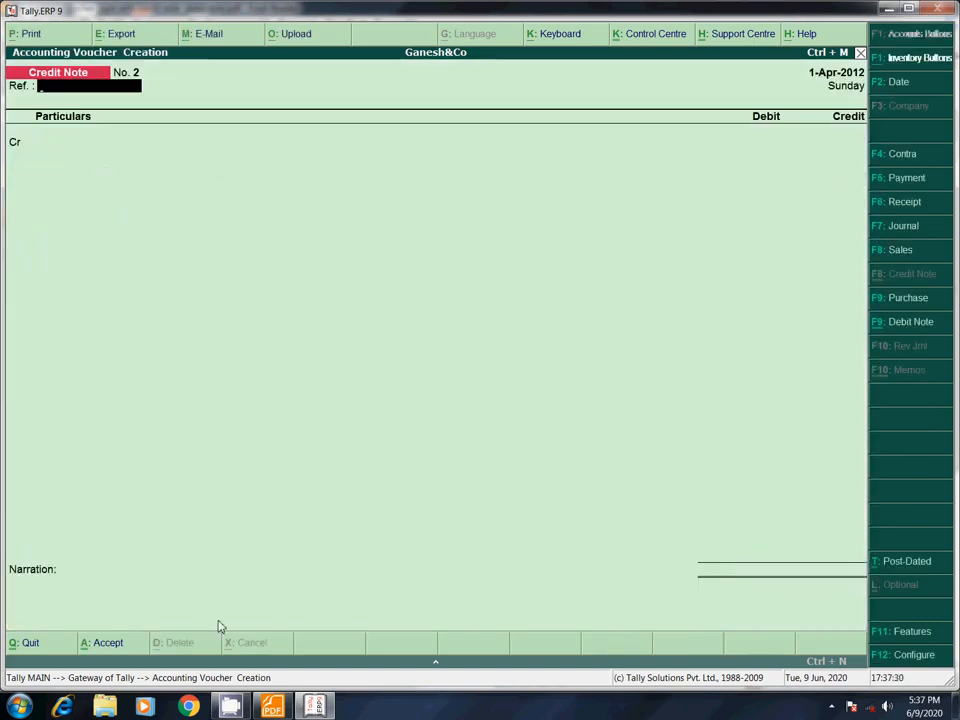
Start a Payment voucher for the 20-01-2012 furniture purchase in the PDF and debit the Furniture ledger 10,000
{"action": "left_click", "coordinate": [271, 706]}
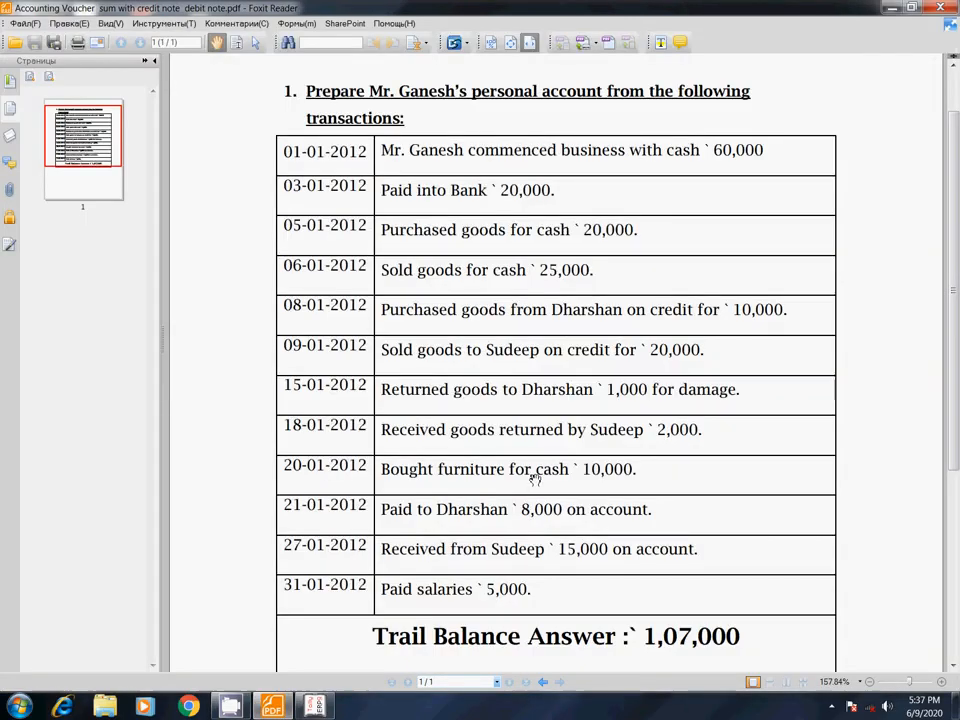
{"action": "left_click", "coordinate": [315, 706]}
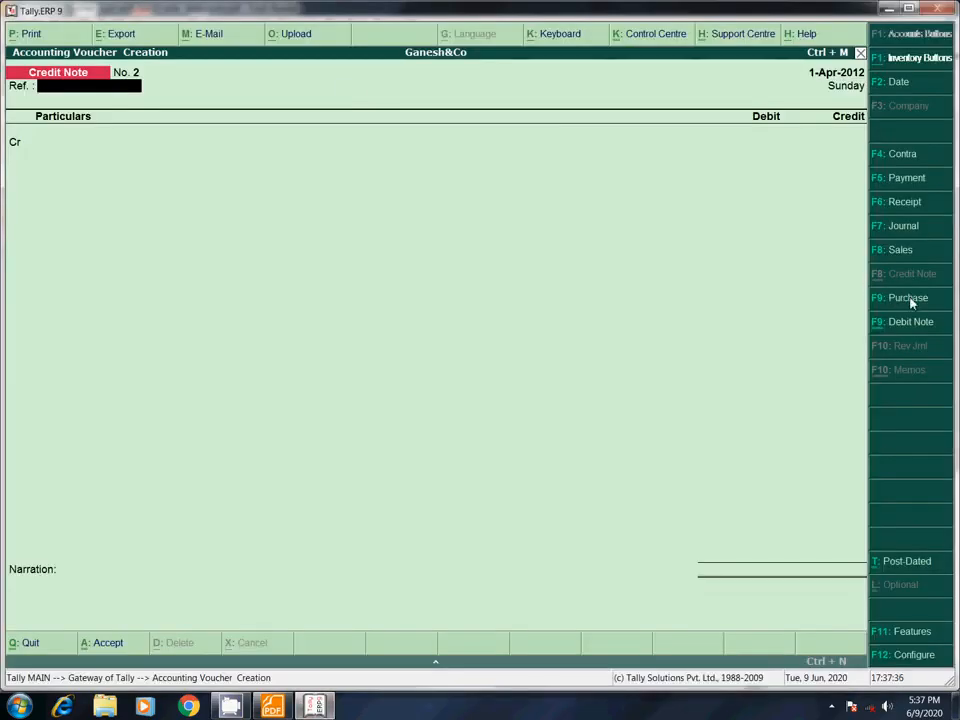
{"action": "left_click", "coordinate": [918, 186]}
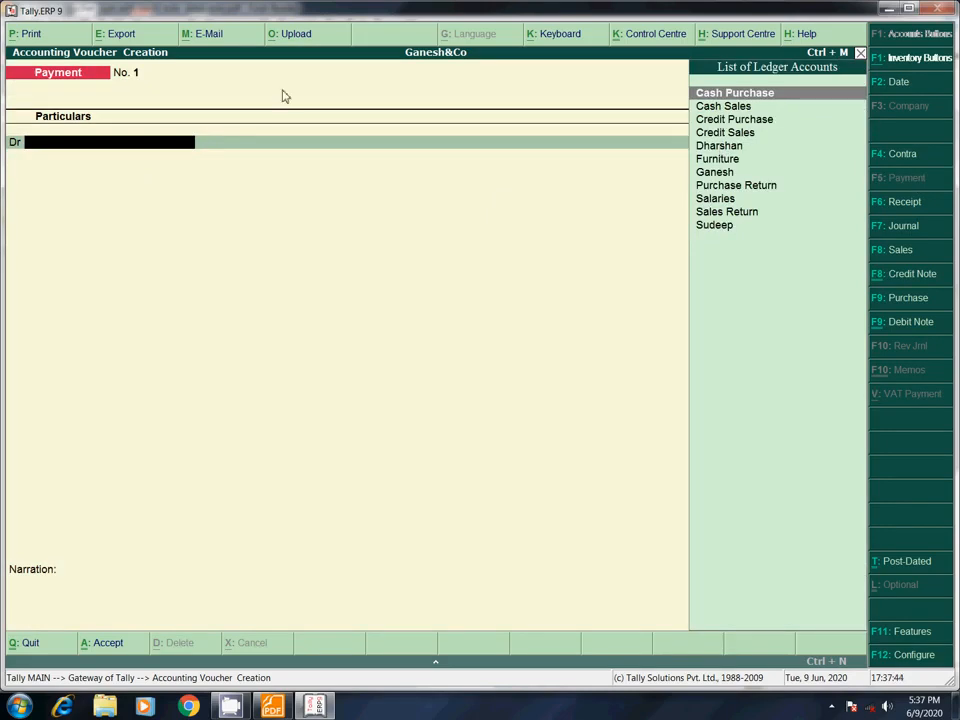
{"action": "type", "text": "Fur"}
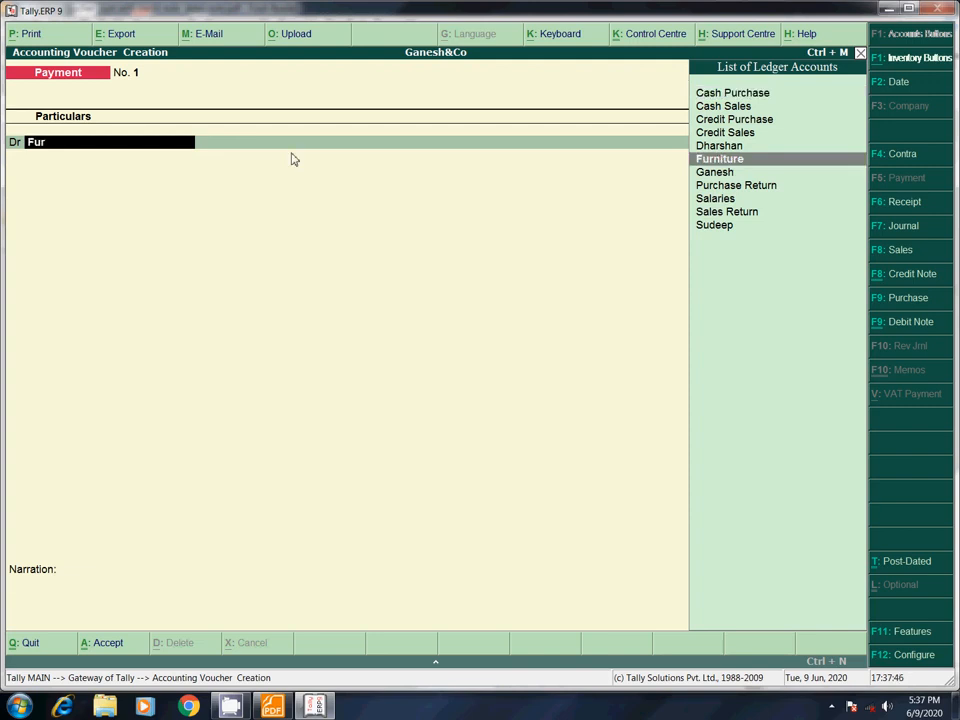
{"action": "key", "text": "Return"}
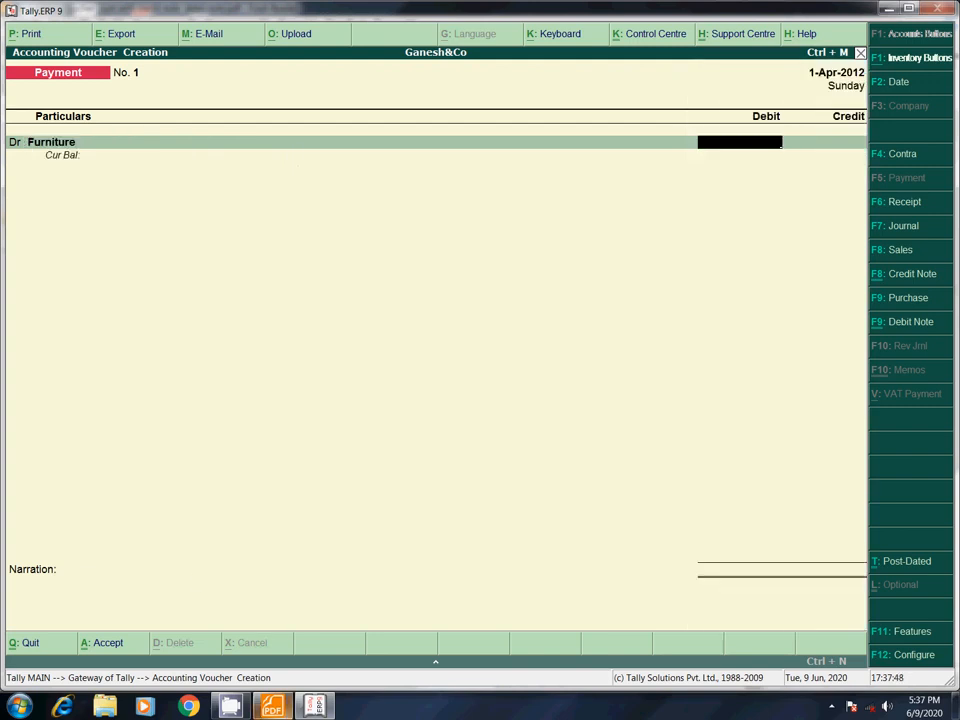
{"action": "left_click", "coordinate": [286, 707]}
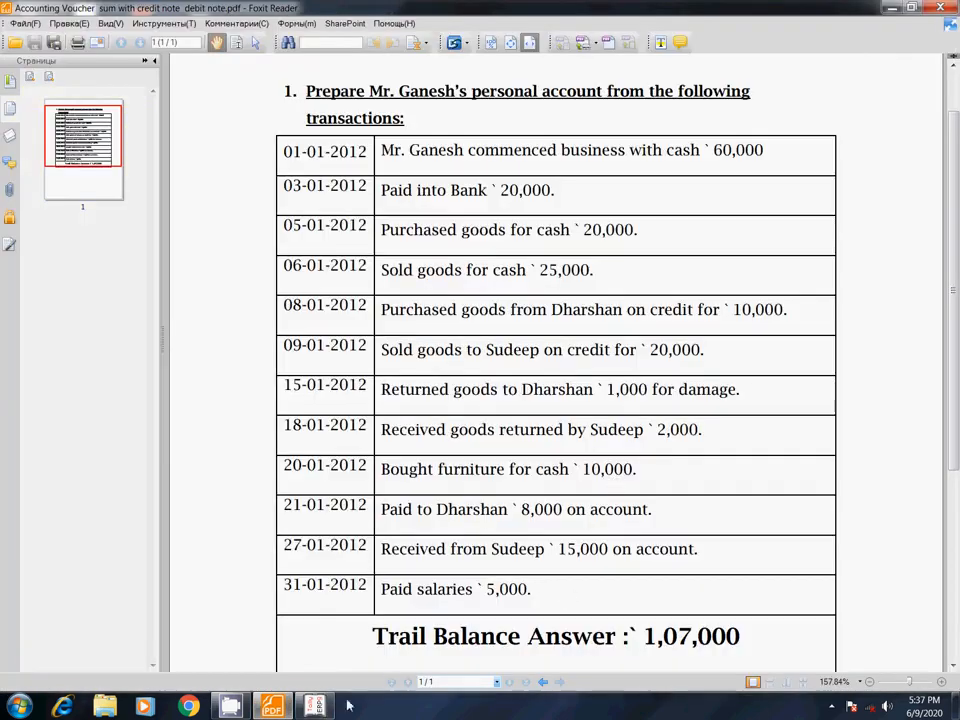
{"action": "left_click", "coordinate": [316, 707]}
{"action": "type", "text": "10000"}
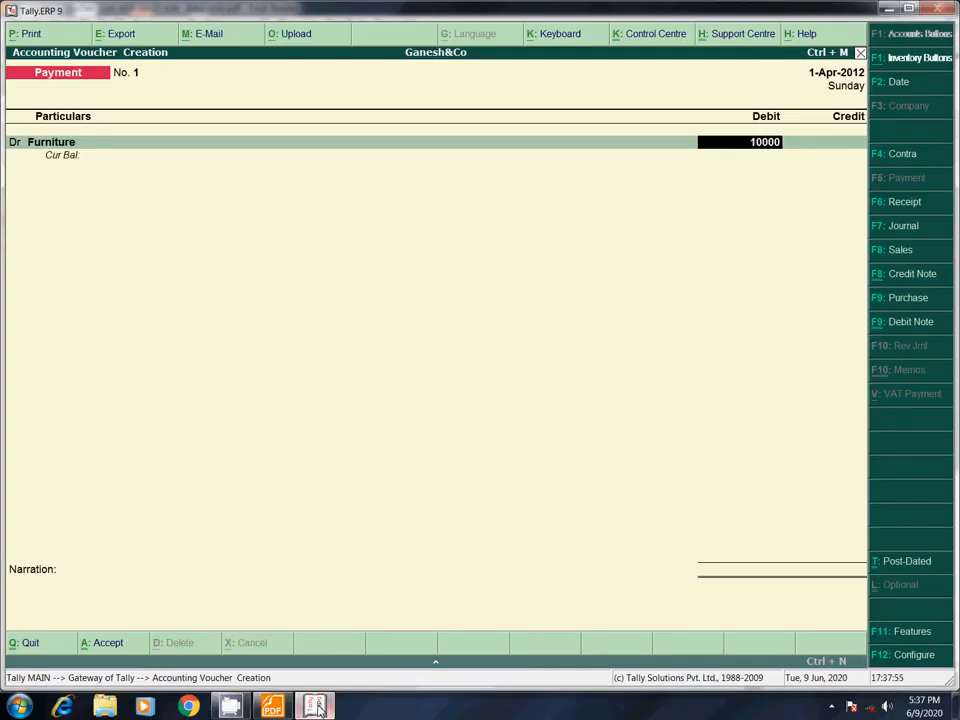
{"action": "key", "text": "Return"}
Credit the Cash ledger 10,000, leave the narration blank, and save the furniture payment voucher
{"action": "key", "text": "Down"}
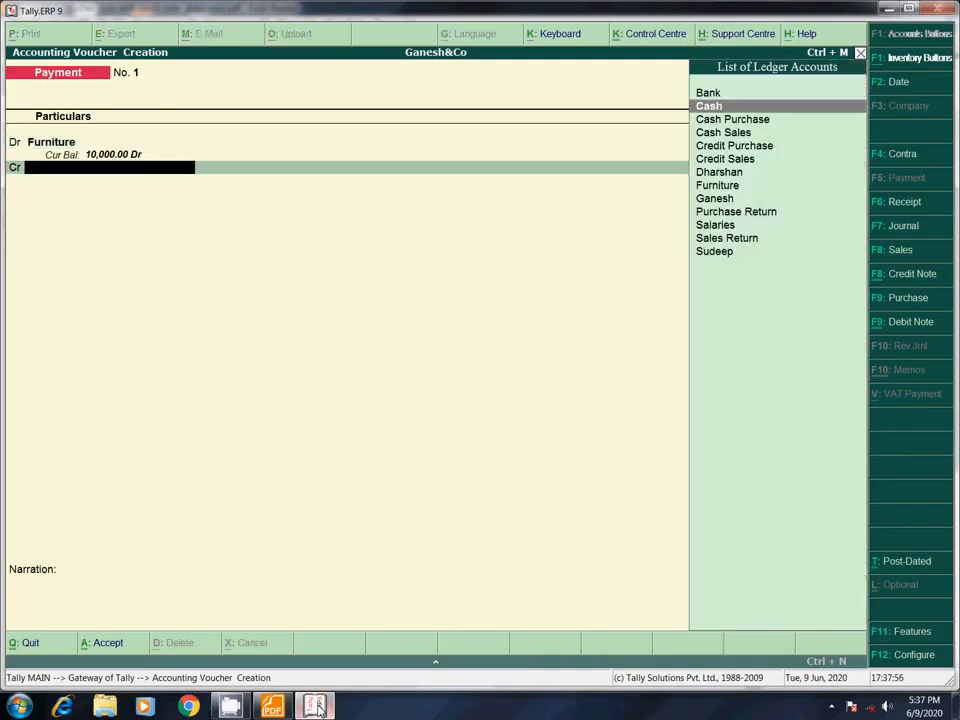
{"action": "key", "text": "Return"}
{"action": "key", "text": "Return"}
{"action": "key", "text": "Return"}
{"action": "key", "text": "Return"}
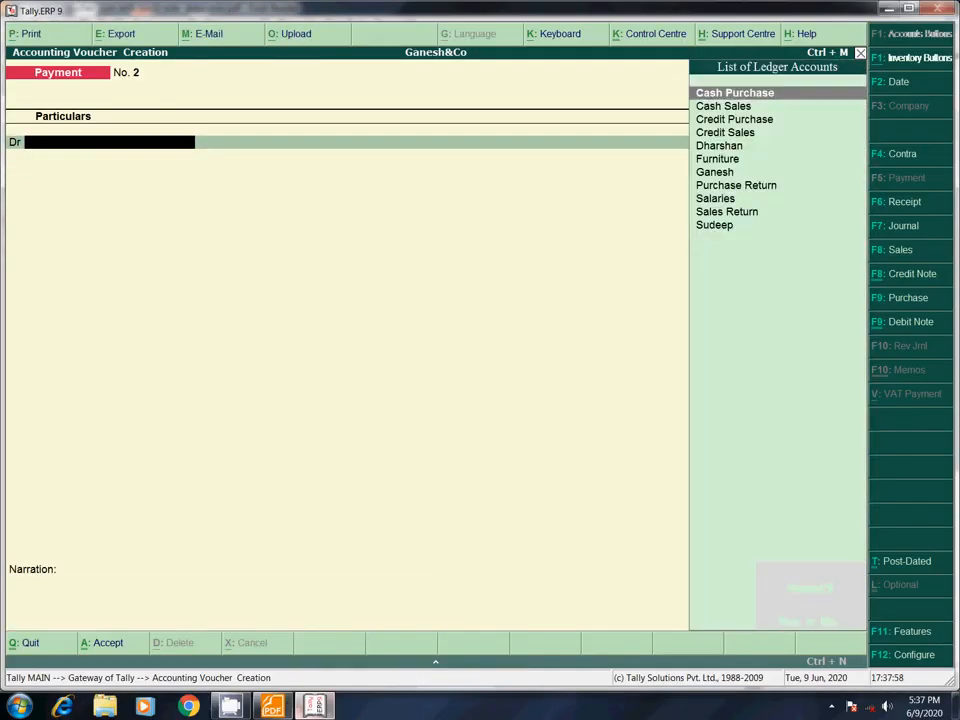
Debit the supplier's ledger 8,000 for the 21-01-2012 payment in the PDF, allocating it as Agst Ref to pending bill 2
{"action": "left_click", "coordinate": [274, 707]}
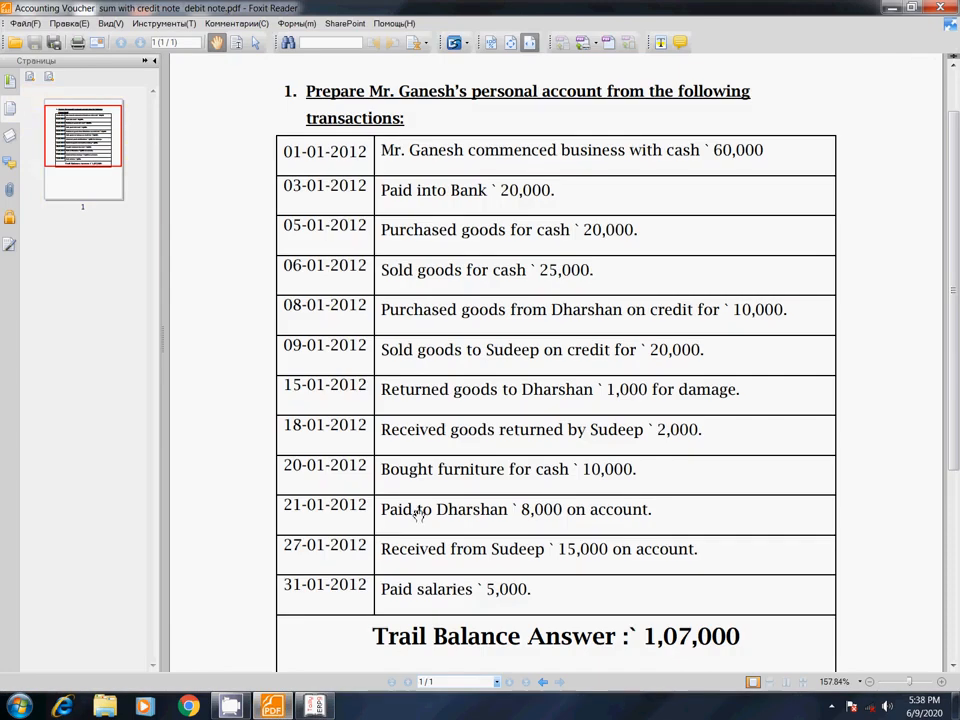
{"action": "left_click", "coordinate": [316, 707]}
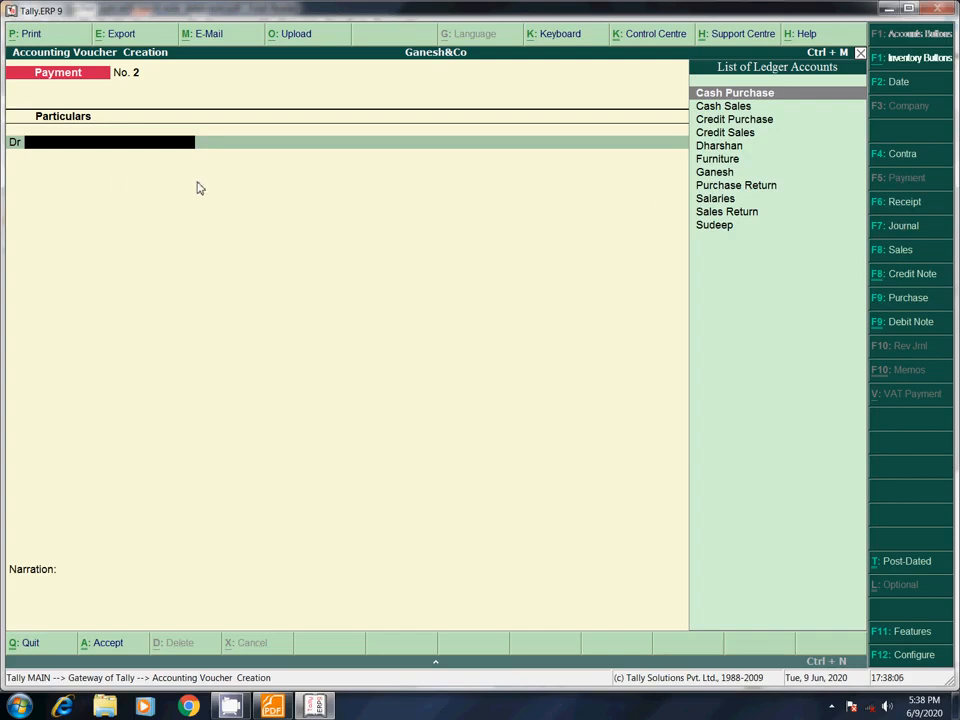
{"action": "type", "text": "D"}
{"action": "key", "text": "Return"}
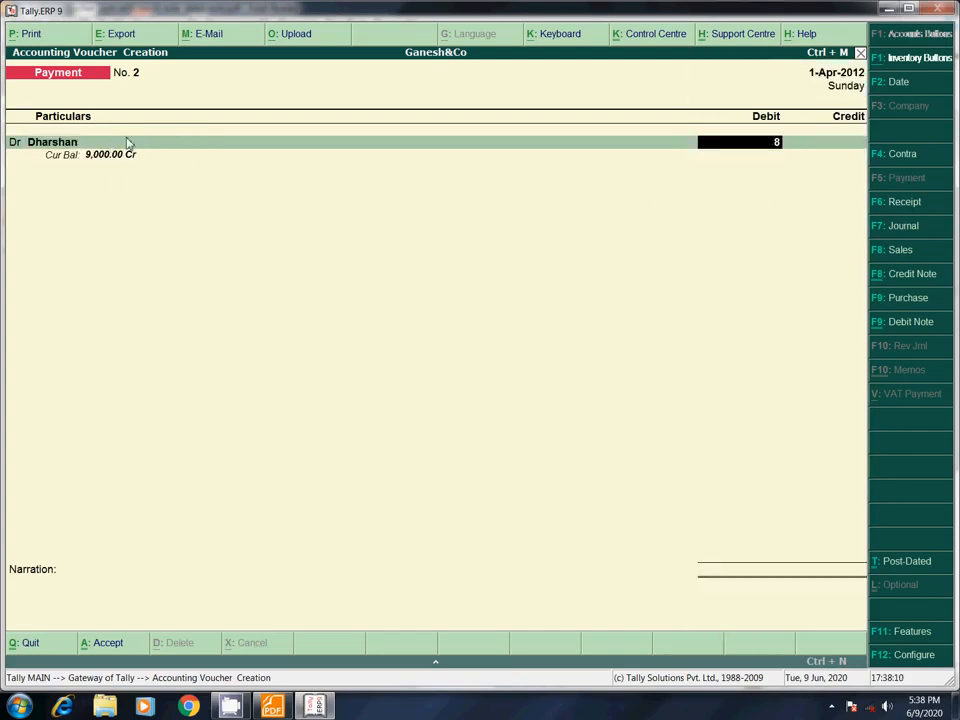
{"action": "key", "text": "Return"}
{"action": "key", "text": "Return"}
{"action": "key", "text": "Return"}
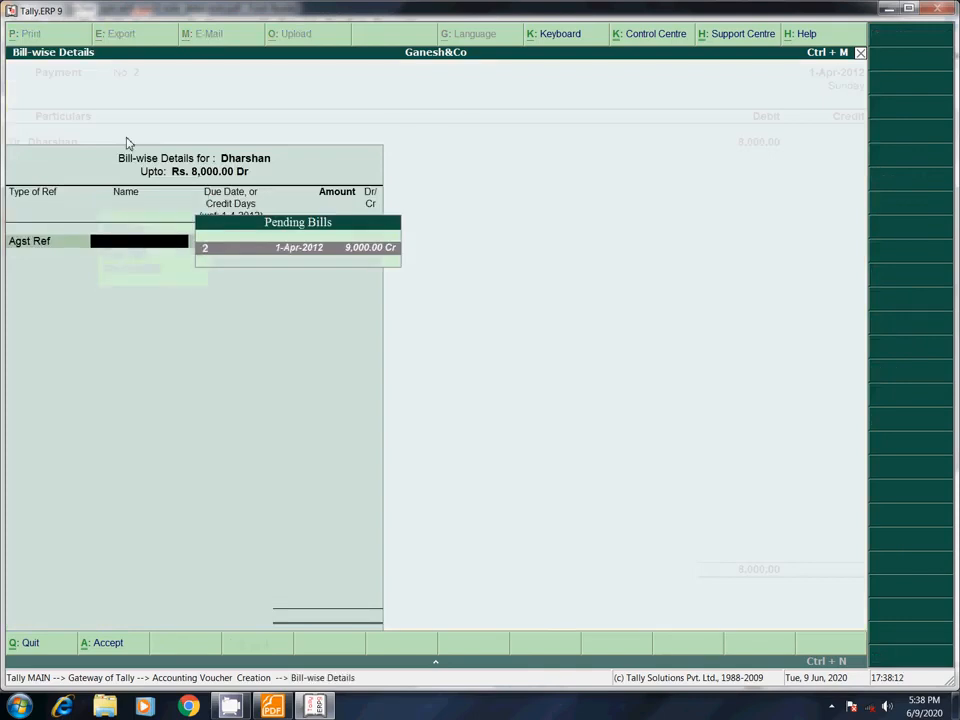
{"action": "key", "text": "Return"}
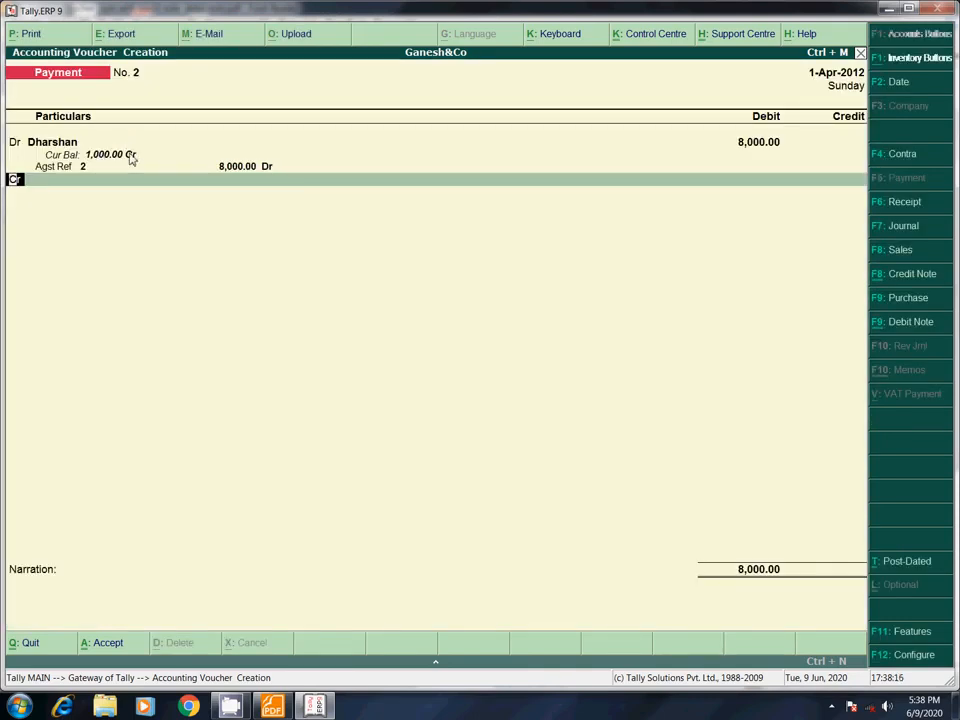
Credit the Cash ledger 8,000, leave the narration blank, and save the supplier payment voucher
{"action": "type", "text": "c"}
{"action": "key", "text": "Return"}
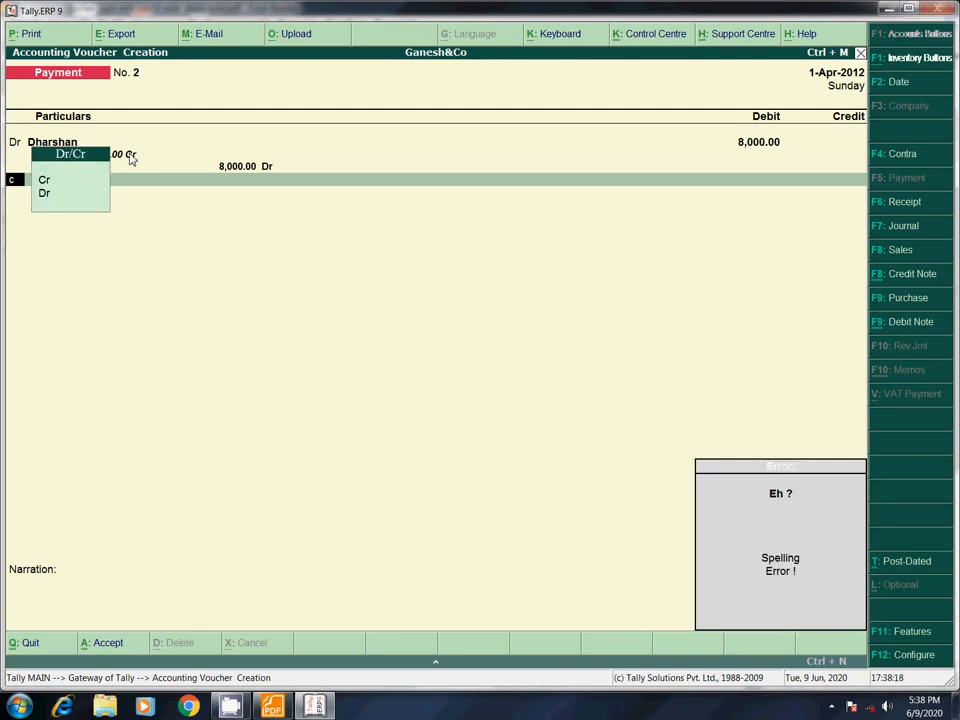
{"action": "key", "text": "Return"}
{"action": "type", "text": "Cas"}
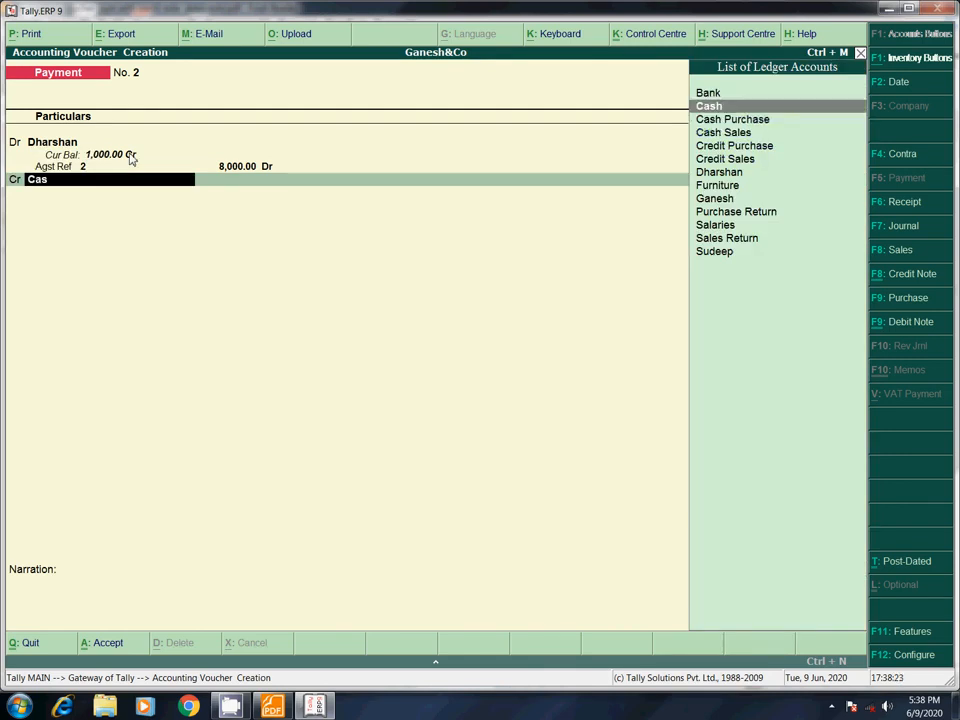
{"action": "key", "text": "Return"}
{"action": "key", "text": "Return"}
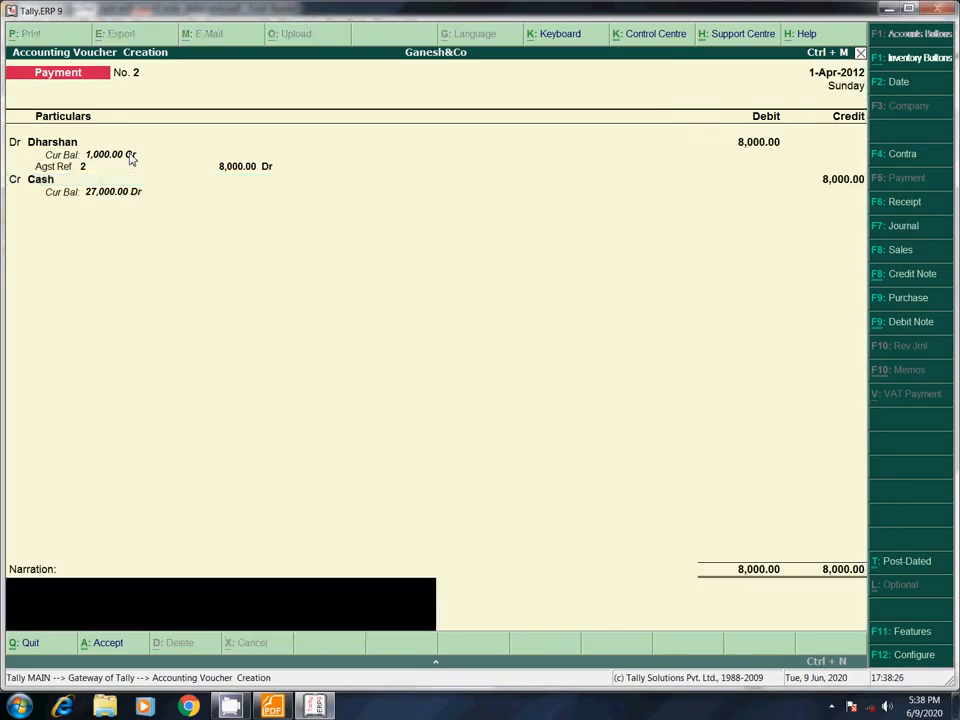
{"action": "key", "text": "Return"}
{"action": "key", "text": "Return"}
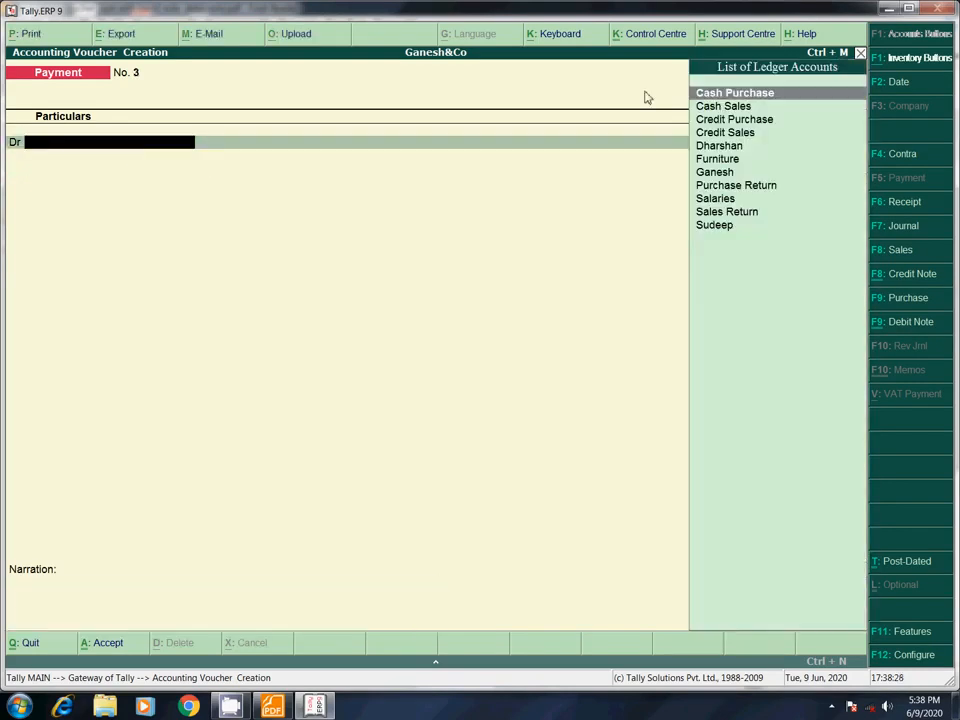
Start a Receipt voucher for the 27-01-2012 transaction in the PDF, with the customer's ledger as the credit account
{"action": "left_click", "coordinate": [890, 205]}
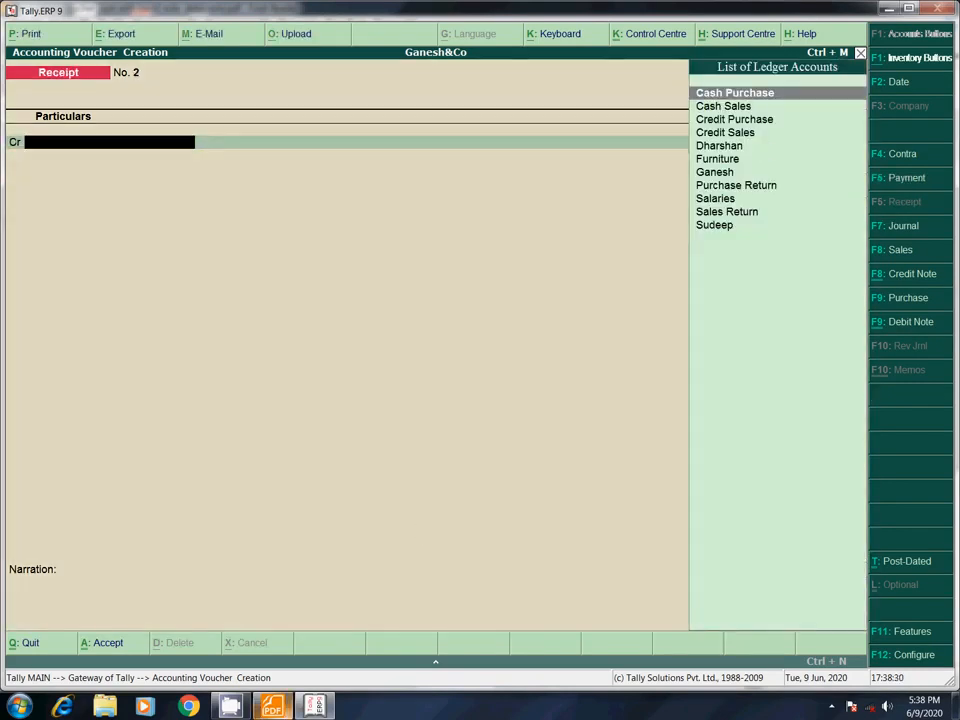
{"action": "left_click", "coordinate": [273, 707]}
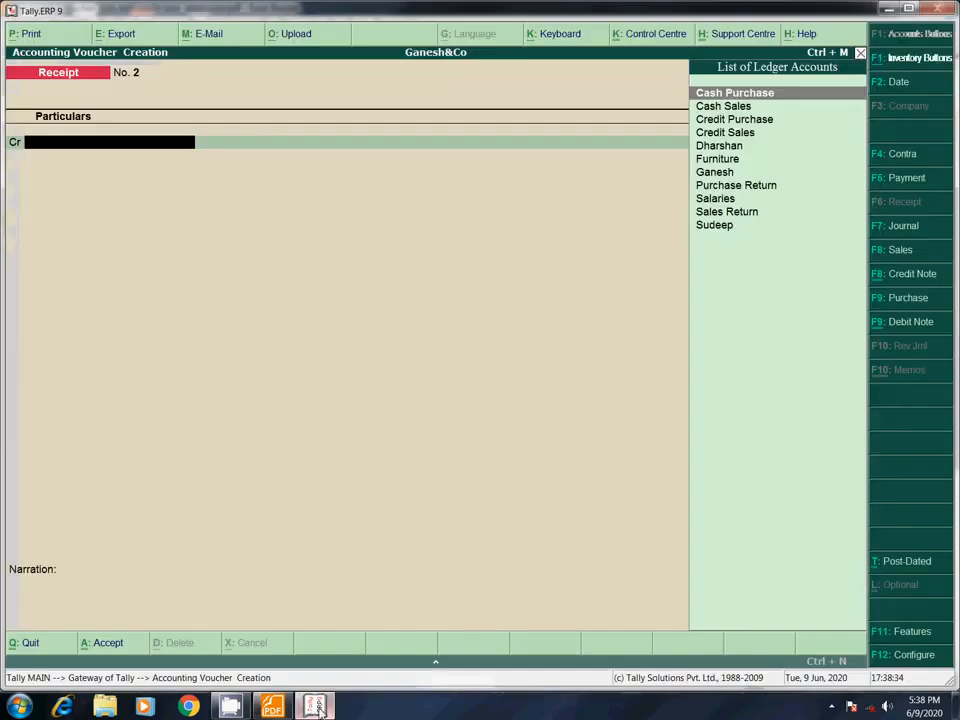
{"action": "left_click", "coordinate": [314, 707]}
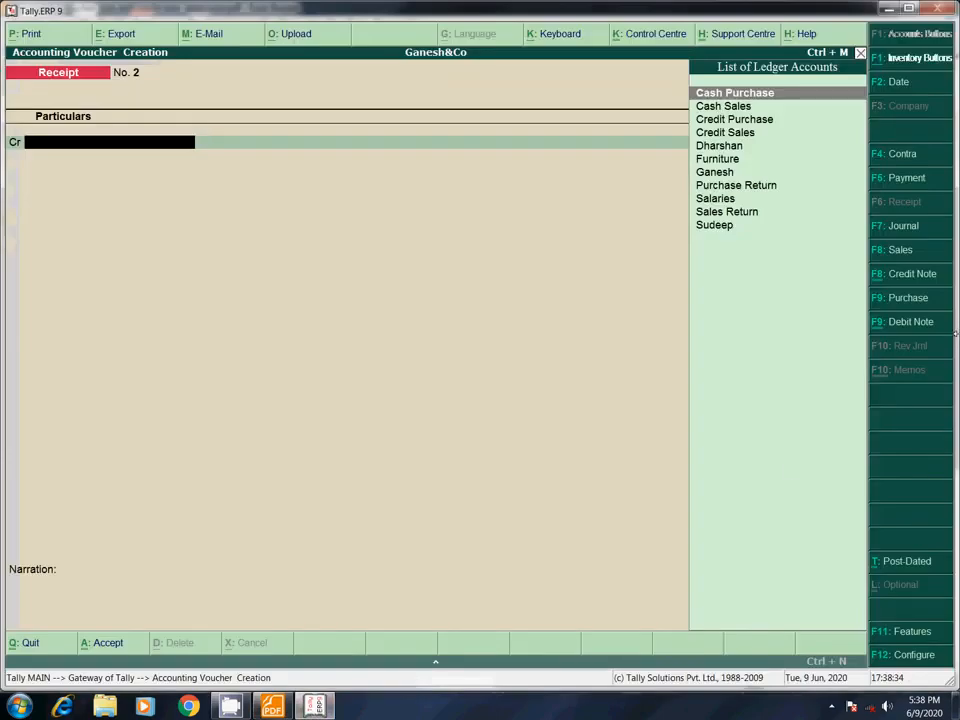
{"action": "type", "text": "Sude"}
{"action": "key", "text": "Return"}
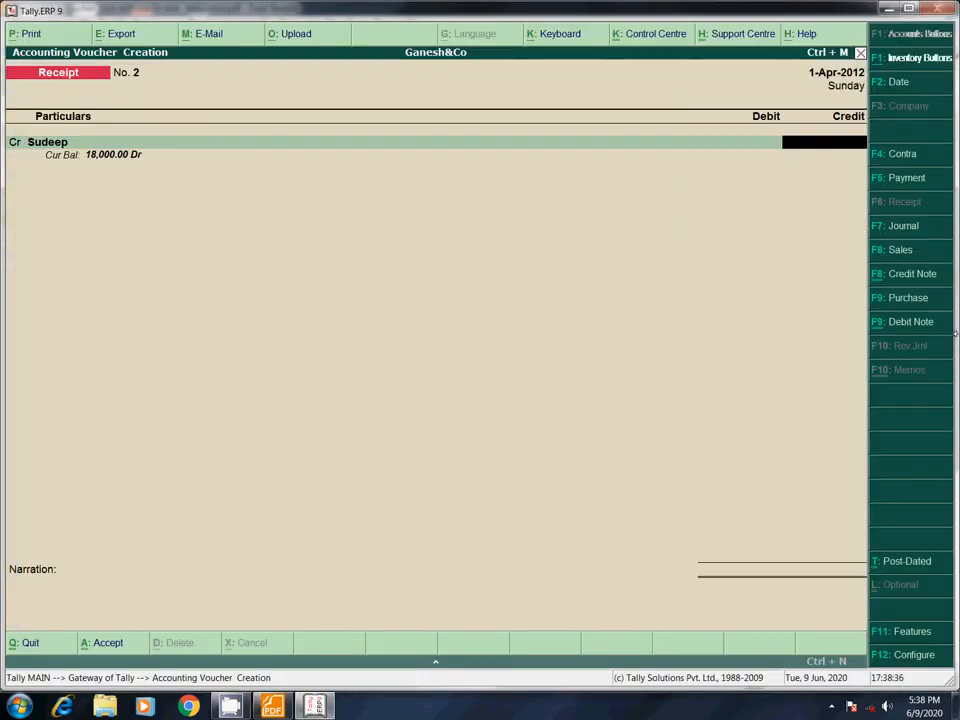
Credit the customer 15,000, allocating the full amount as Agst Ref to pending bill 2
{"action": "type", "text": "15,000.00"}
{"action": "key", "text": "Return"}
{"action": "key", "text": "Return"}
{"action": "key", "text": "Return"}
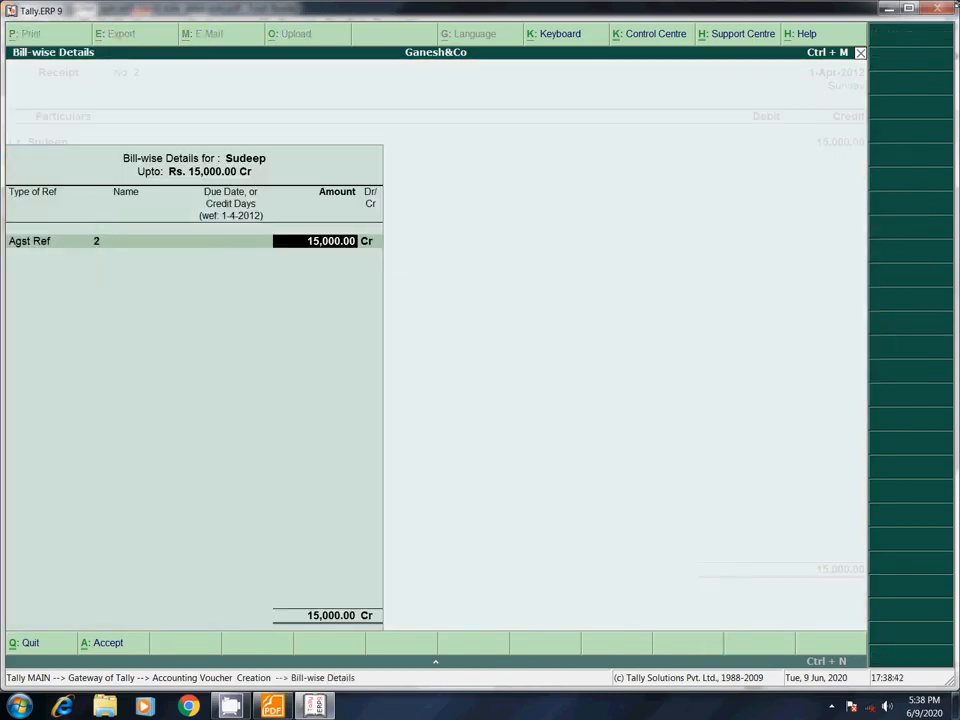
{"action": "key", "text": "Return"}
{"action": "key", "text": "Return"}
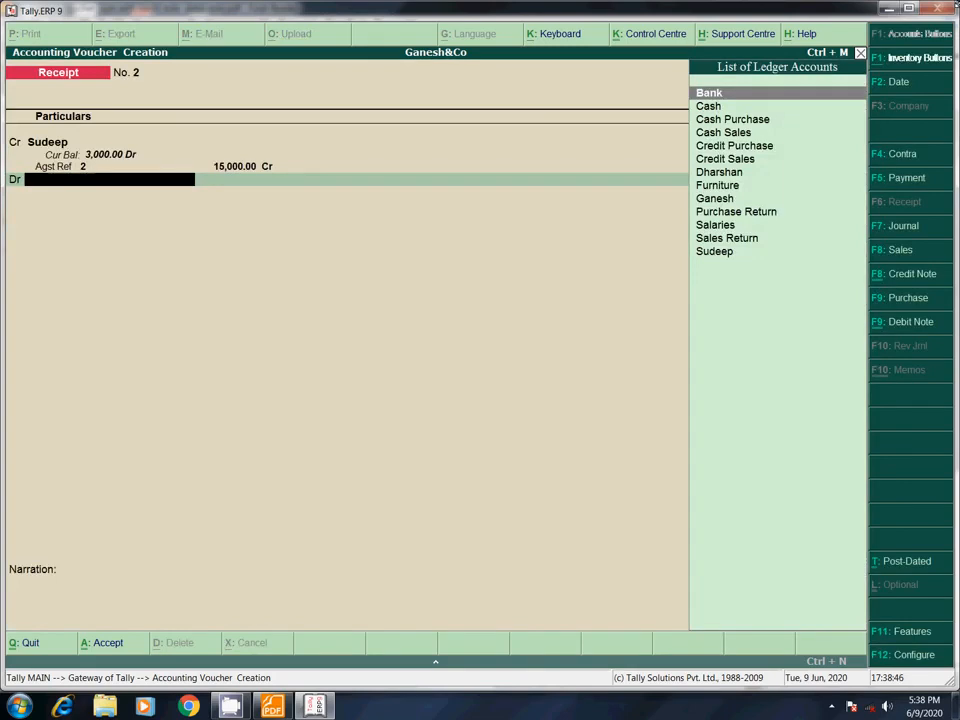
Debit the Cash ledger 15,000, leave the narration blank, and save the receipt voucher
{"action": "type", "text": "Ca"}
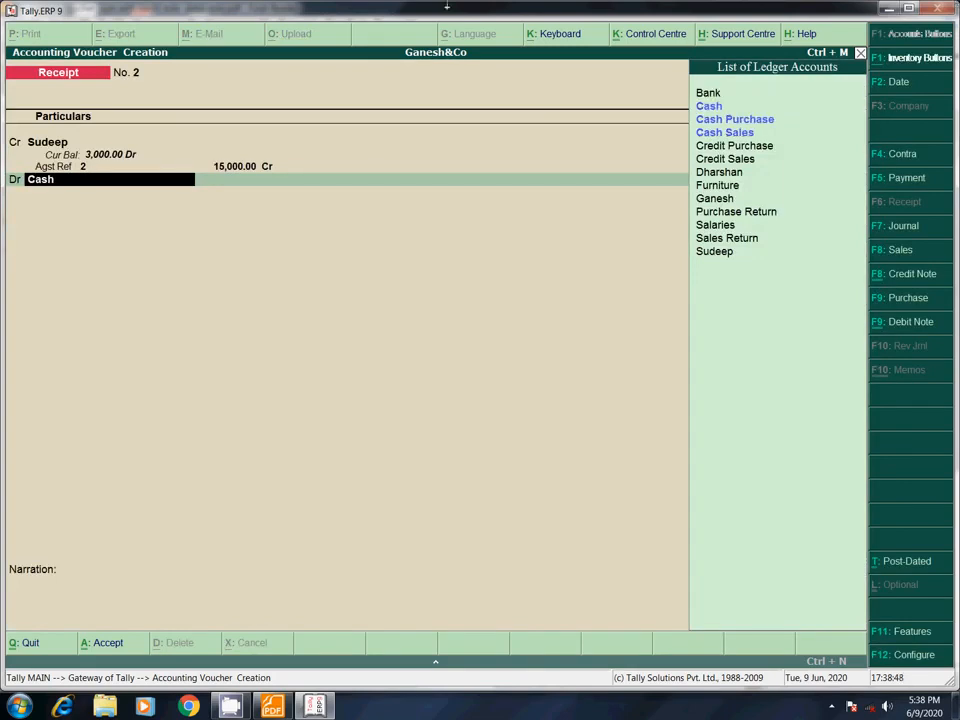
{"action": "type", "text": "sh"}
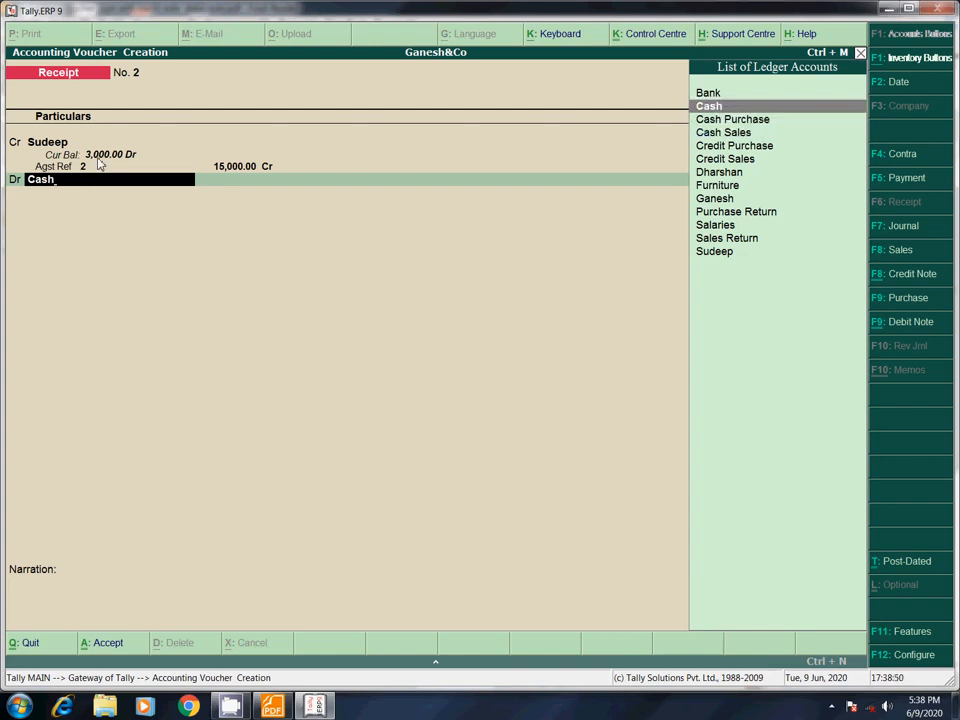
{"action": "key", "text": "Return"}
{"action": "key", "text": "Return"}
{"action": "key", "text": "Return"}
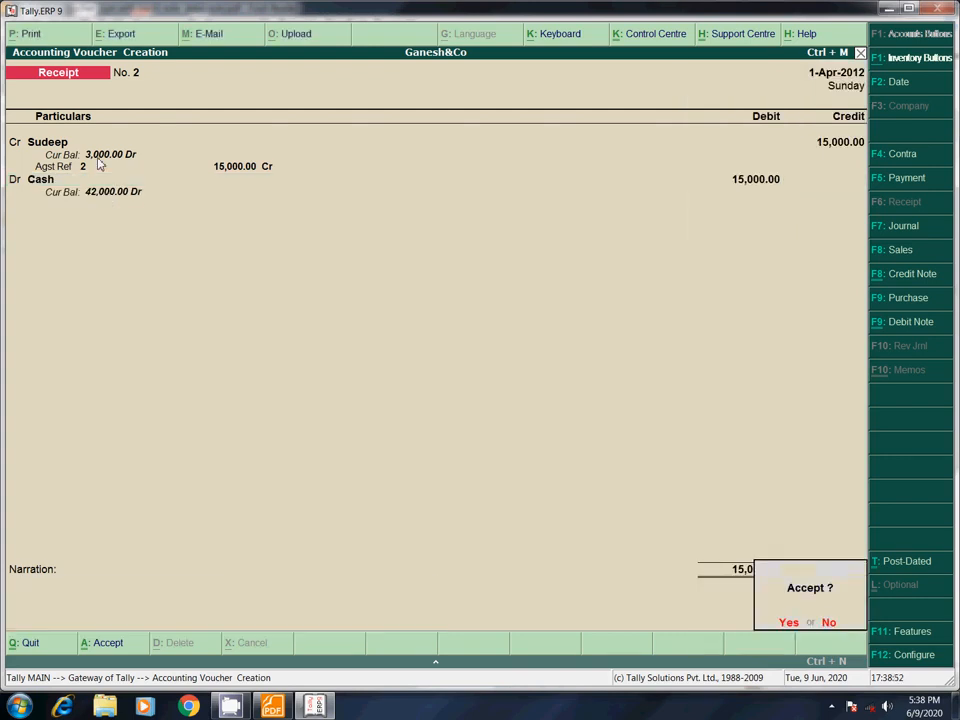
{"action": "key", "text": "Return"}
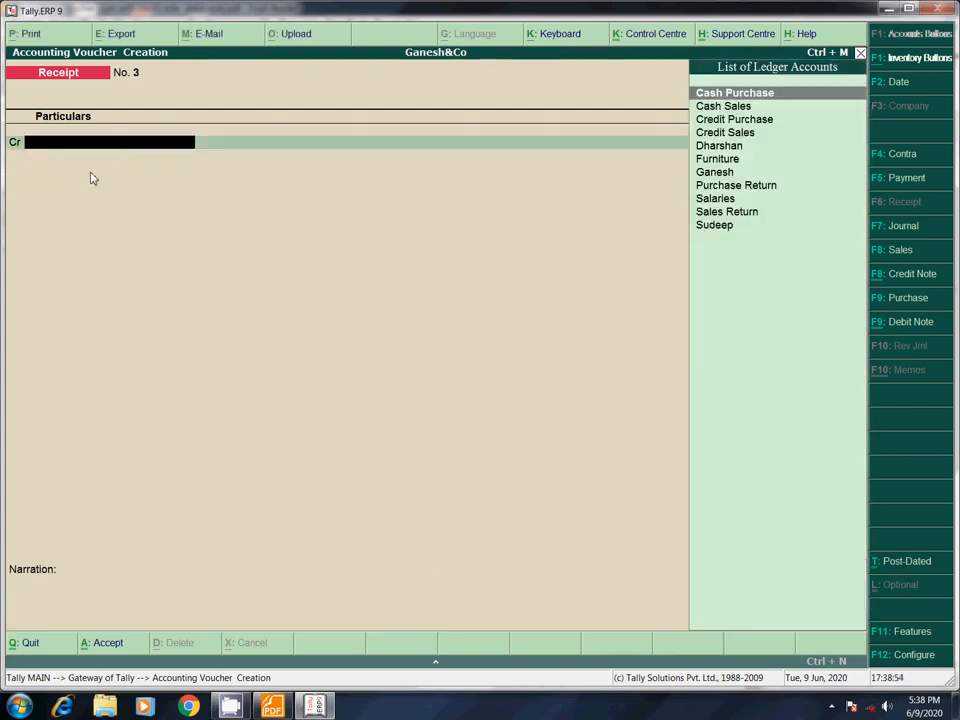
Start a Payment voucher for the 31-01-2012 salaries entry in the PDF and debit the Salaries ledger 5,000
{"action": "left_click", "coordinate": [272, 706]}
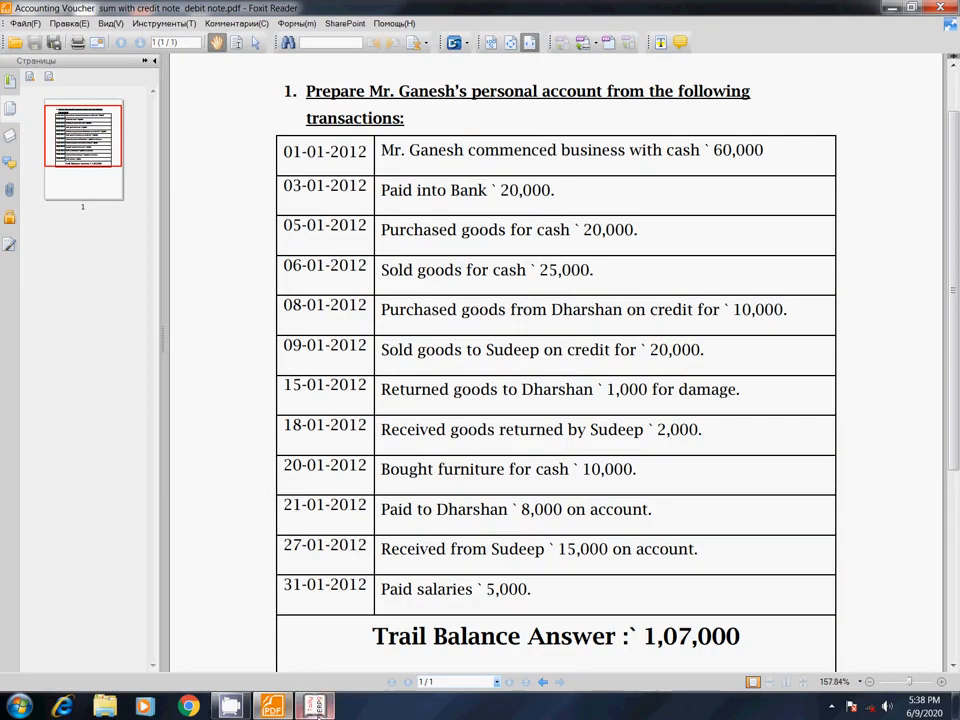
{"action": "left_click", "coordinate": [314, 706]}
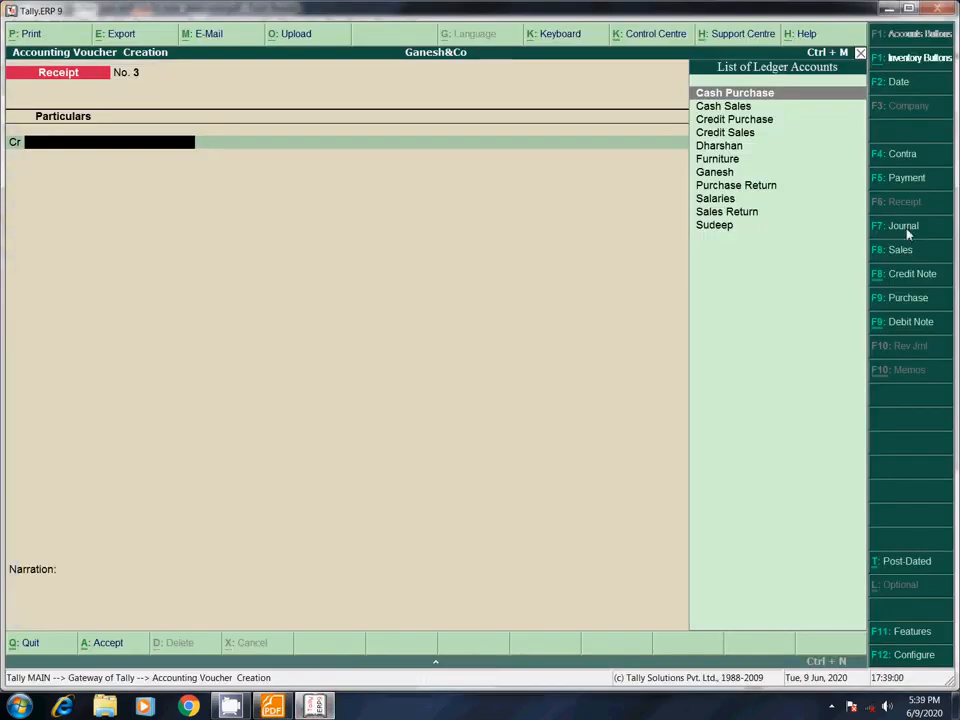
{"action": "left_click", "coordinate": [916, 185]}
{"action": "type", "text": "Sa"}
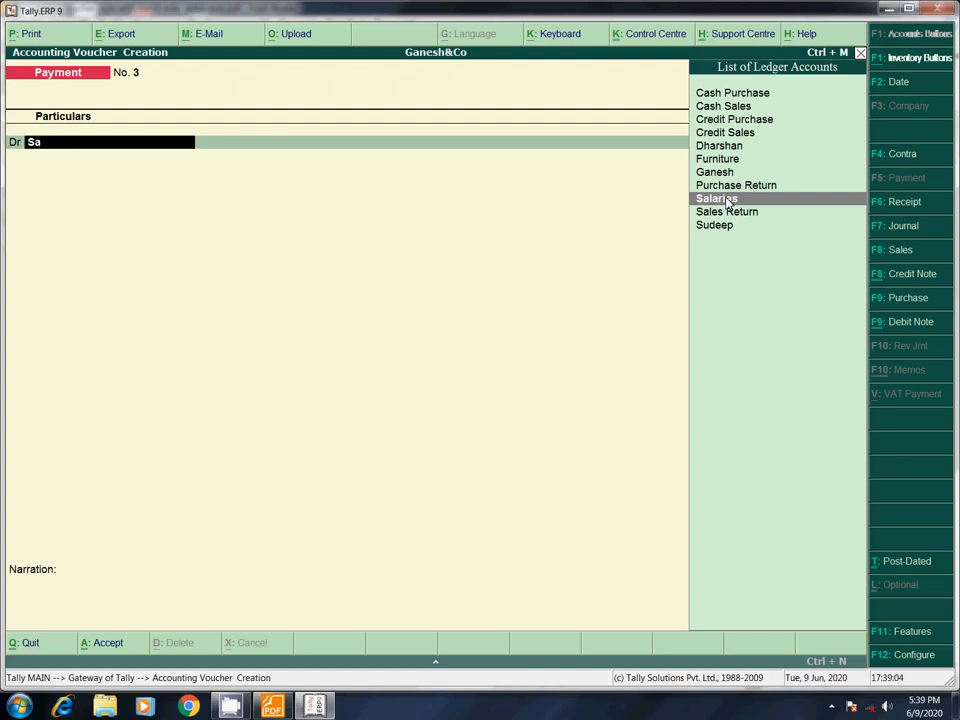
{"action": "left_click", "coordinate": [728, 199]}
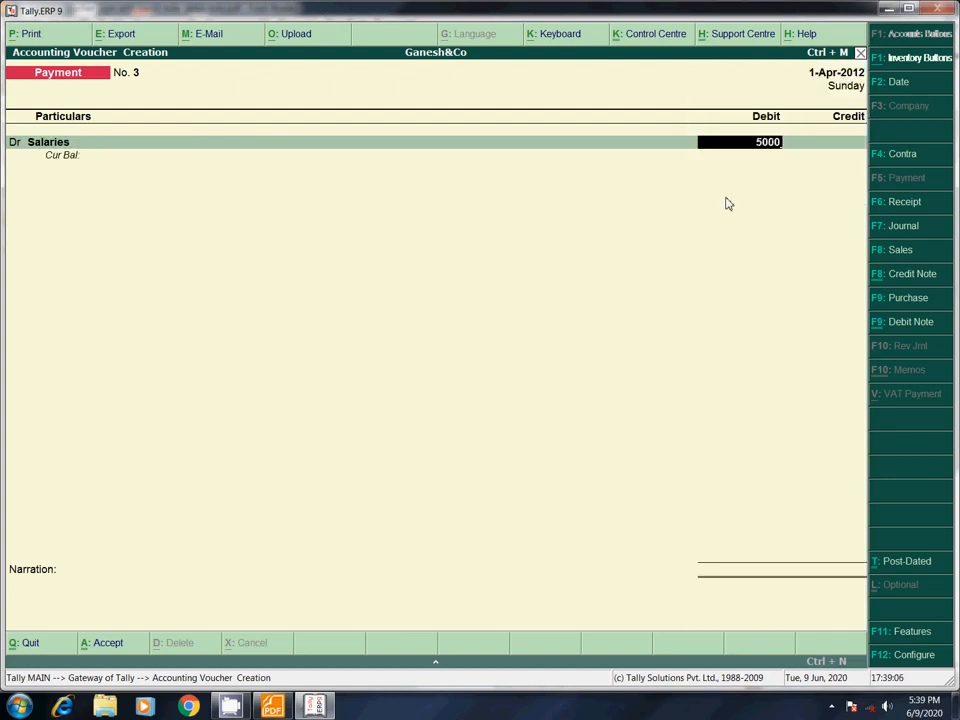
{"action": "key", "text": "Return"}
{"action": "key", "text": "Return"}
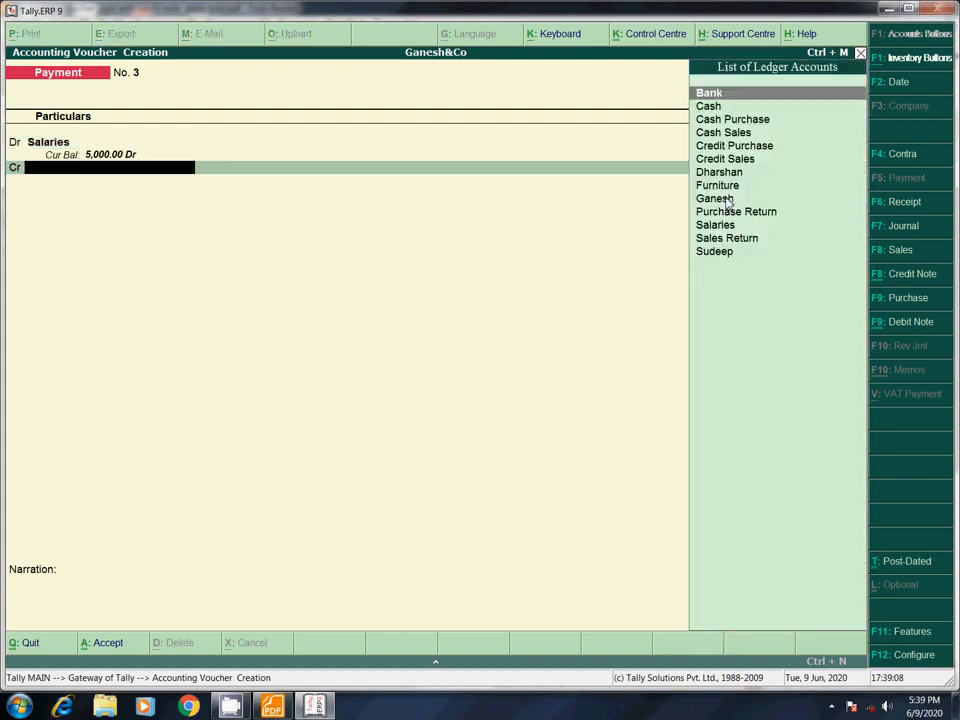
Credit the Cash ledger 5,000, leave the narration blank, and save the salaries payment voucher
{"action": "type", "text": "Cas"}
{"action": "key", "text": "Return"}
{"action": "key", "text": "Return"}
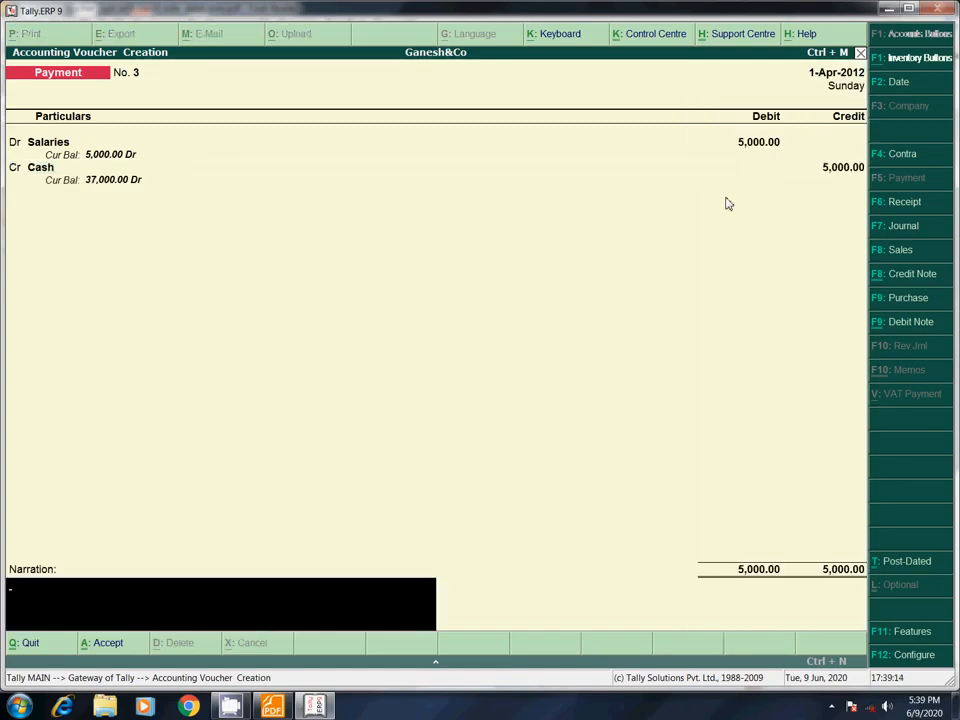
{"action": "key", "text": "Return"}
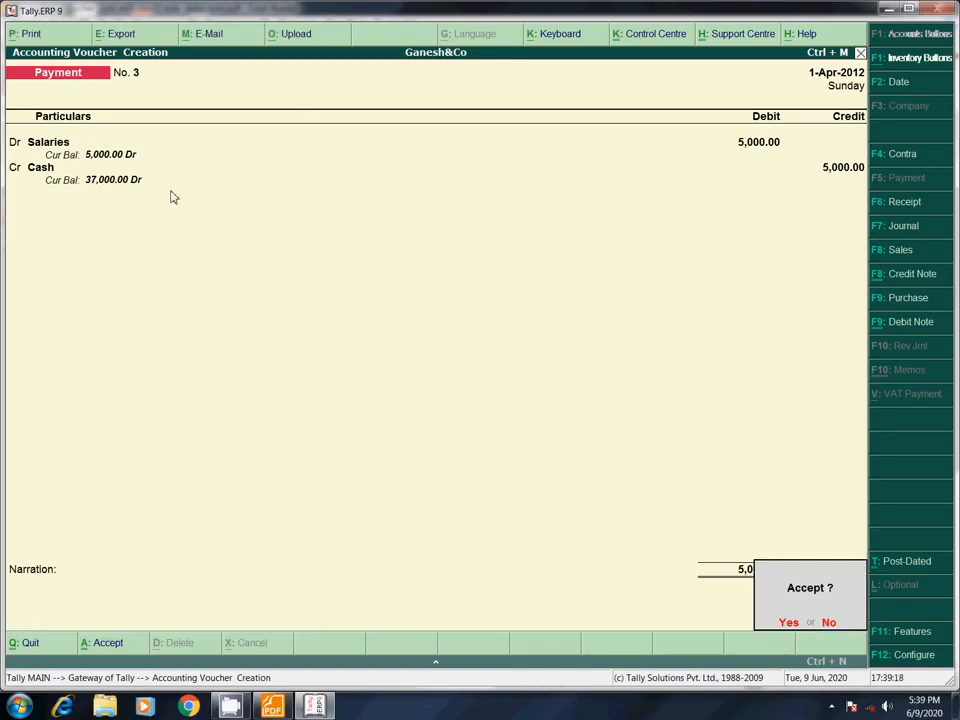
{"action": "key", "text": "Return"}
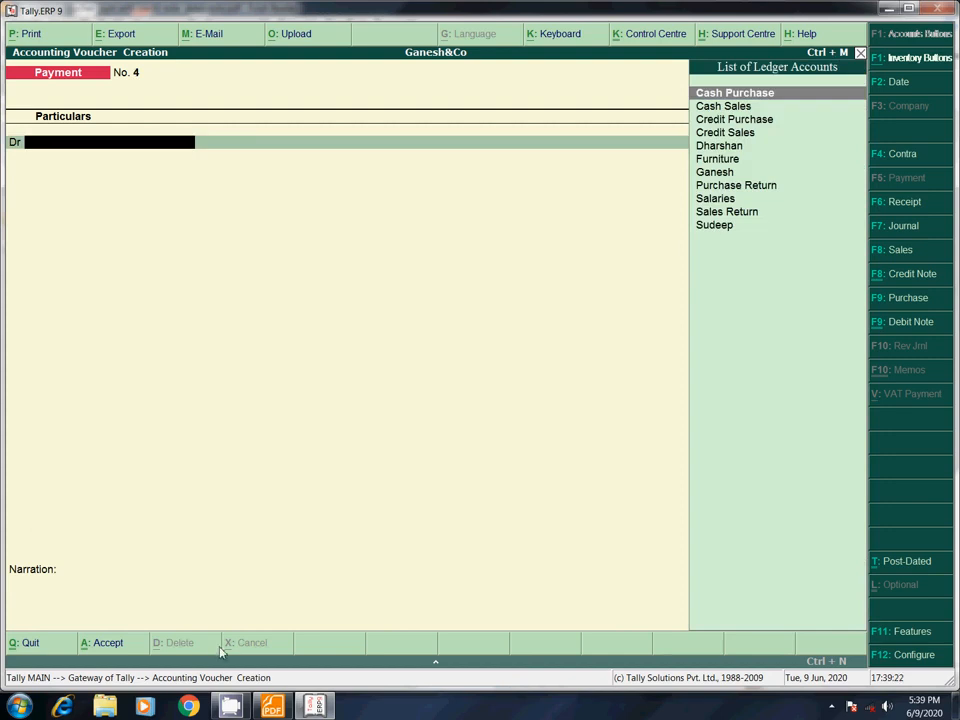
Leave voucher entry for the Gateway of Tally and check the expected trial balance answer in the PDF exercise
{"action": "left_click", "coordinate": [272, 706]}
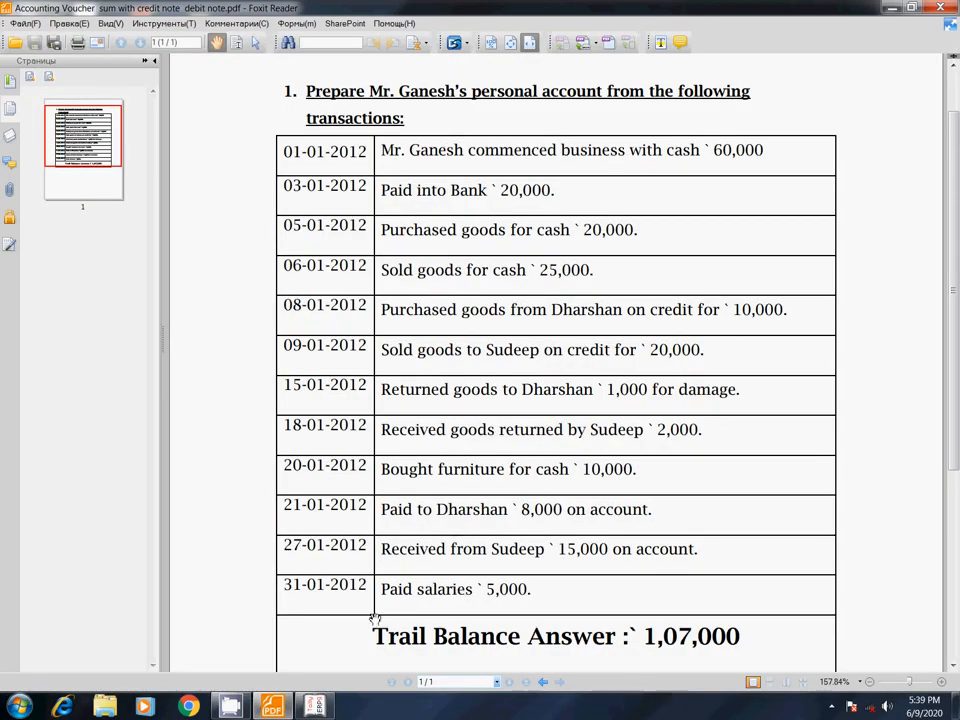
{"action": "left_click", "coordinate": [314, 706]}
{"action": "key", "text": "Escape"}
{"action": "key", "text": "Return"}
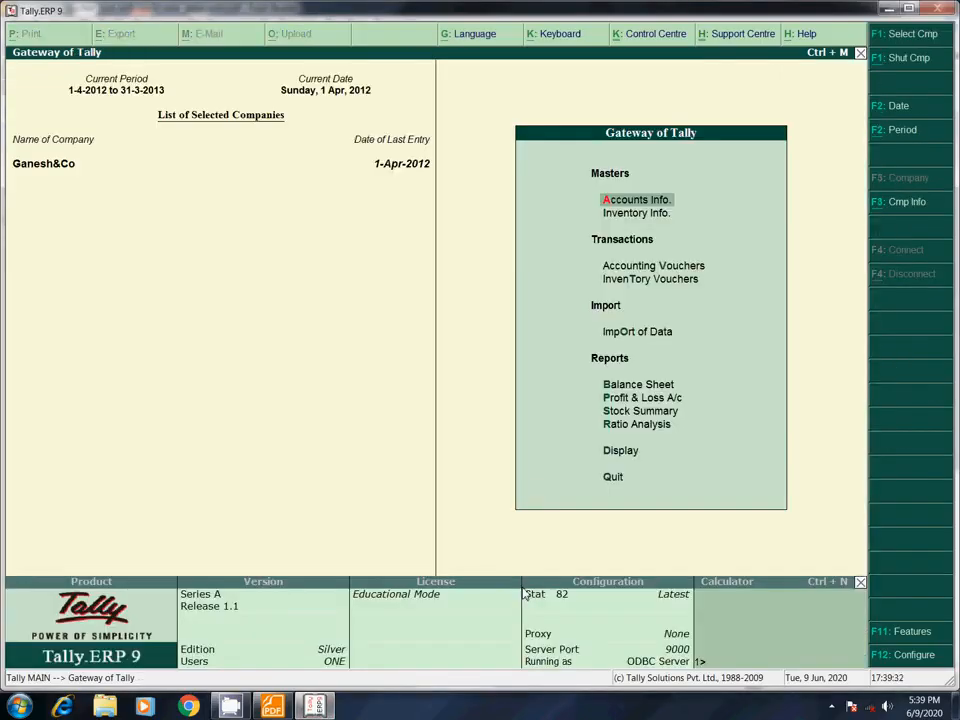
{"action": "left_click", "coordinate": [272, 706]}
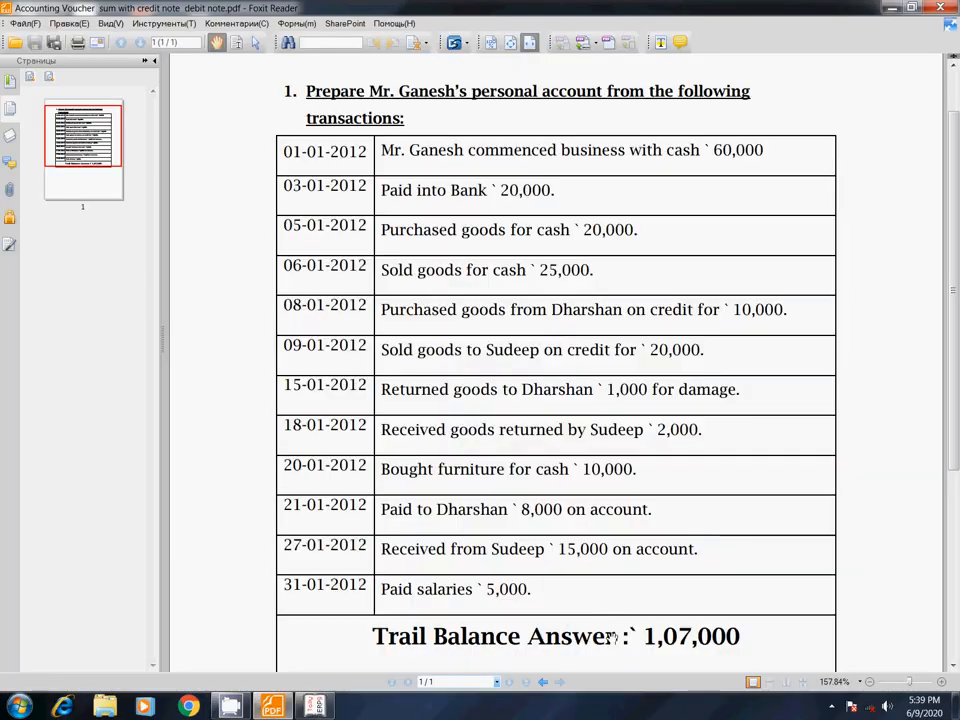
{"action": "left_click", "coordinate": [314, 706]}
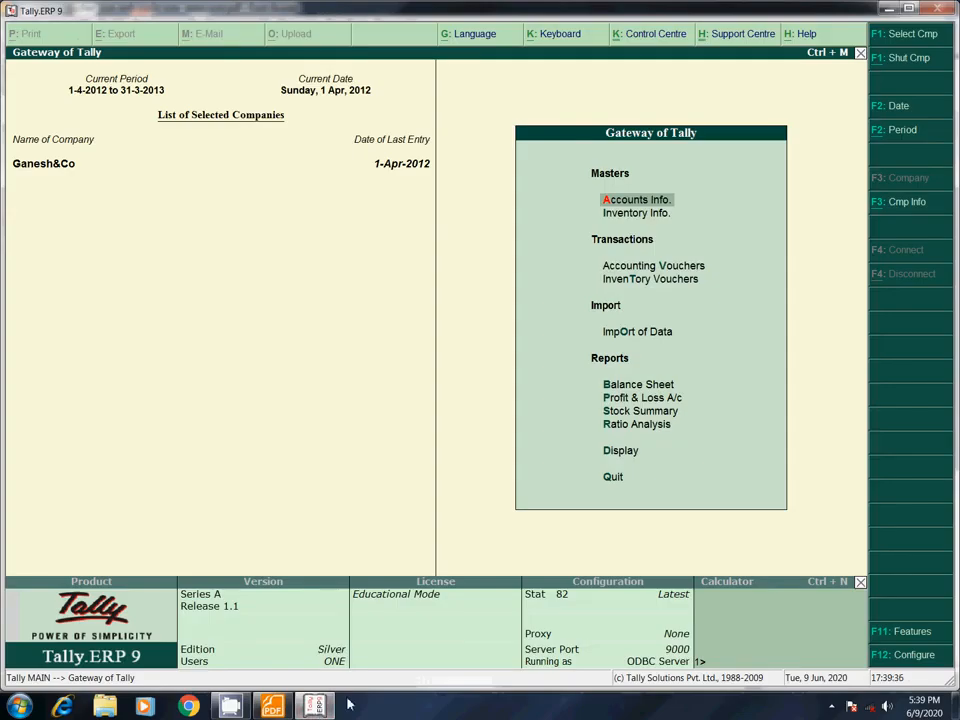
Display the Trial Balance in detailed view to compare it with the PDF answer, and return to the Gateway of Tally
{"action": "key", "text": "Down"}
{"action": "key", "text": "Down"}
{"action": "key", "text": "Down"}
{"action": "key", "text": "Down"}
{"action": "key", "text": "Down"}
{"action": "key", "text": "Down"}
{"action": "key", "text": "Down"}
{"action": "key", "text": "Down"}
{"action": "key", "text": "Down"}
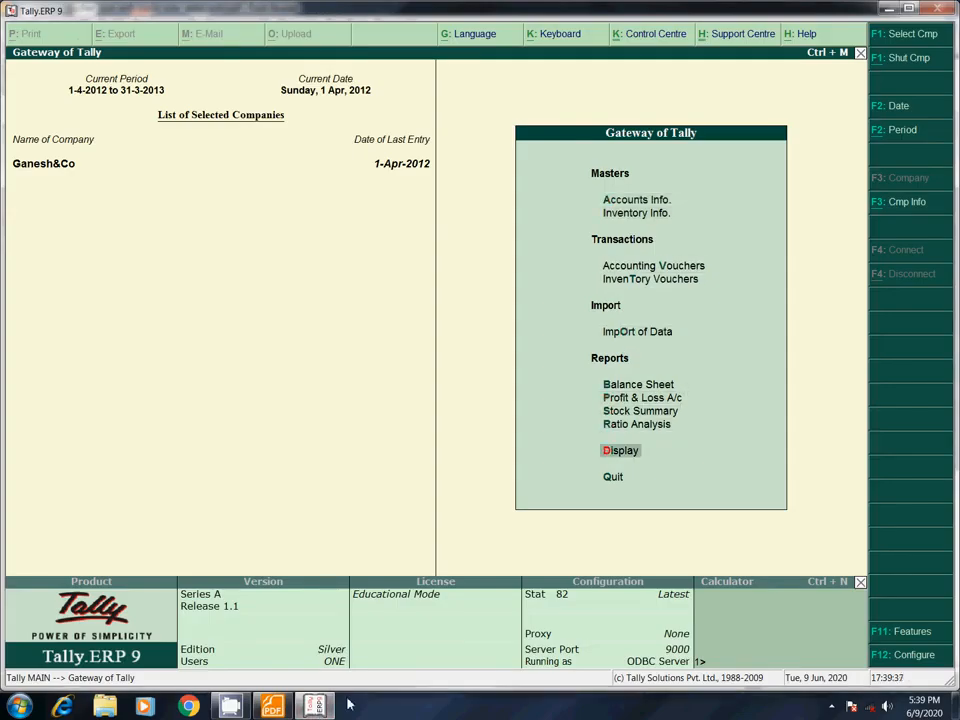
{"action": "key", "text": "Return"}
{"action": "key", "text": "Return"}
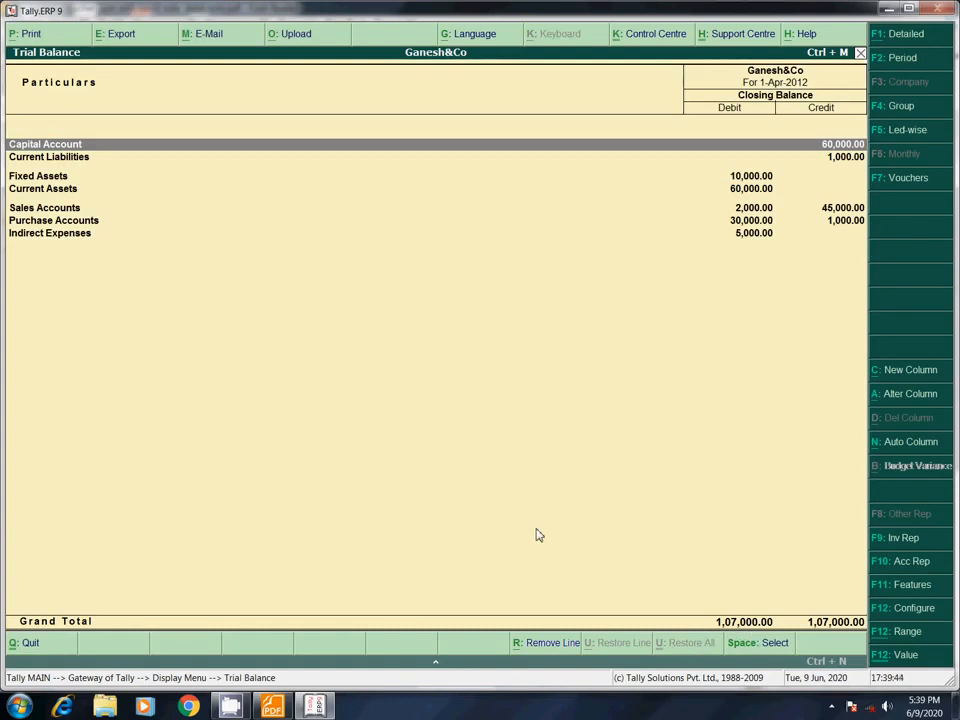
{"action": "key", "text": "alt+F1"}
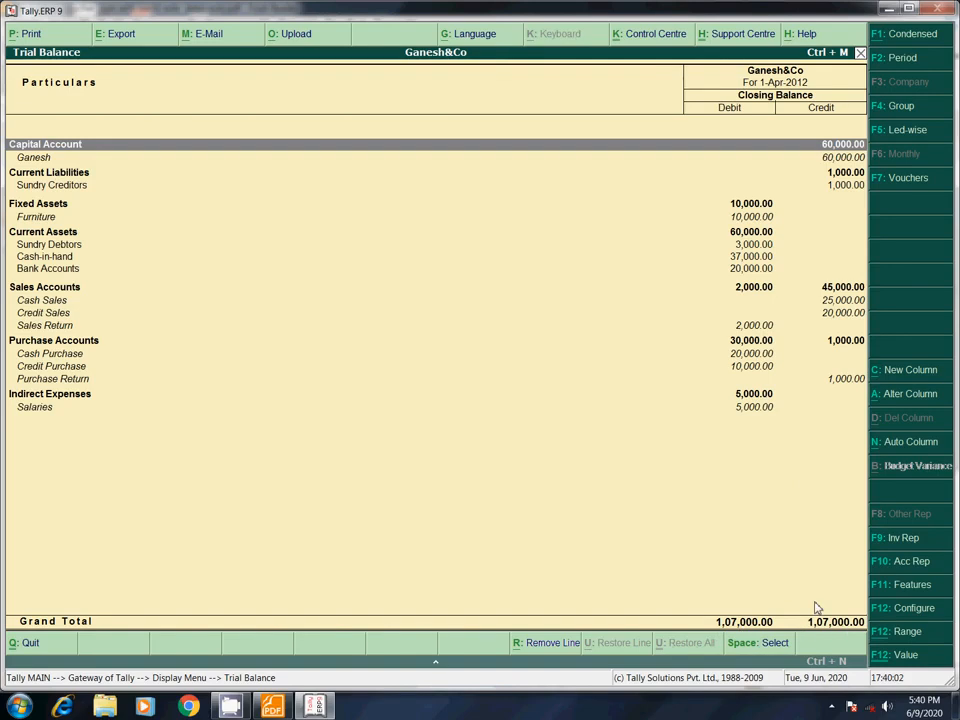
{"action": "key", "text": "Escape"}
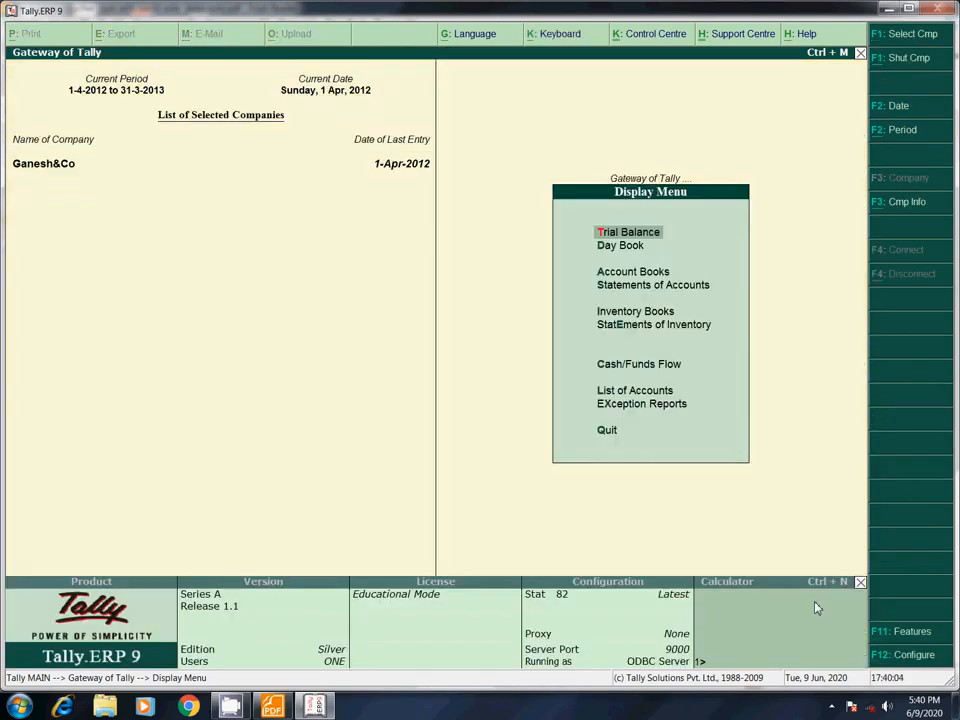
{"action": "key", "text": "Escape"}
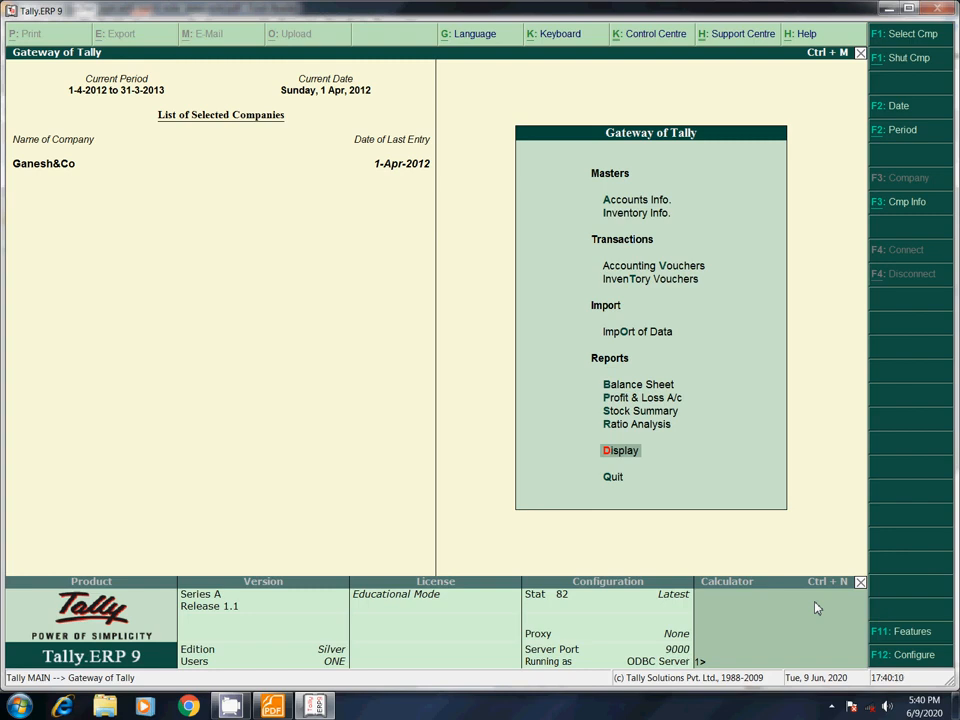
Review the recorded vouchers in the Day Book and return to the Gateway of Tally
{"action": "key", "text": "Return"}
{"action": "key", "text": "Down"}
{"action": "key", "text": "Return"}
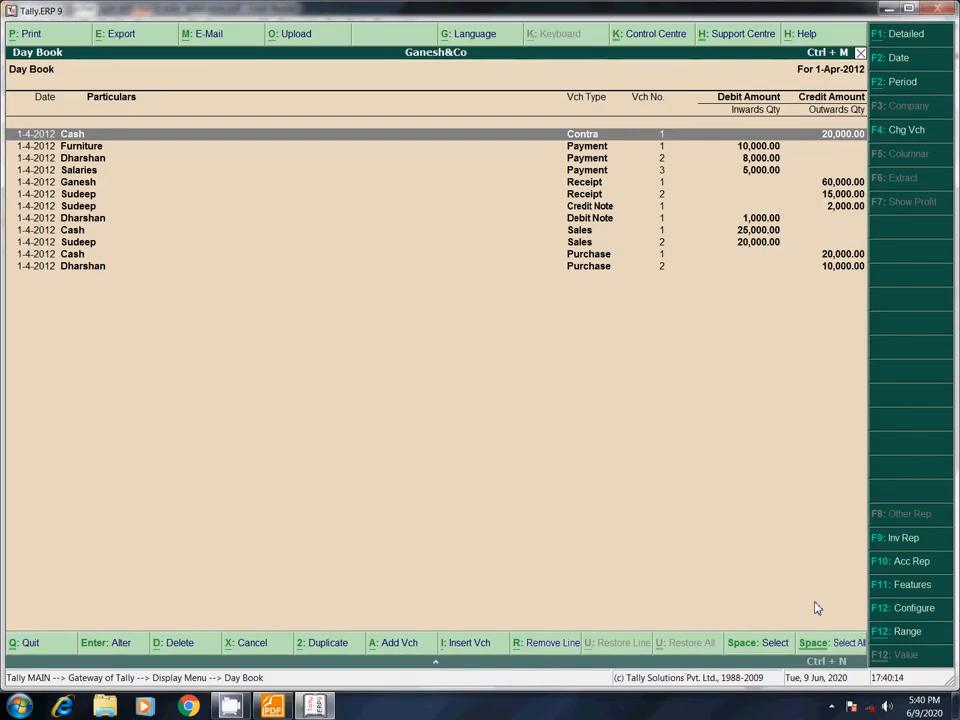
{"action": "key", "text": "Escape"}
{"action": "key", "text": "Escape"}
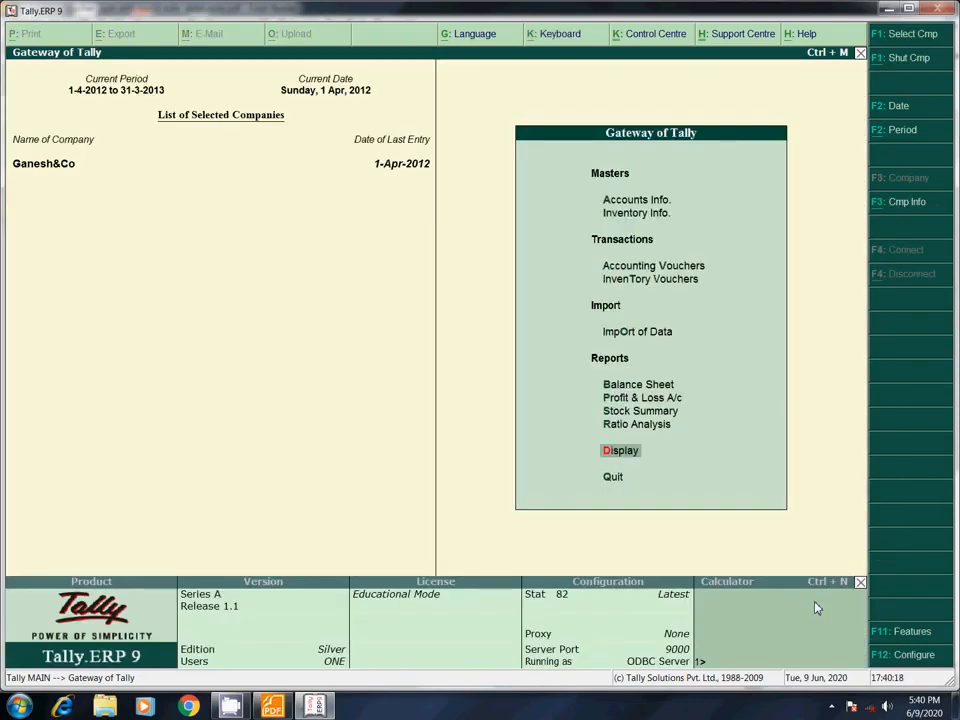
Open Accounting Vouchers and browse back through the saved vouchers to Debit Note No. 1
{"action": "key", "text": "Up"}
{"action": "key", "text": "Up"}
{"action": "key", "text": "Up"}
{"action": "key", "text": "Up"}
{"action": "key", "text": "Up"}
{"action": "key", "text": "Up"}
{"action": "key", "text": "Up"}
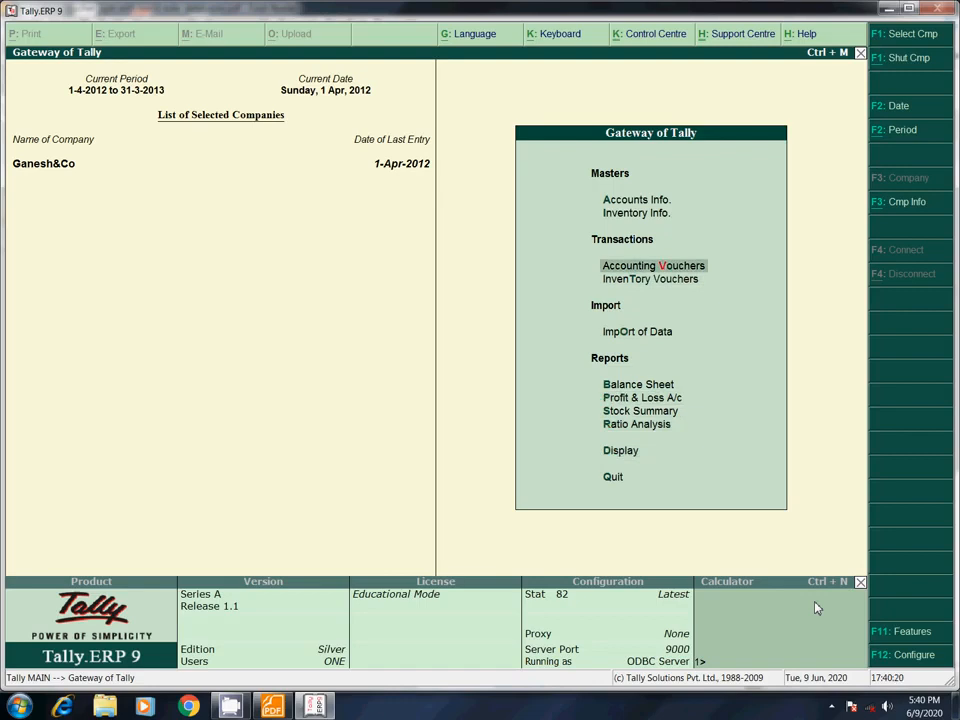
{"action": "key", "text": "Return"}
{"action": "key", "text": "Page_Up"}
{"action": "key", "text": "Page_Up"}
{"action": "key", "text": "Page_Up"}
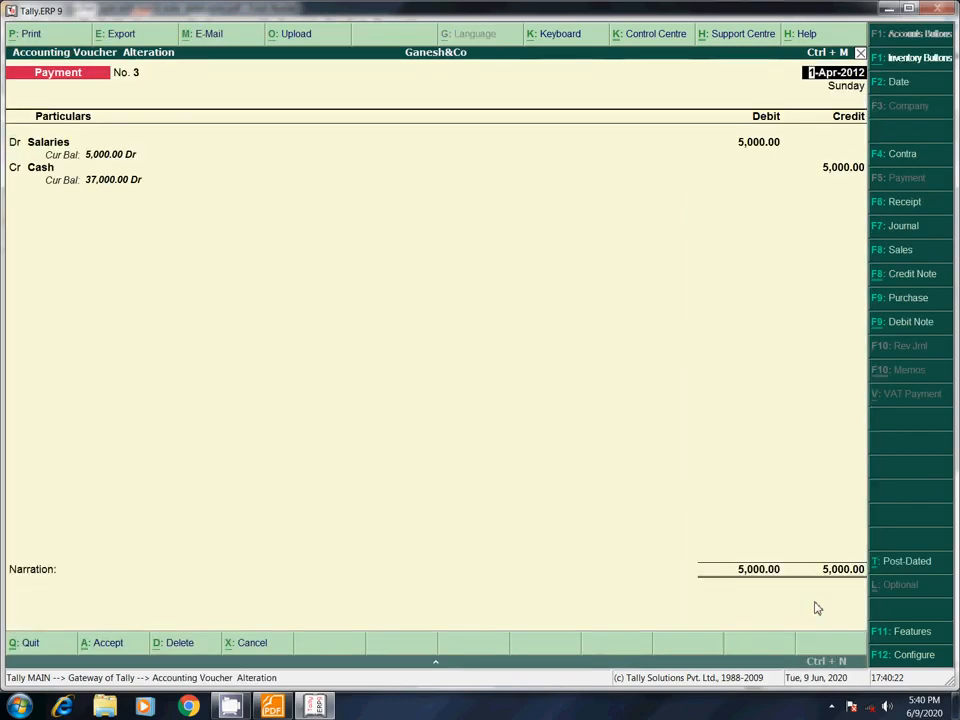
{"action": "key", "text": "Page_Up"}
{"action": "key", "text": "Page_Up"}
{"action": "key", "text": "Page_Up"}
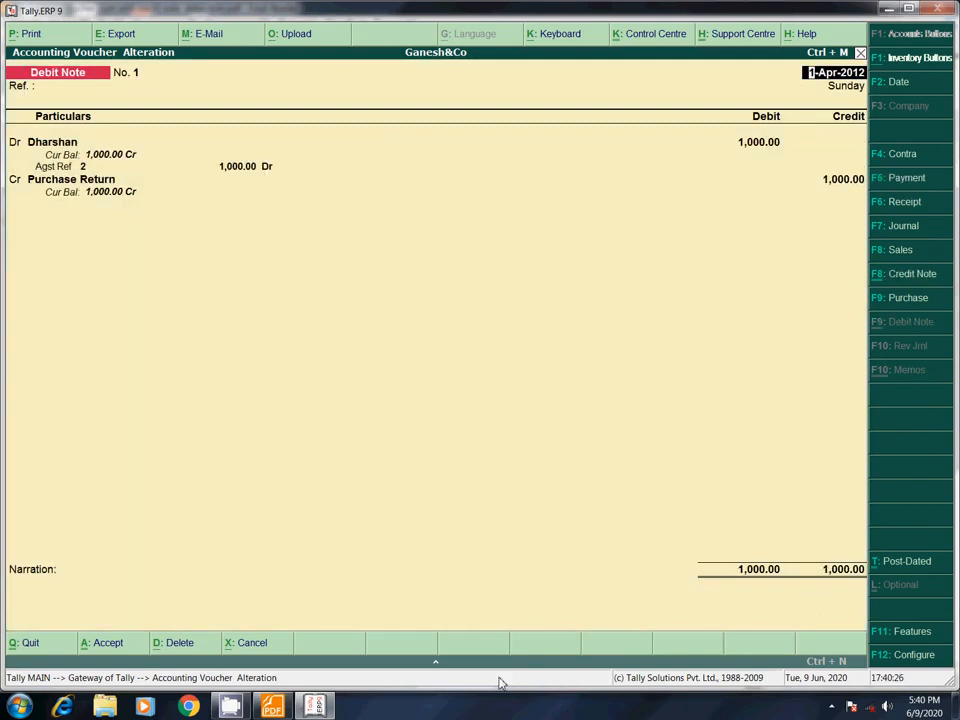
Go through the debit amount and bill allocation of Debit Note No. 1, accept it without edits, and switch to the PDF exercise
{"action": "mouse_move", "coordinate": [285, 696]}
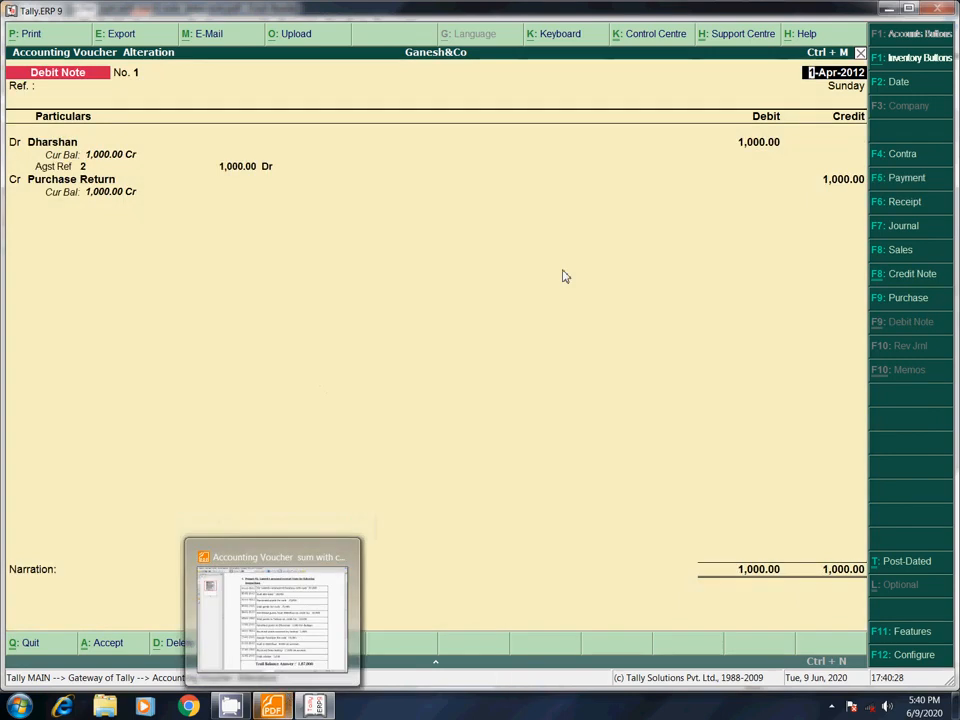
{"action": "left_click", "coordinate": [771, 148]}
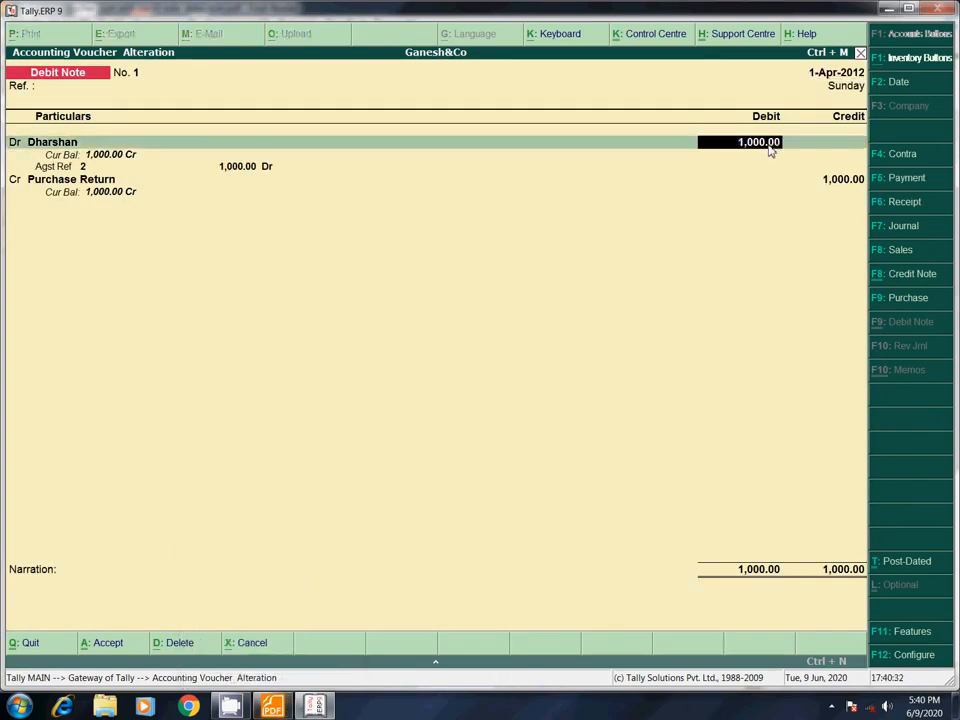
{"action": "key", "text": "Return"}
{"action": "key", "text": "Return"}
{"action": "key", "text": "Return"}
{"action": "key", "text": "Return"}
{"action": "key", "text": "Return"}
{"action": "key", "text": "Return"}
{"action": "key", "text": "Return"}
{"action": "key", "text": "Return"}
{"action": "key", "text": "Return"}
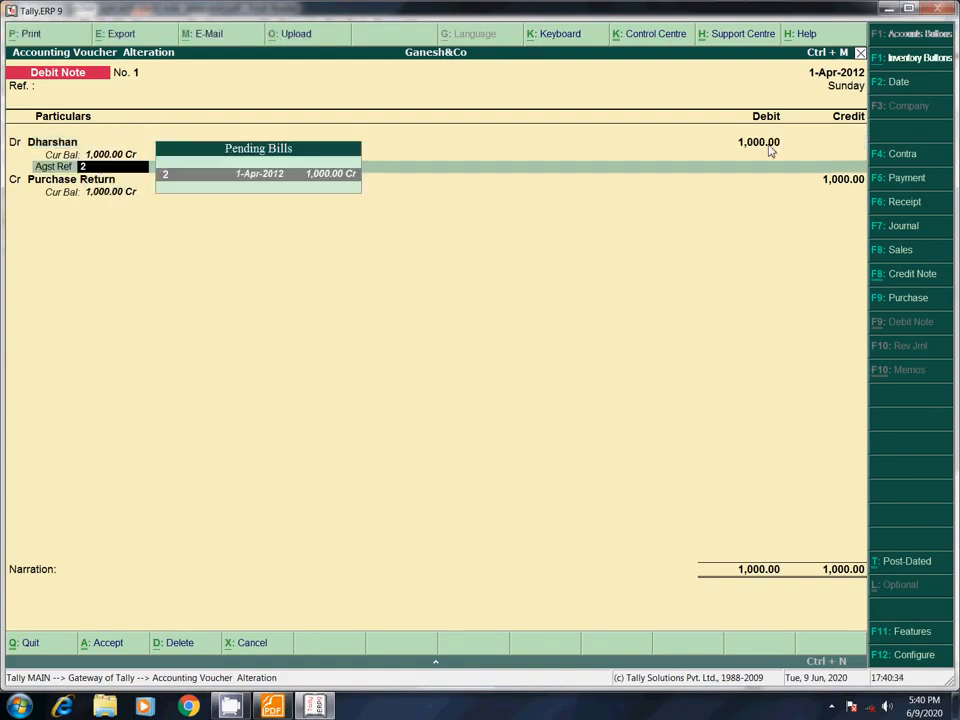
{"action": "key", "text": "Return"}
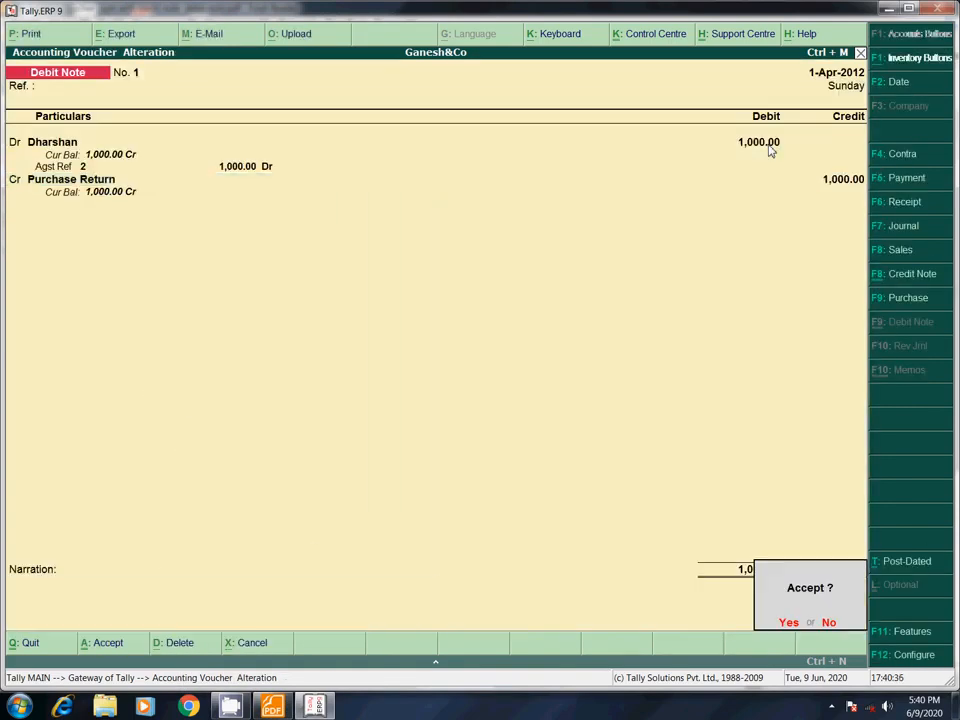
{"action": "key", "text": "Return"}
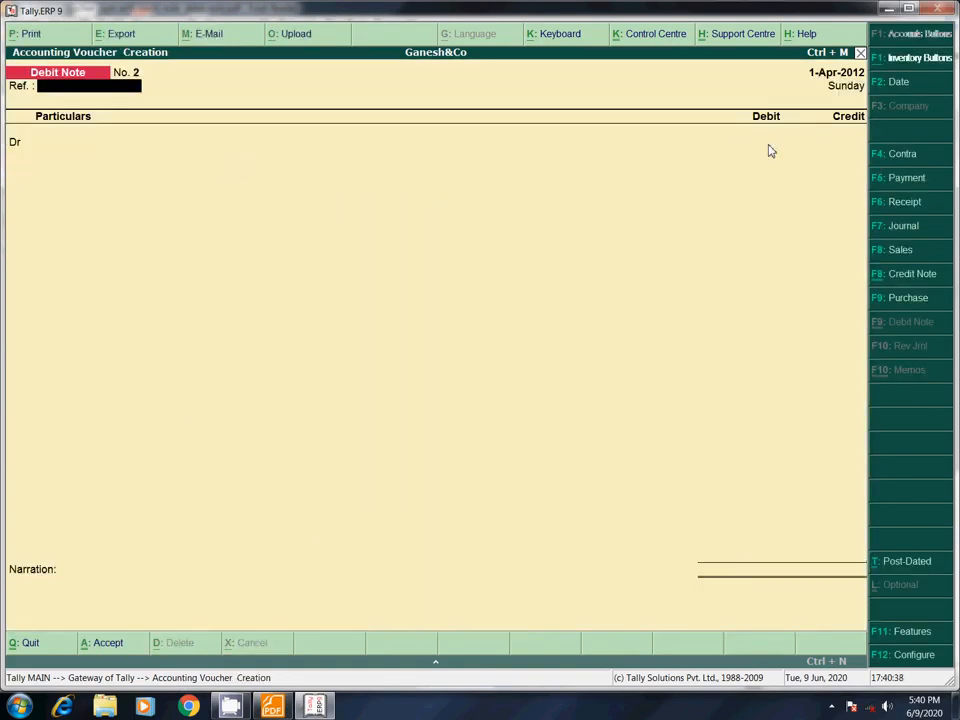
{"action": "left_click", "coordinate": [272, 706]}
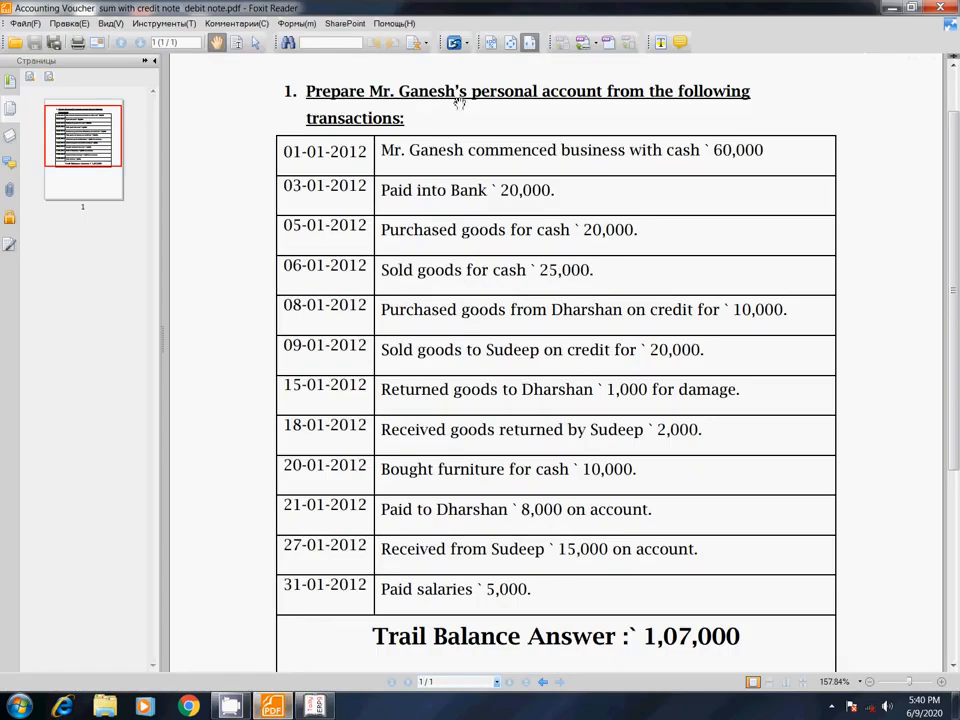